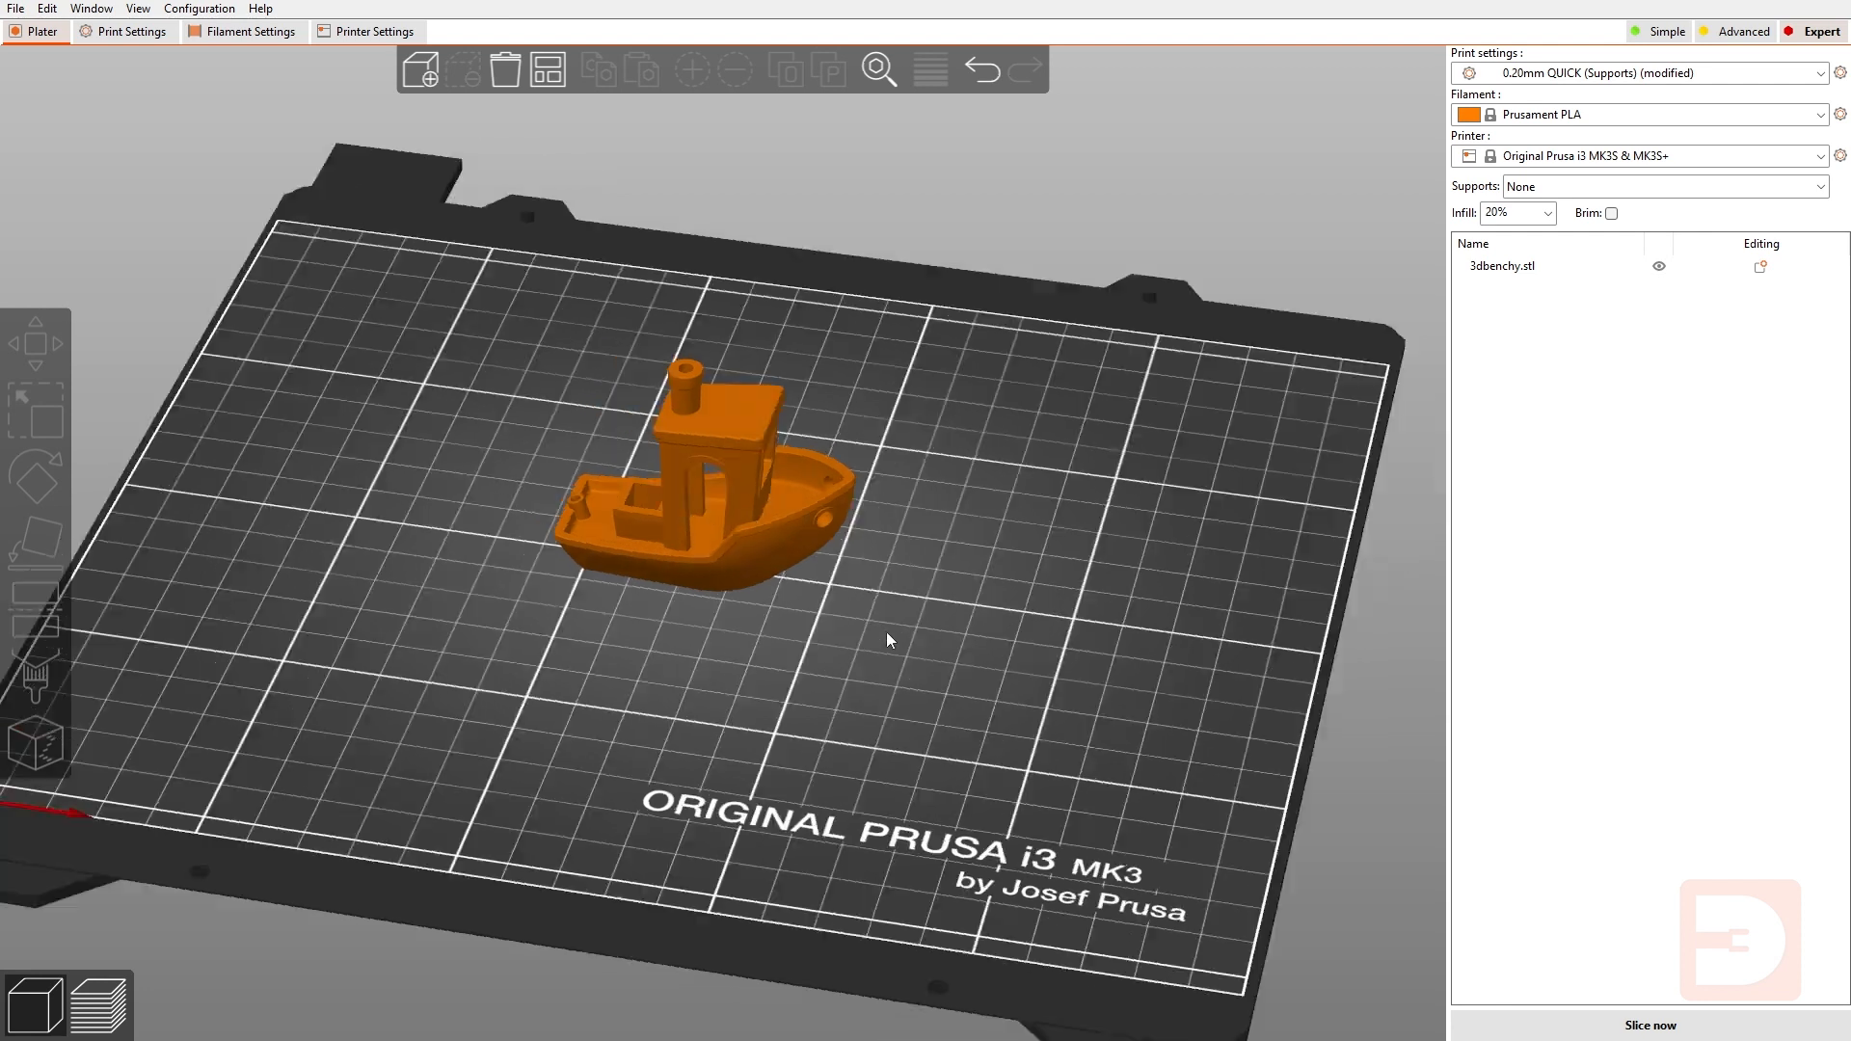
Add a box-shaped modifier to the 3dbenchy model.
click(744, 510)
right_click(744, 517)
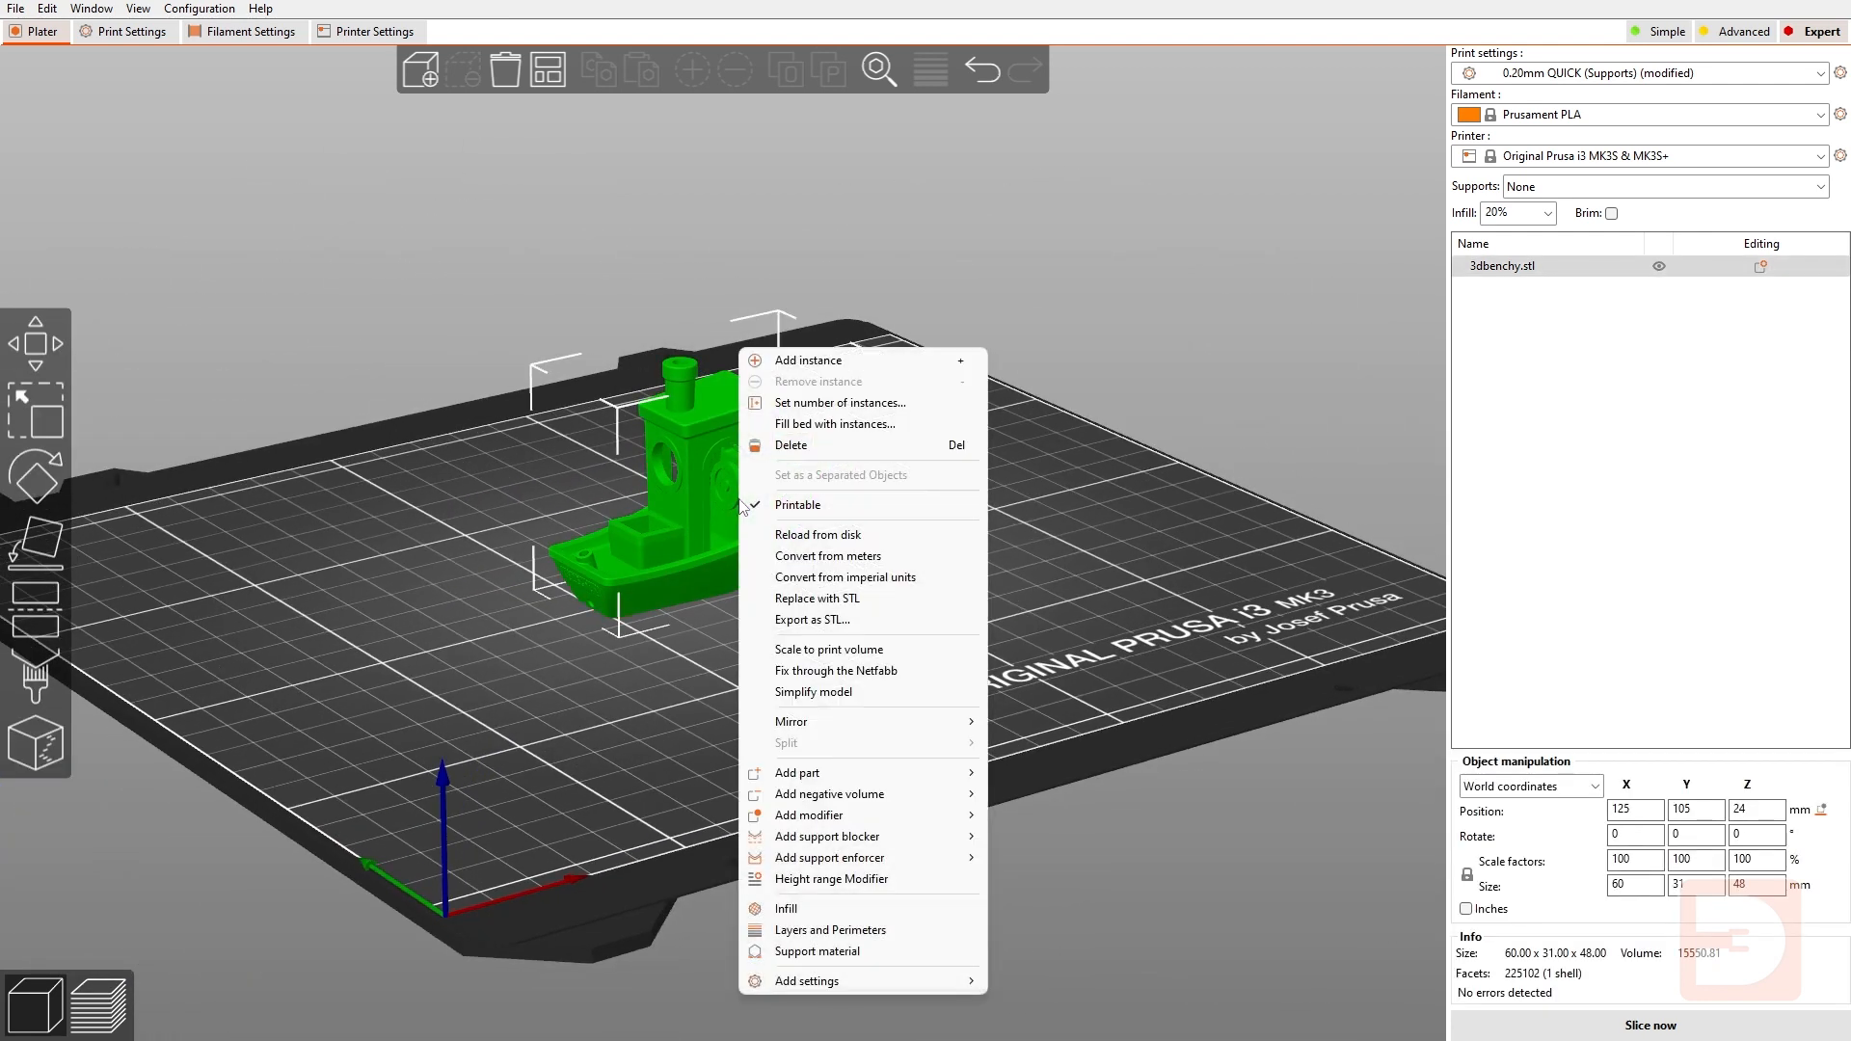
mouse_move(794, 824)
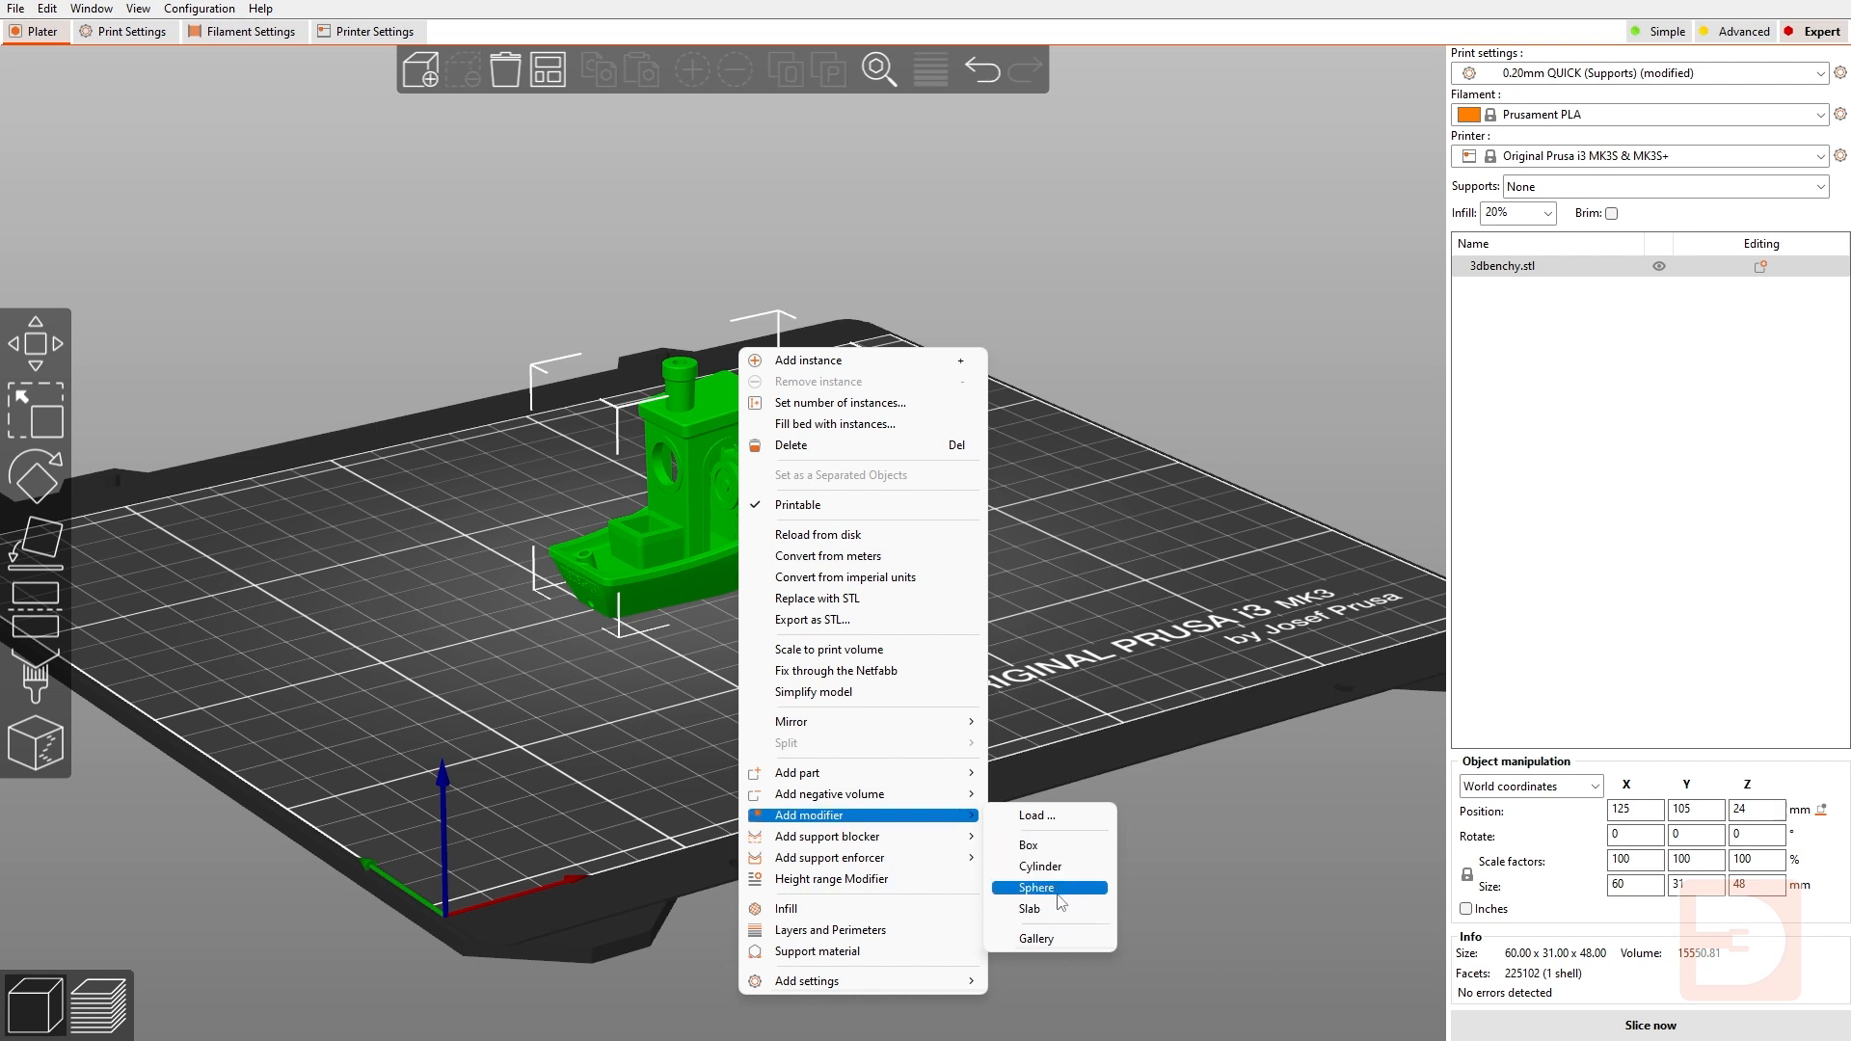
click(1028, 845)
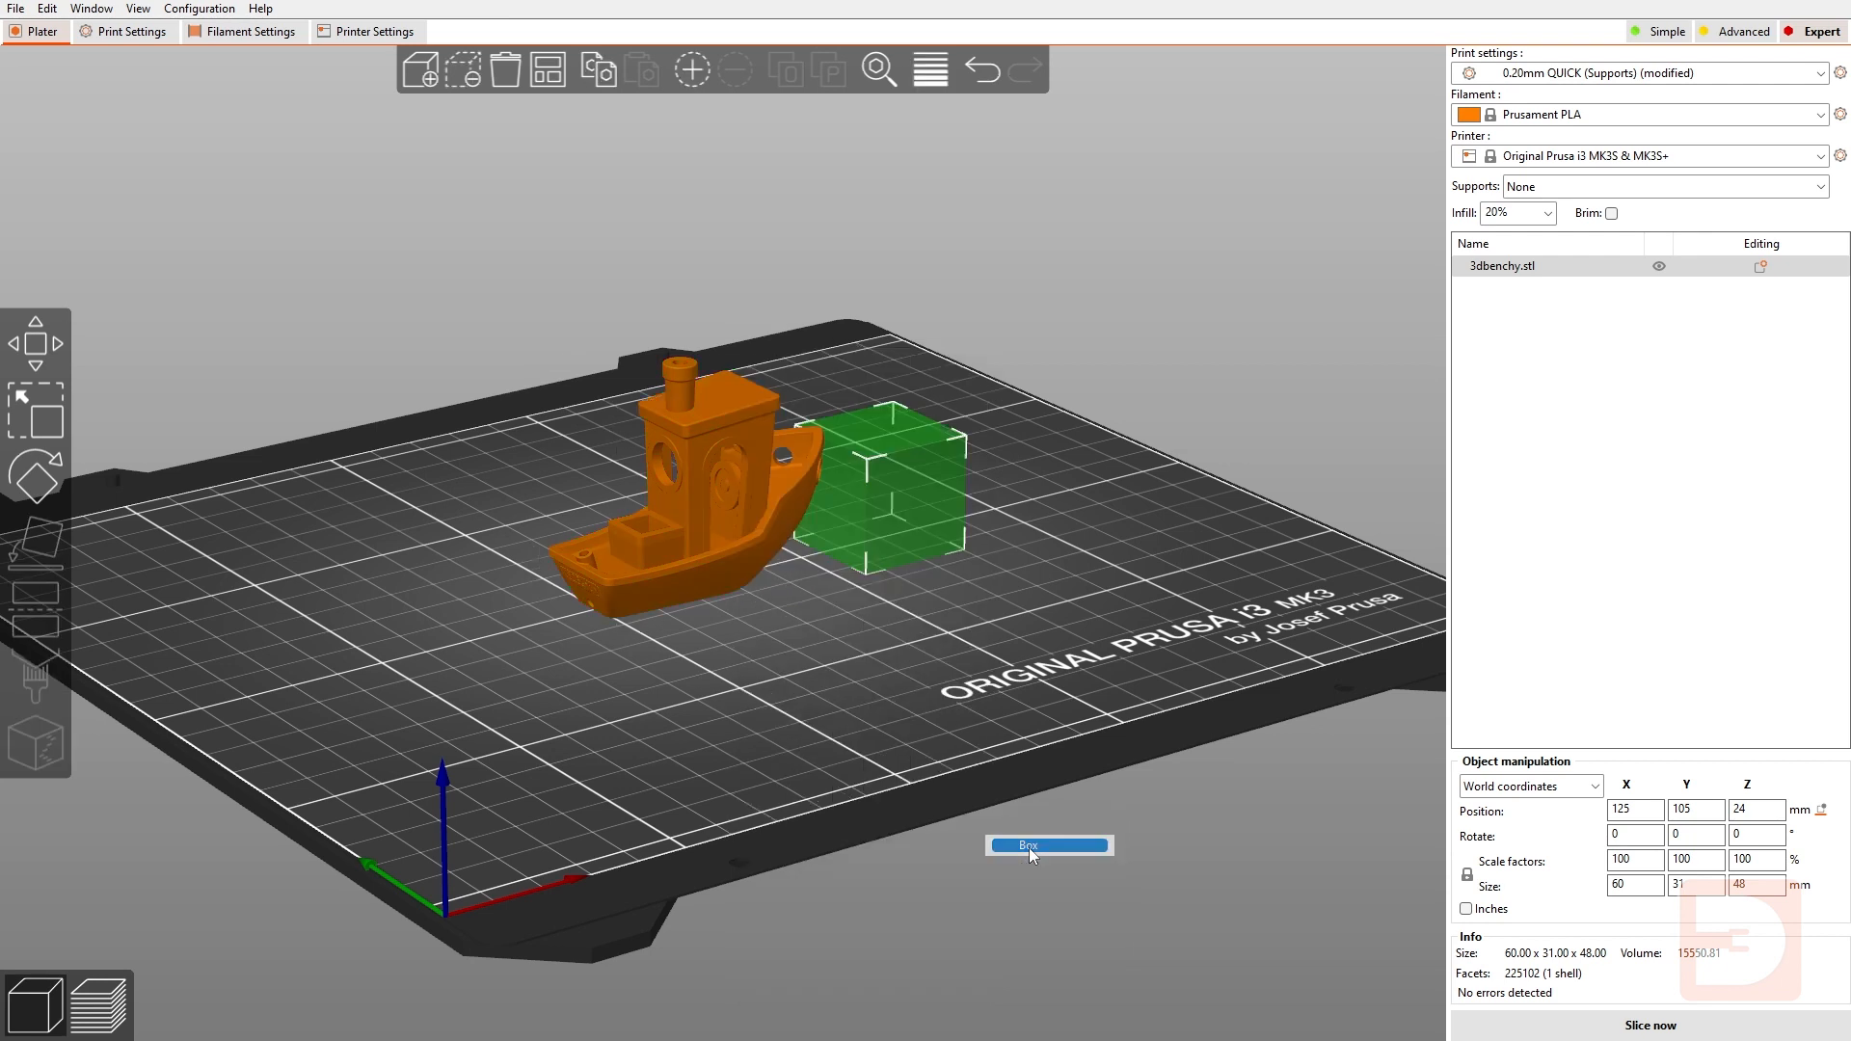
Move the box modifier over the boat's stern, to about X -22.42 and Y 0.77 mm.
scroll(865, 640, up, 3)
scroll(846, 551, up, 2)
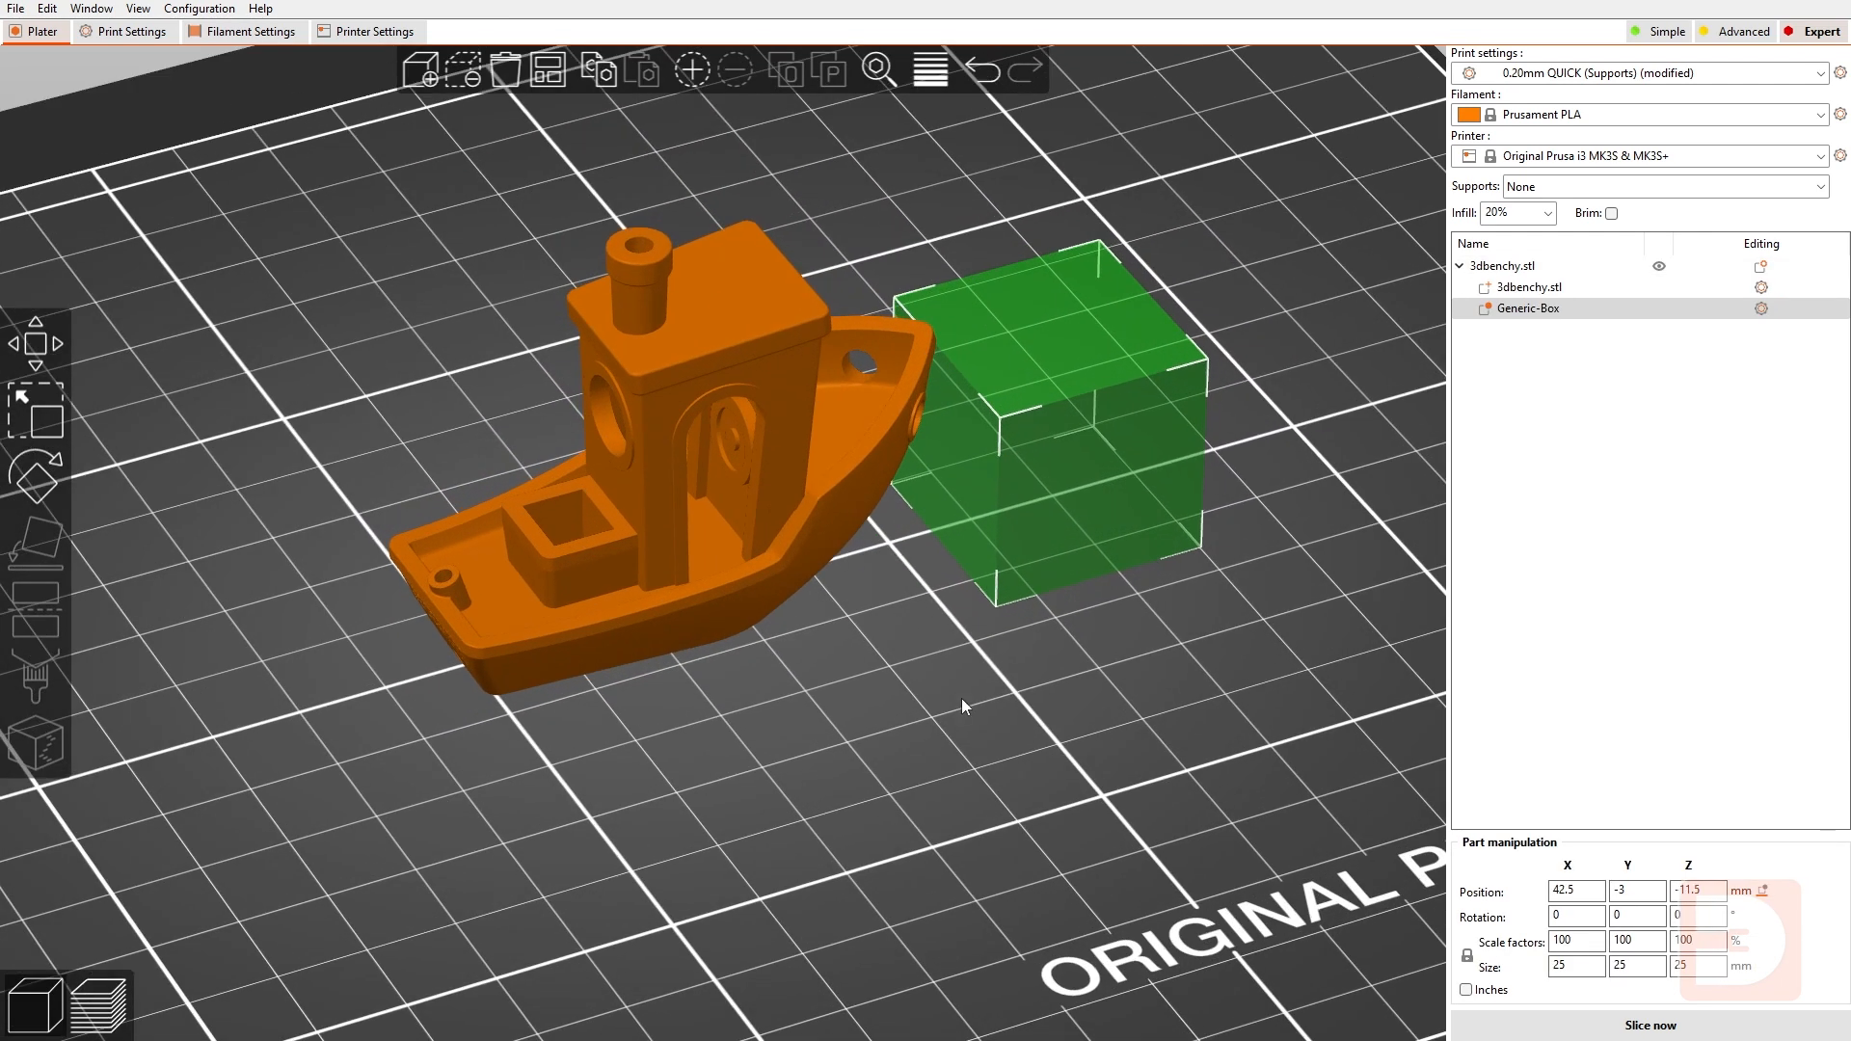
drag(1062, 478, 505, 611)
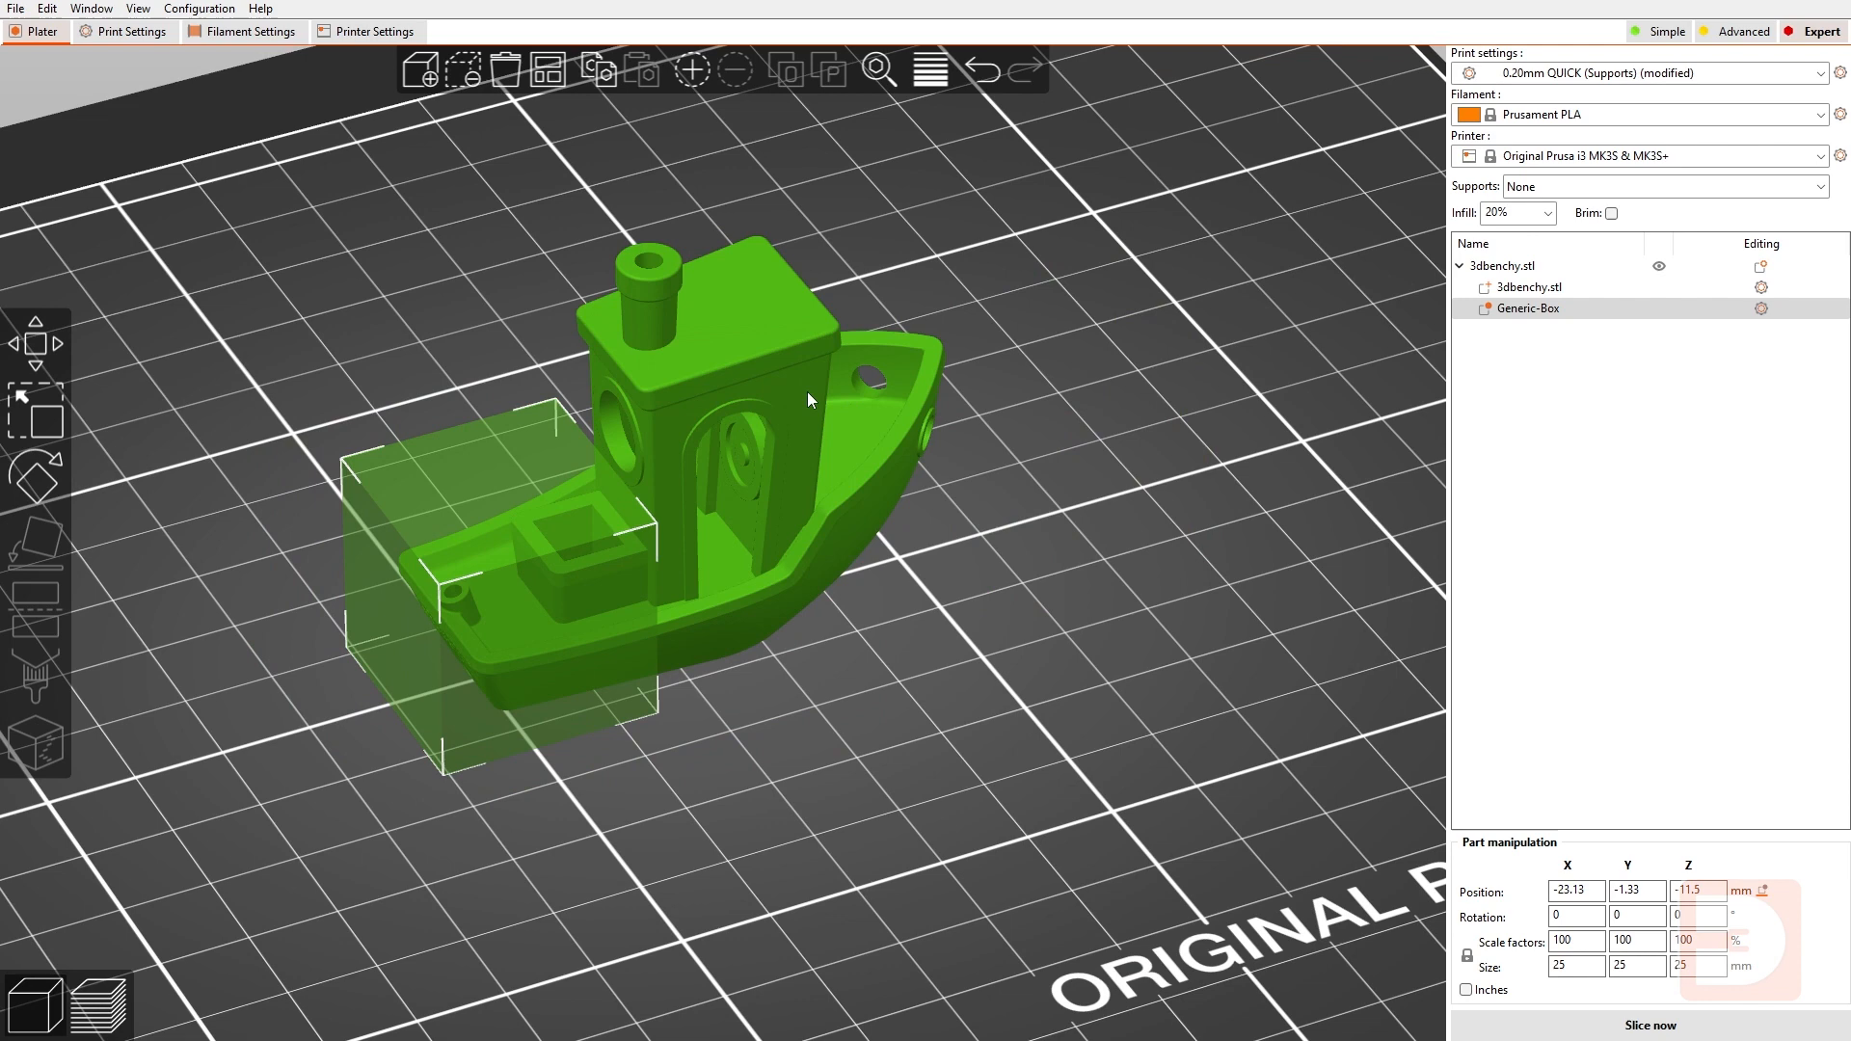
drag(790, 806, 902, 795)
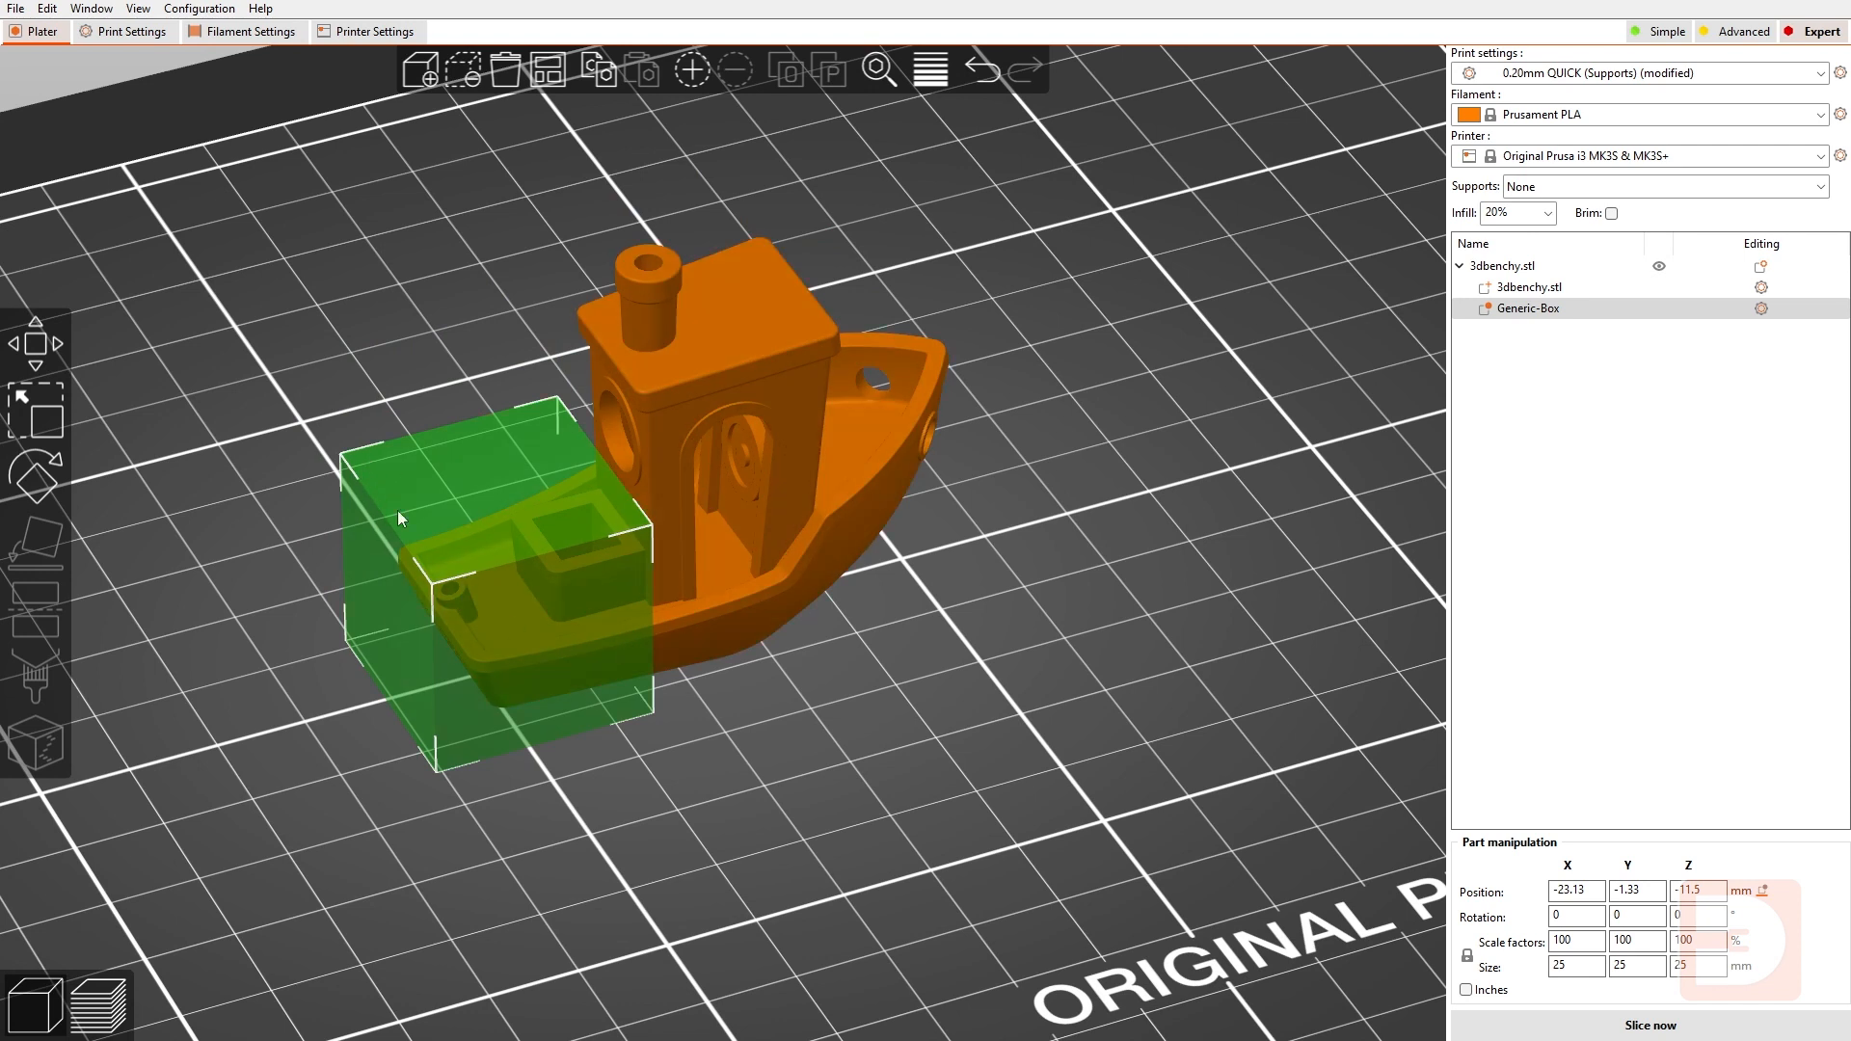
drag(765, 777, 985, 731)
drag(878, 680, 950, 662)
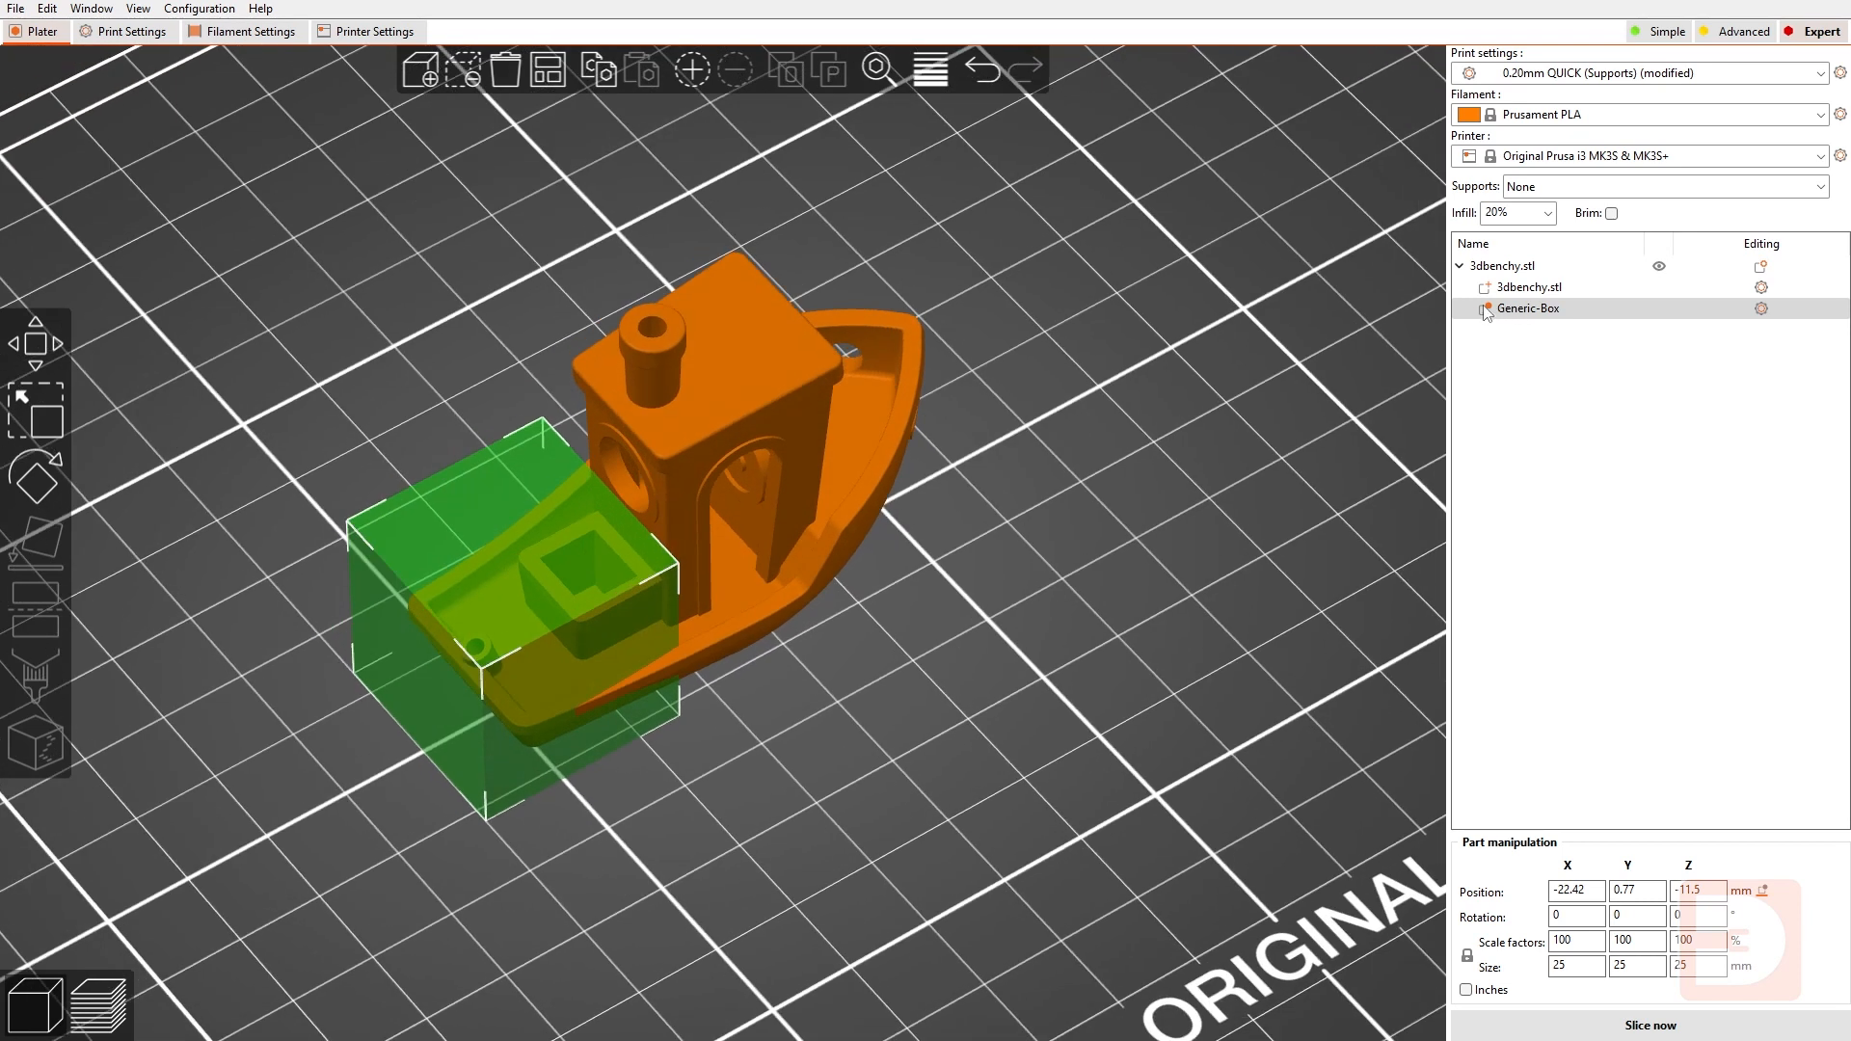
Add infill settings to the box modifier with 50% fill density and the Aligned Rectilinear pattern.
click(1462, 272)
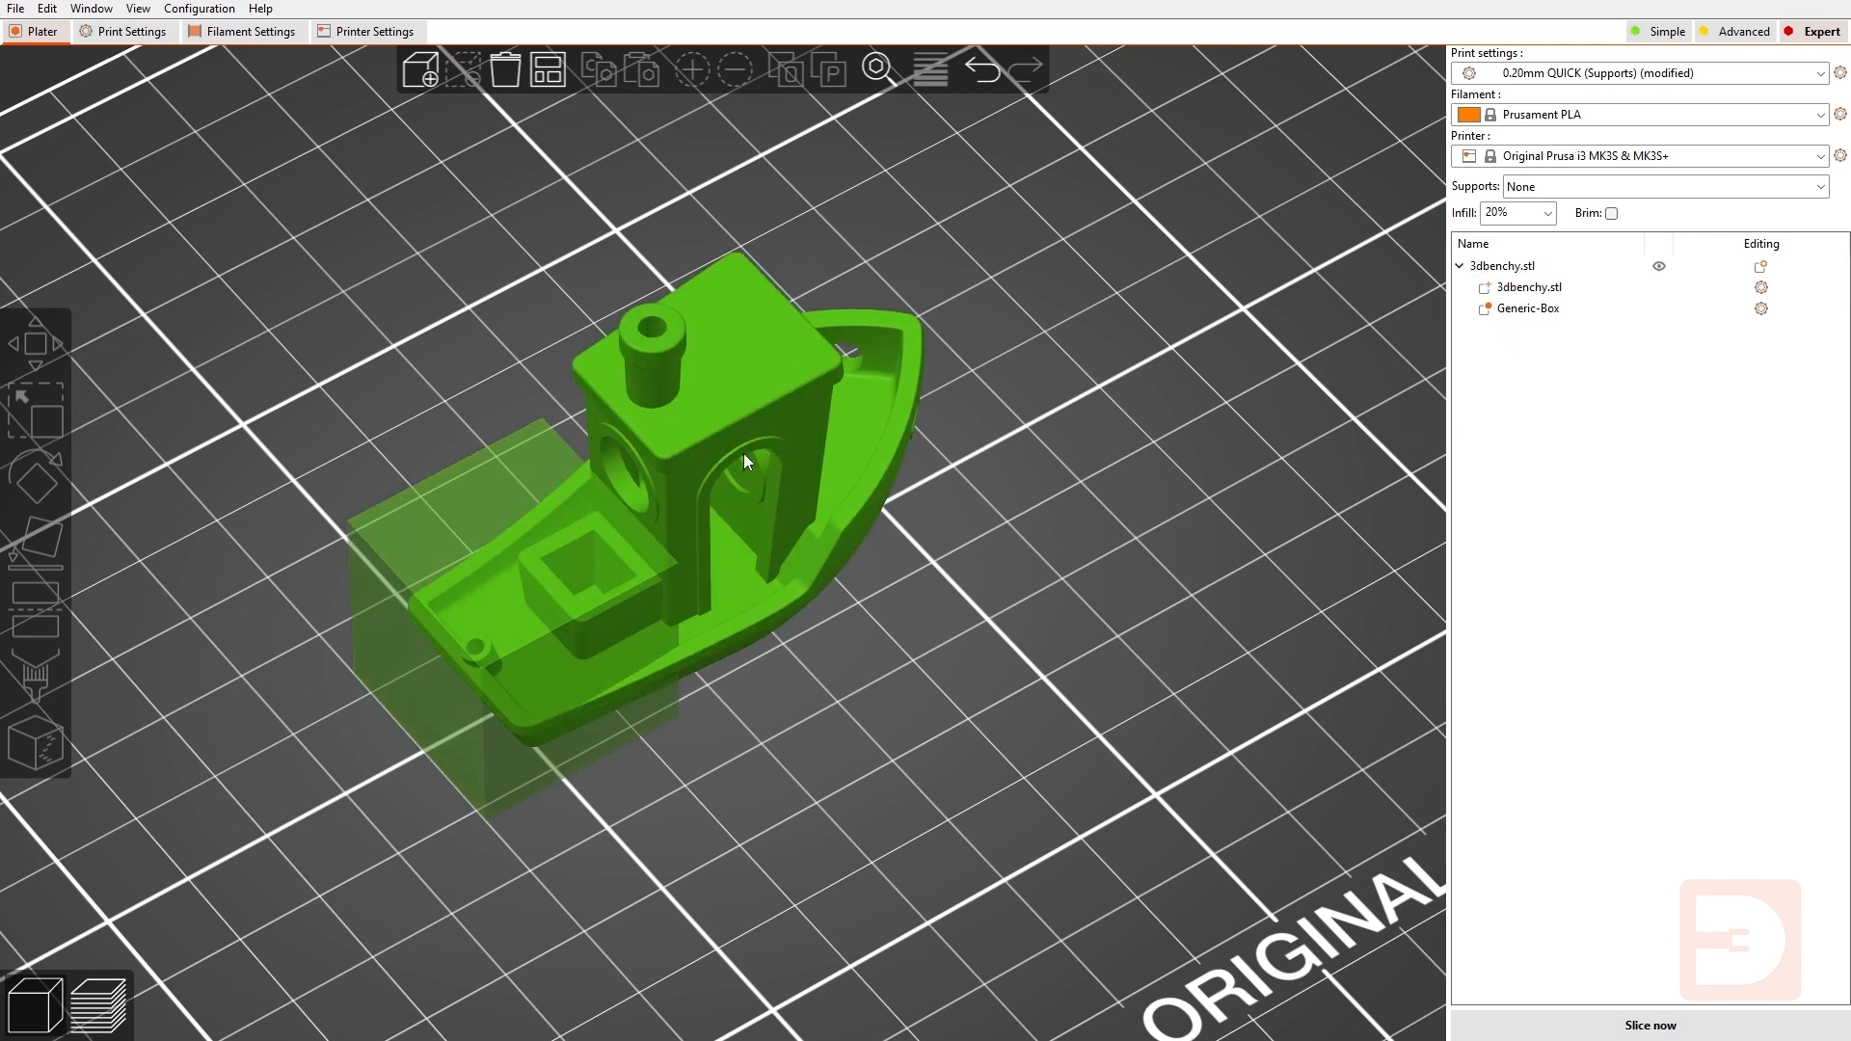
right_click(1532, 311)
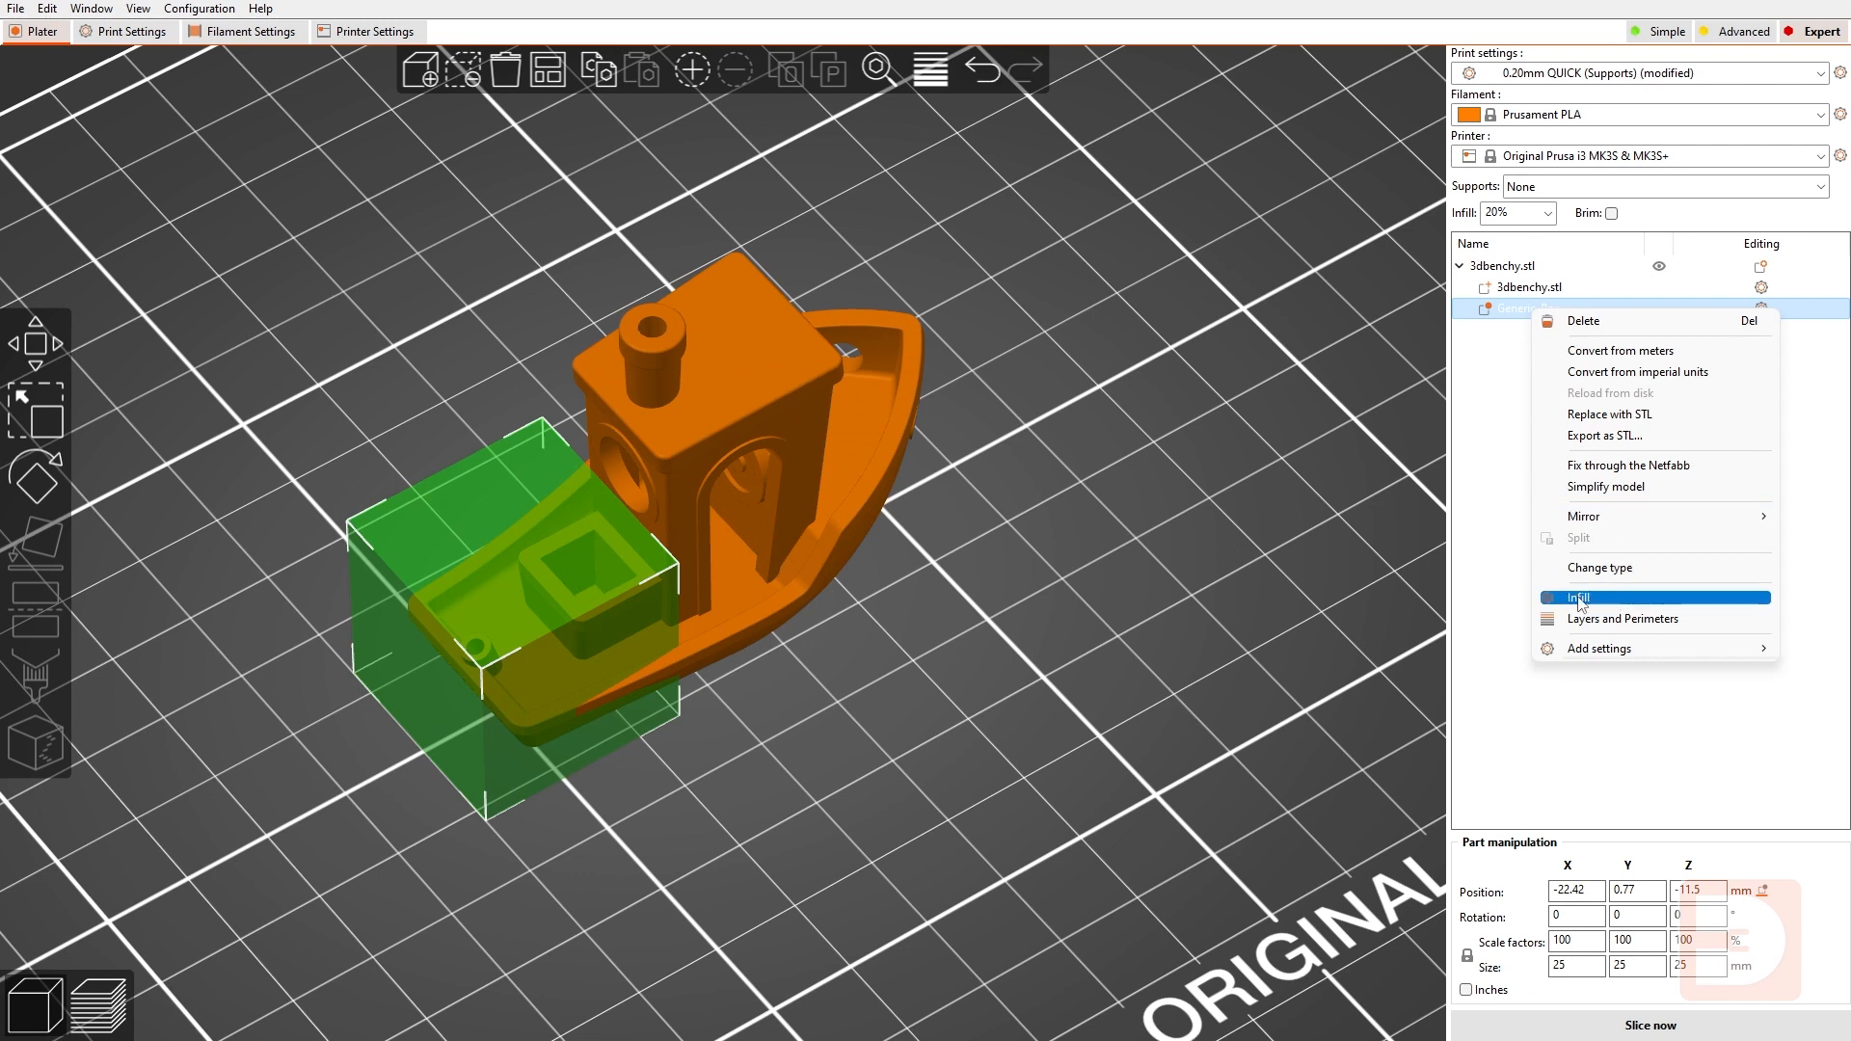
click(1579, 599)
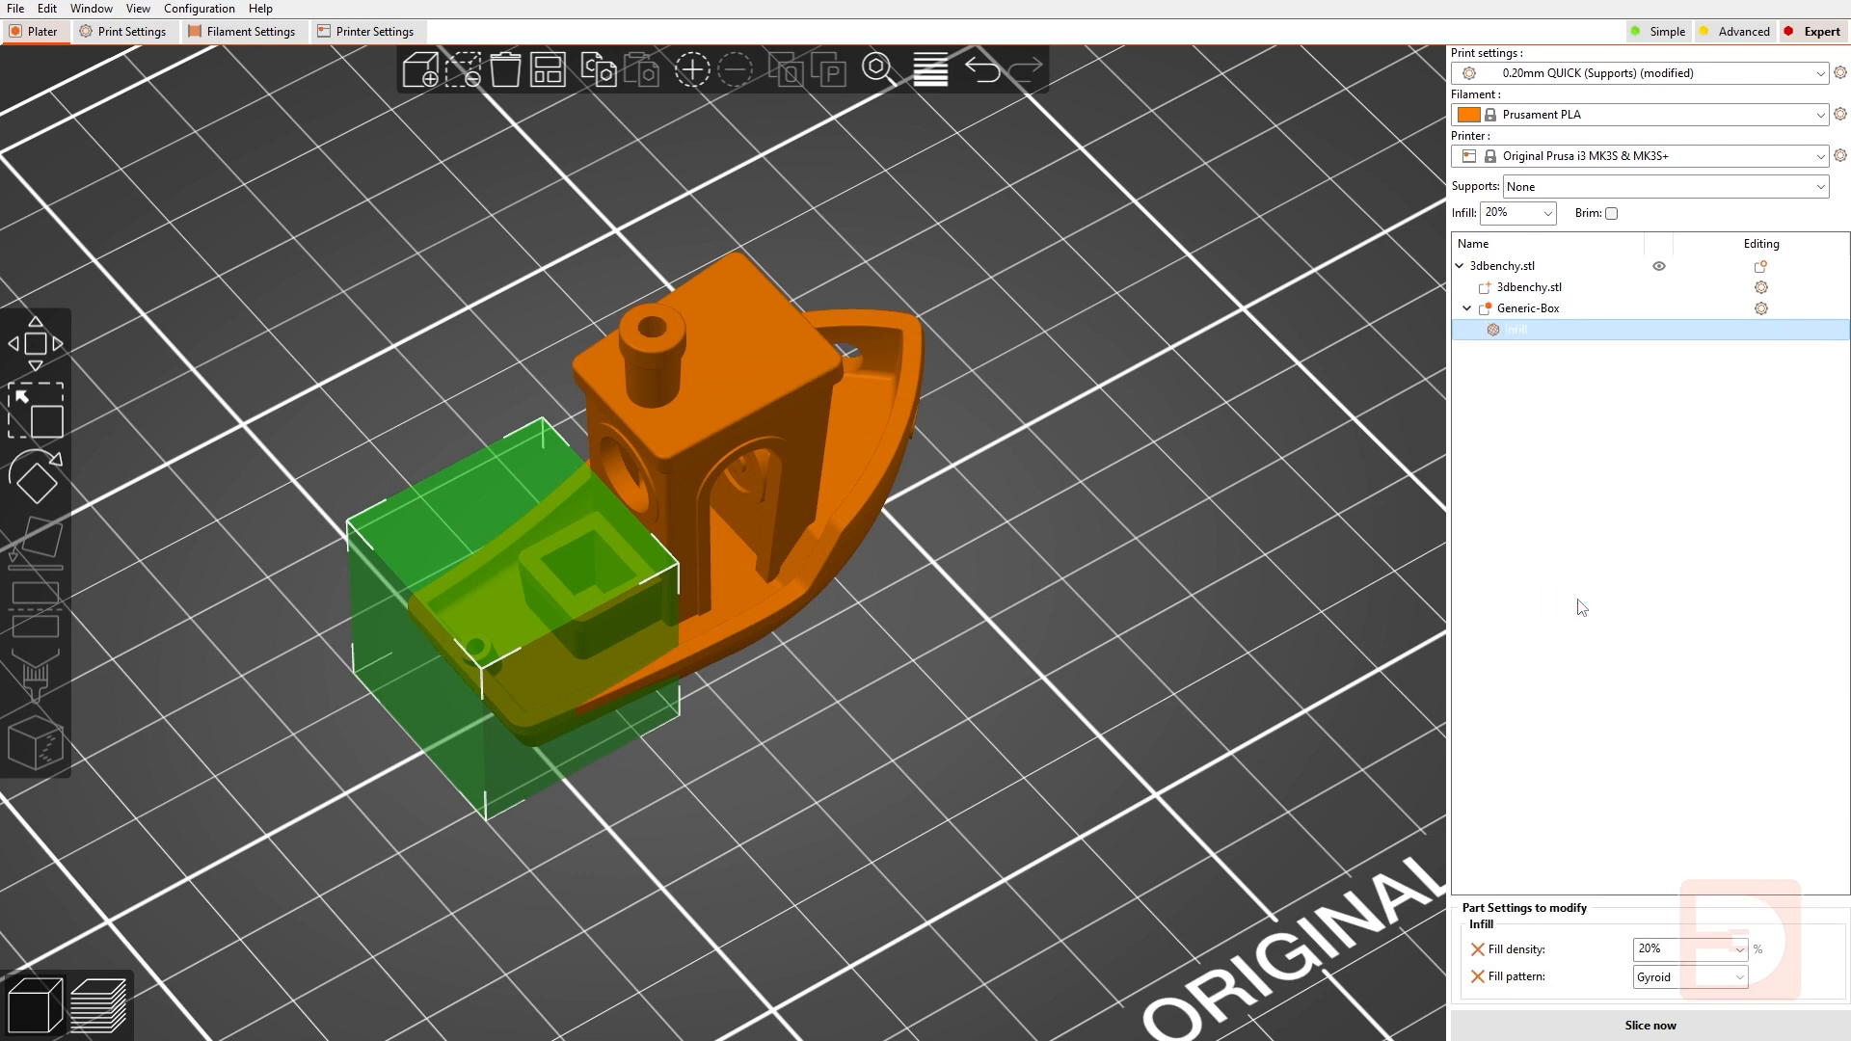
click(1740, 950)
click(1661, 836)
click(1740, 976)
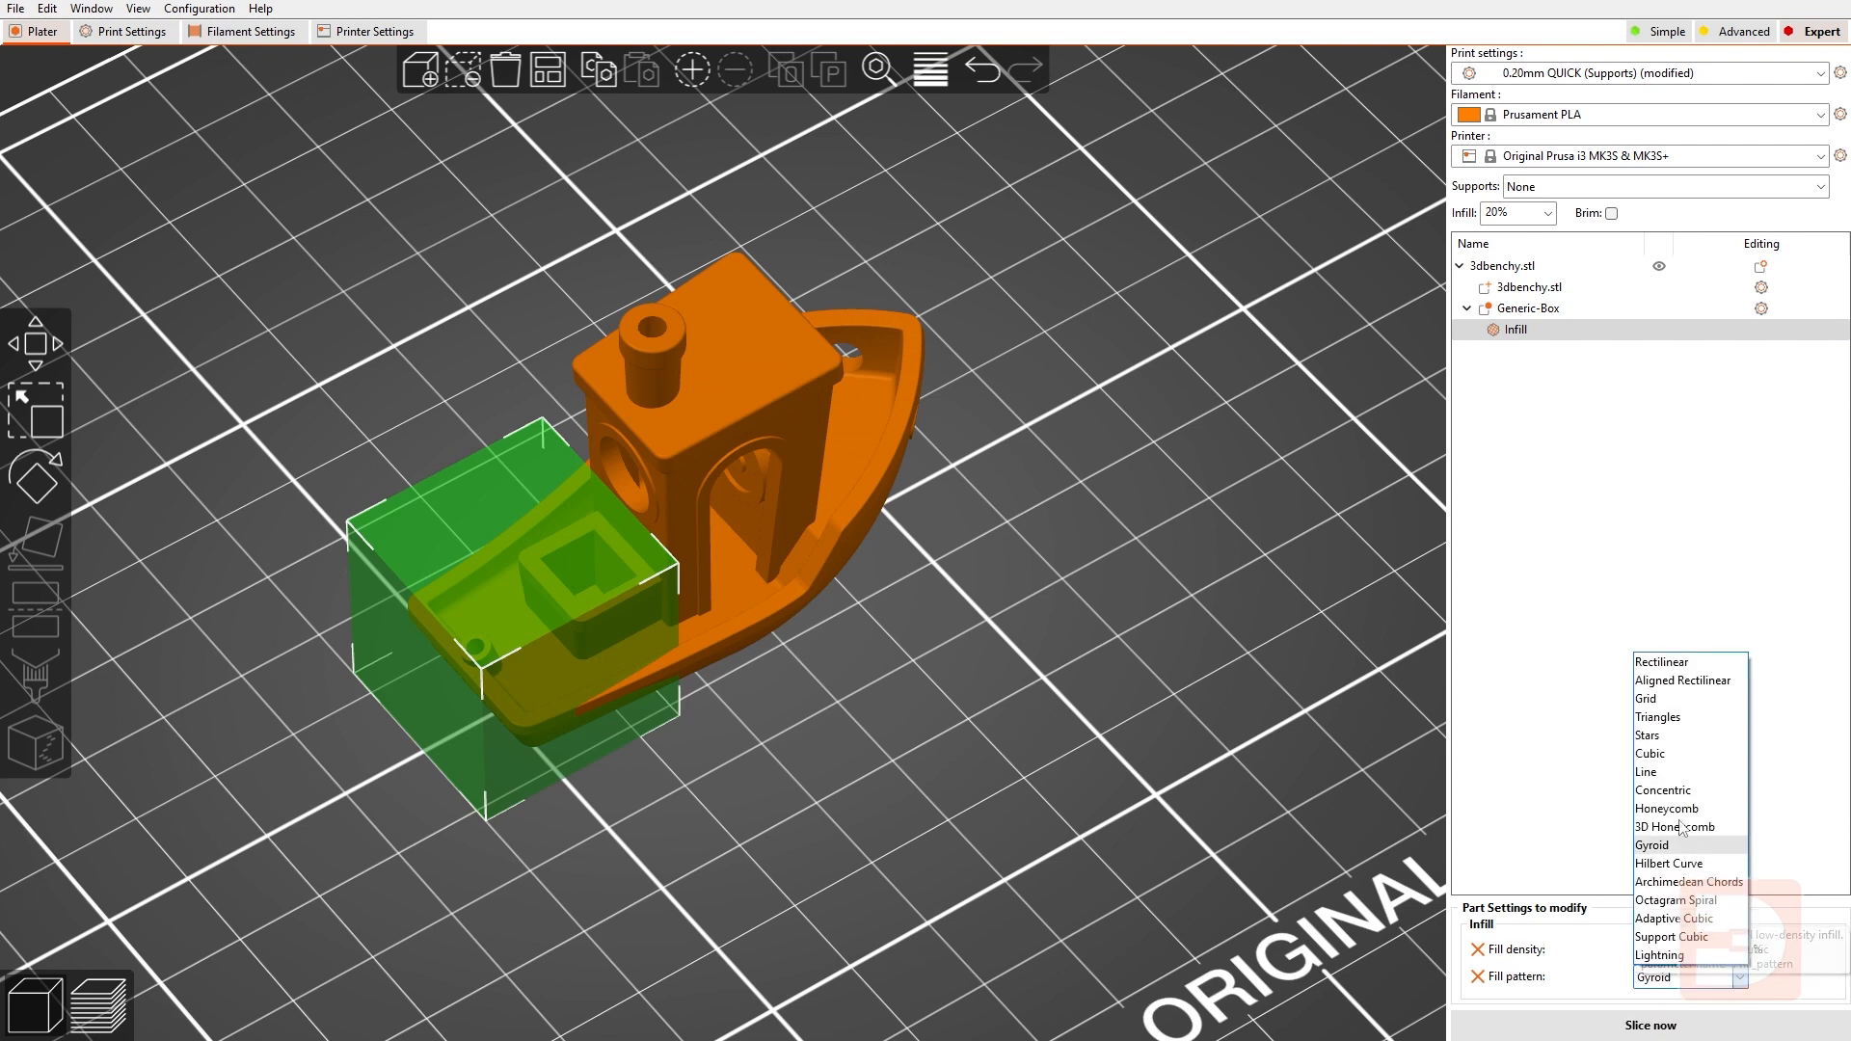
click(1685, 681)
click(1620, 563)
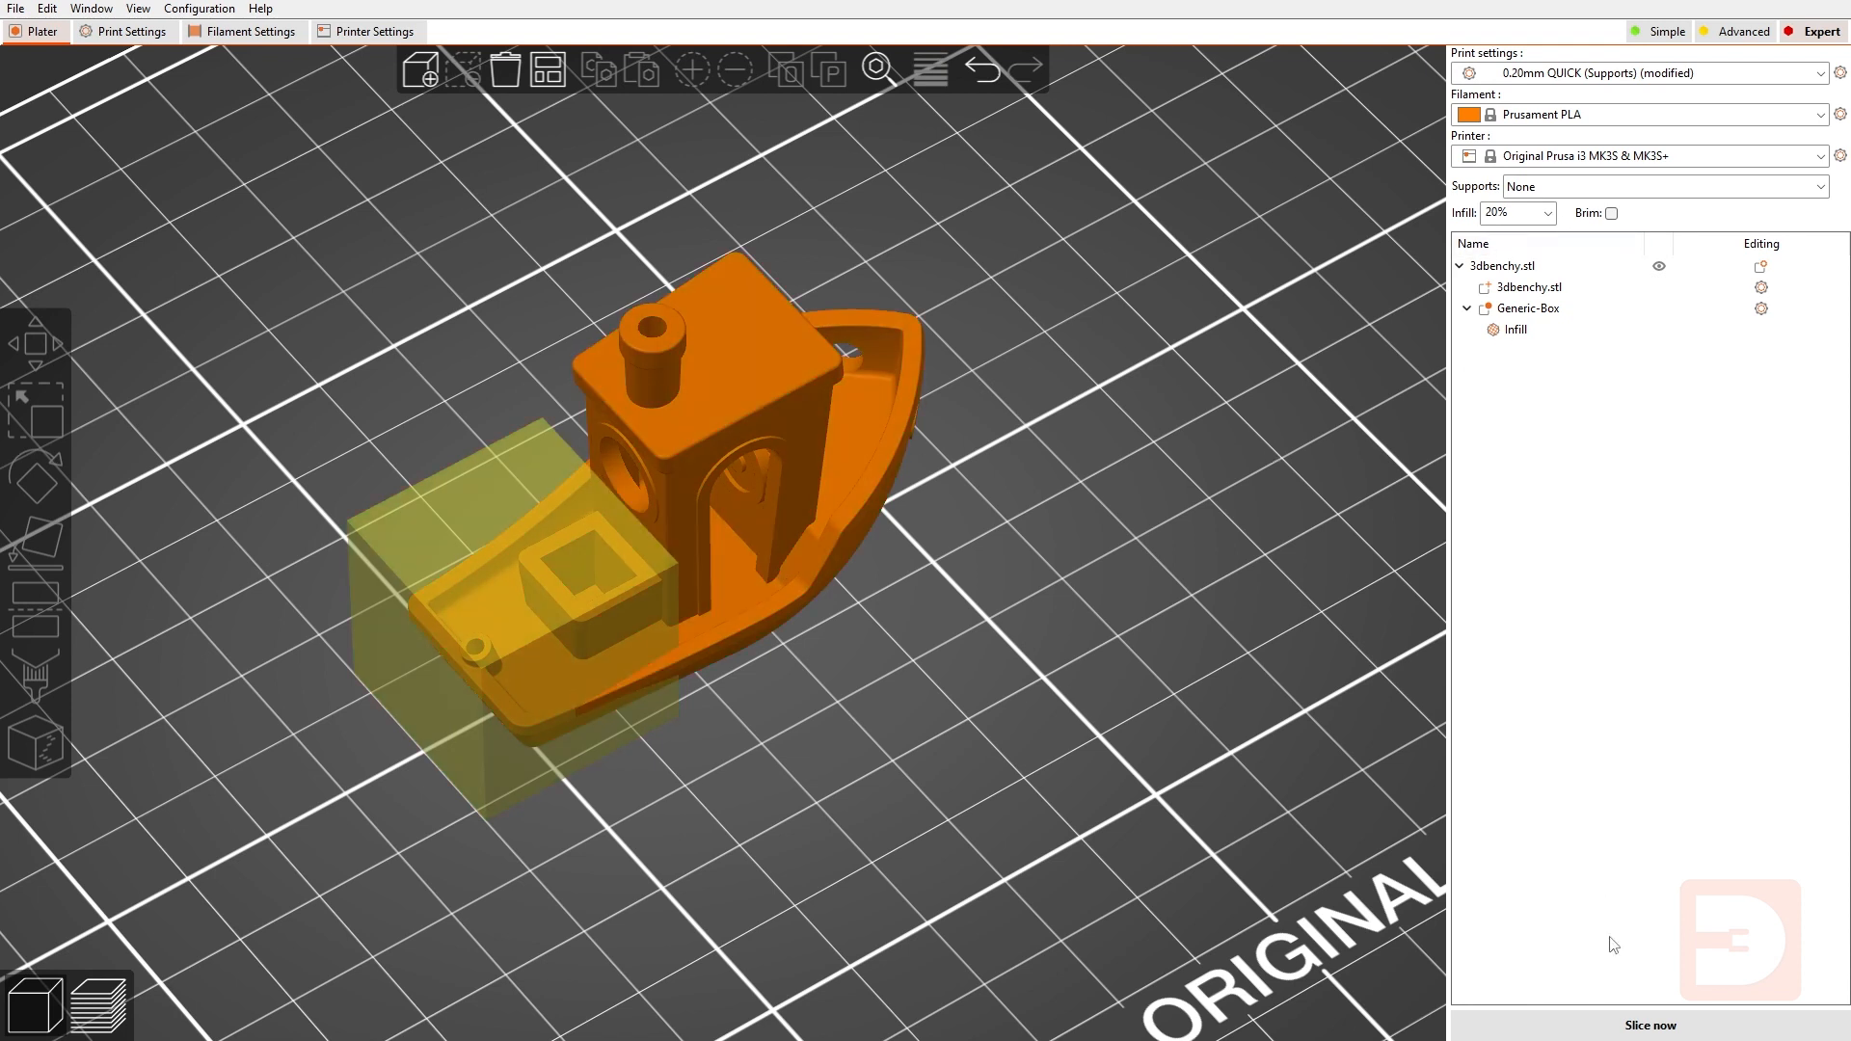
Slice the model and examine the infill inside and outside the box at the 6.60 mm layer, then restore the full layer range.
click(1617, 1027)
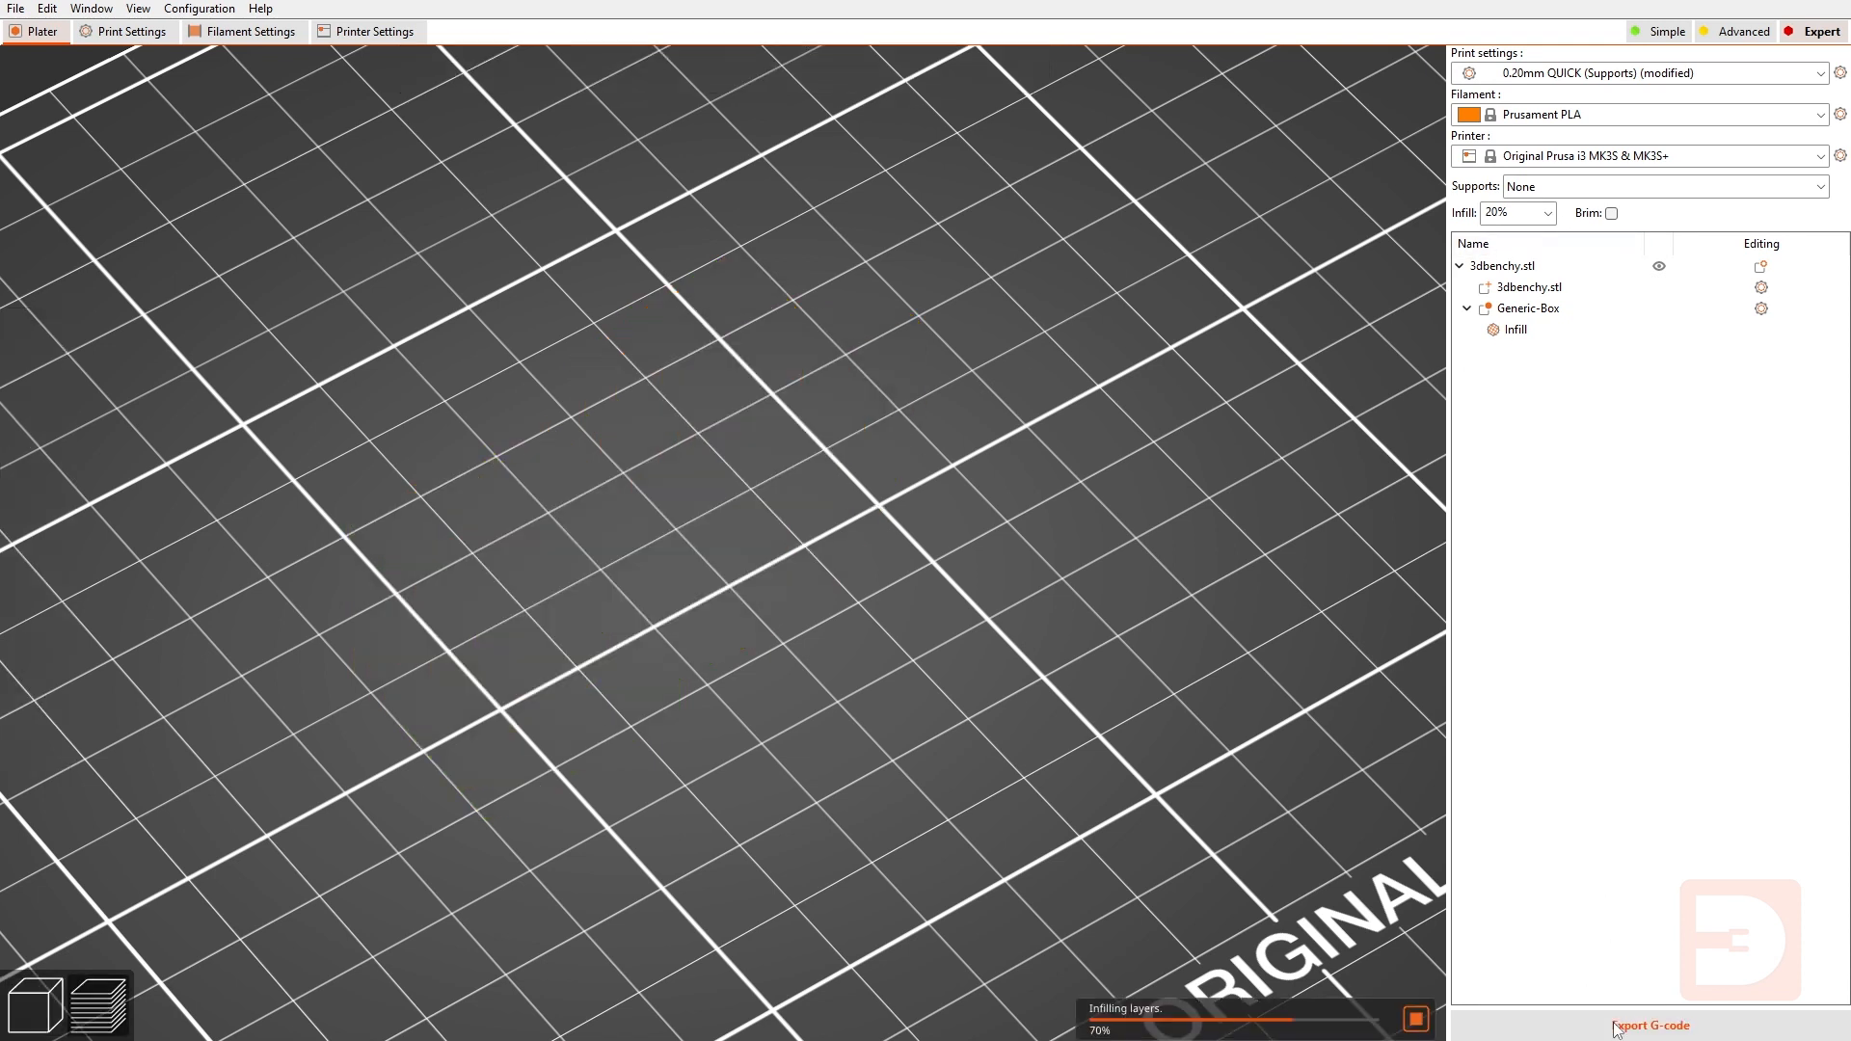
drag(1394, 58, 1515, 895)
drag(1134, 808, 1102, 819)
scroll(527, 738, up, 3)
right_drag(670, 747, 1155, 728)
scroll(829, 652, up, 2)
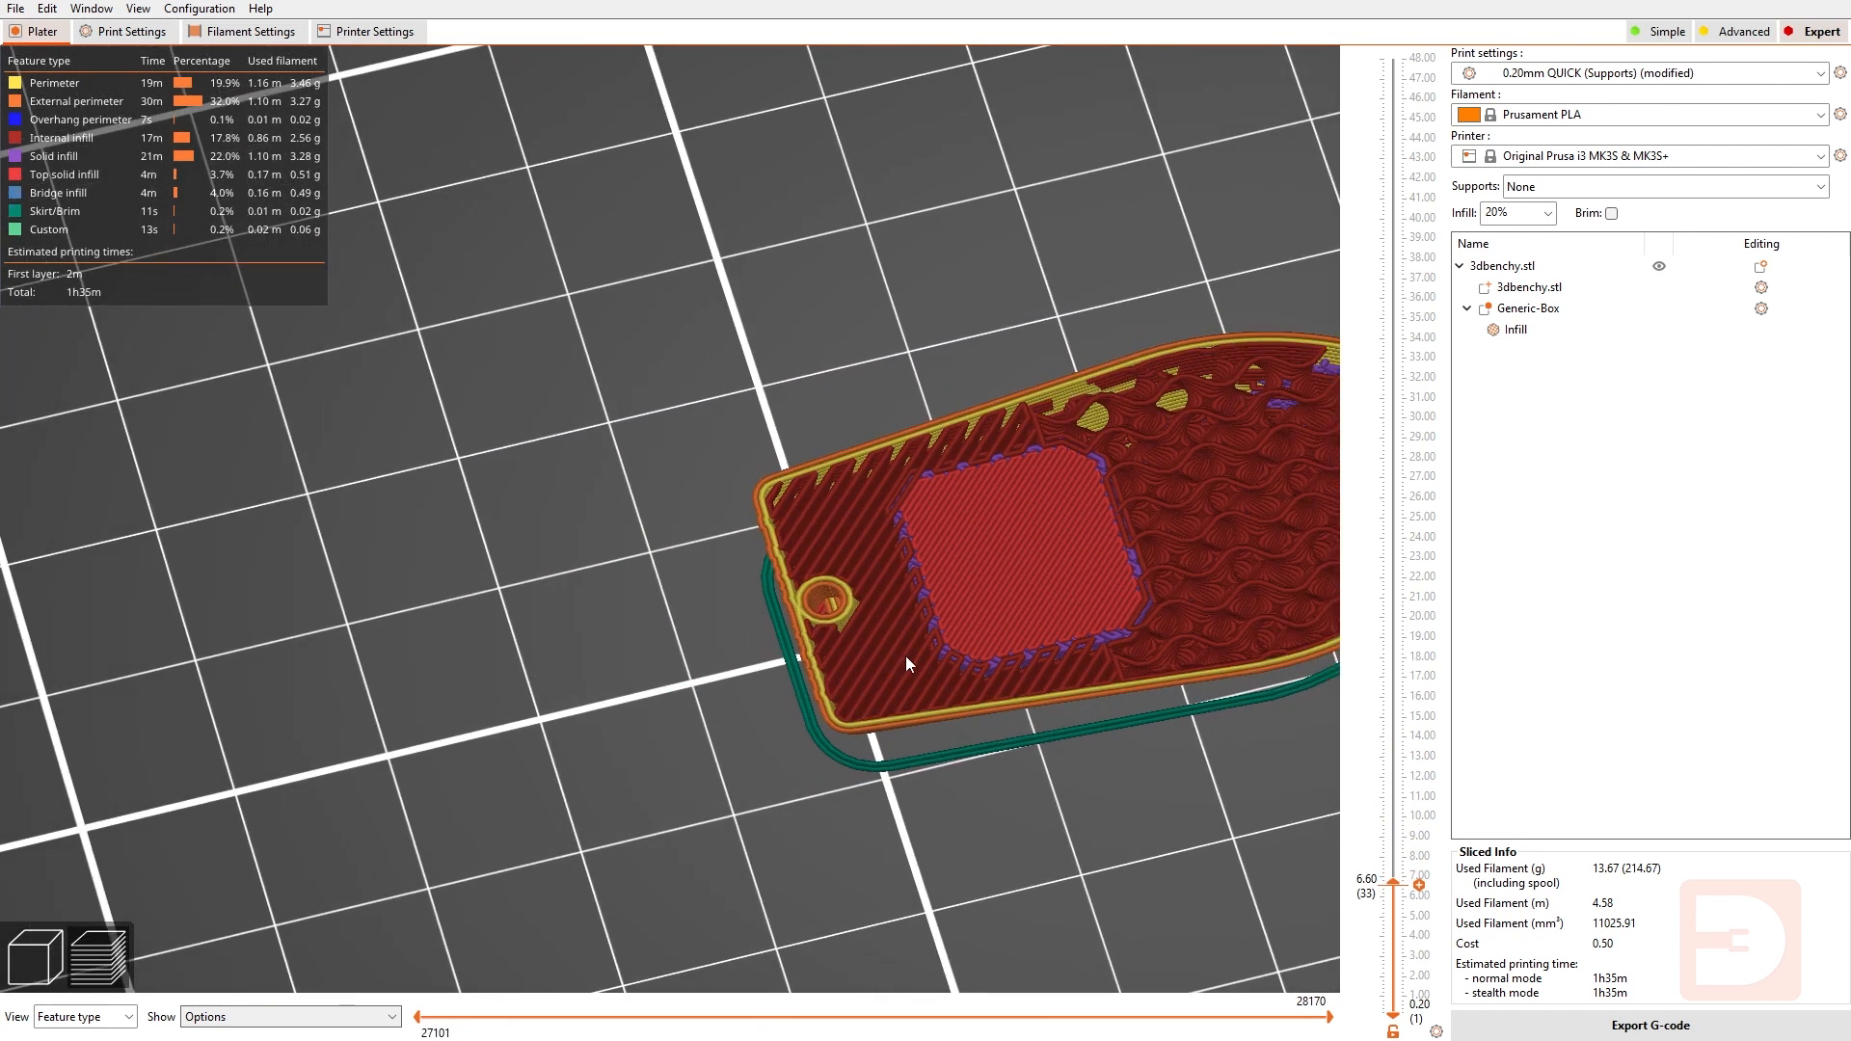
right_drag(613, 614, 361, 582)
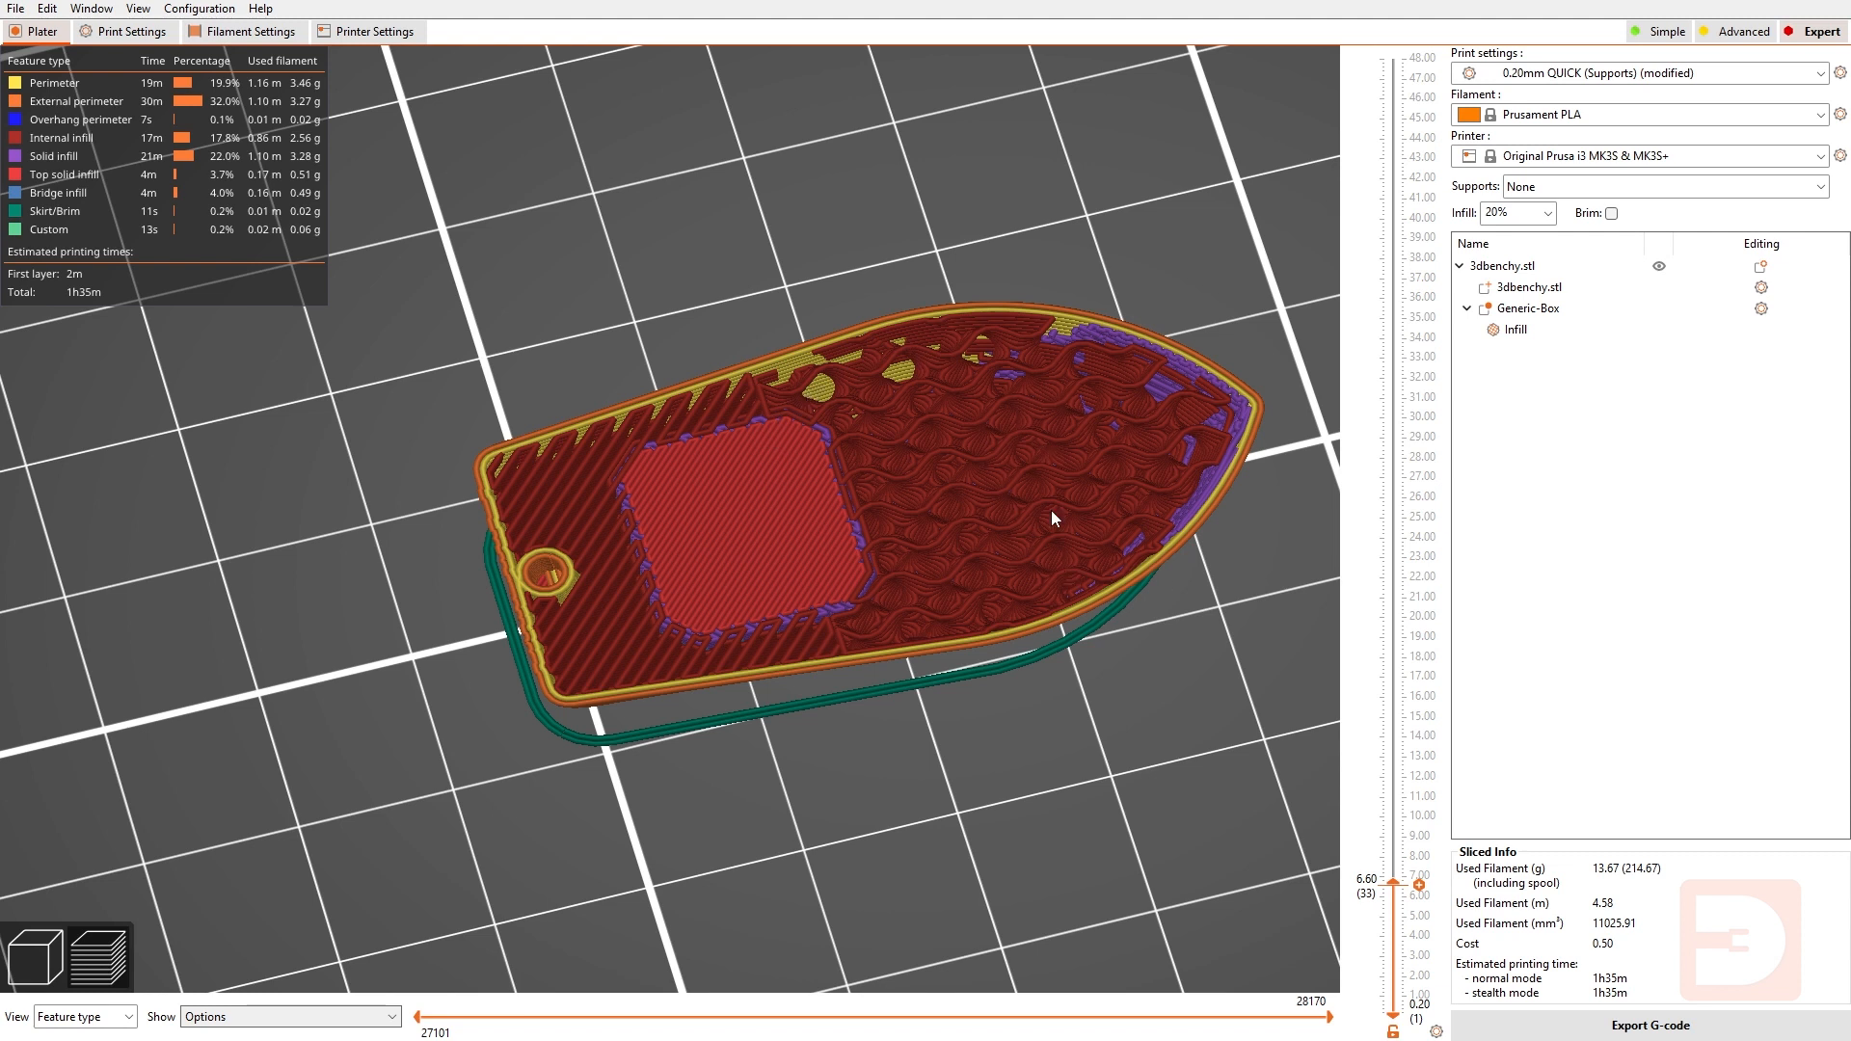
scroll(1161, 834, down, 5)
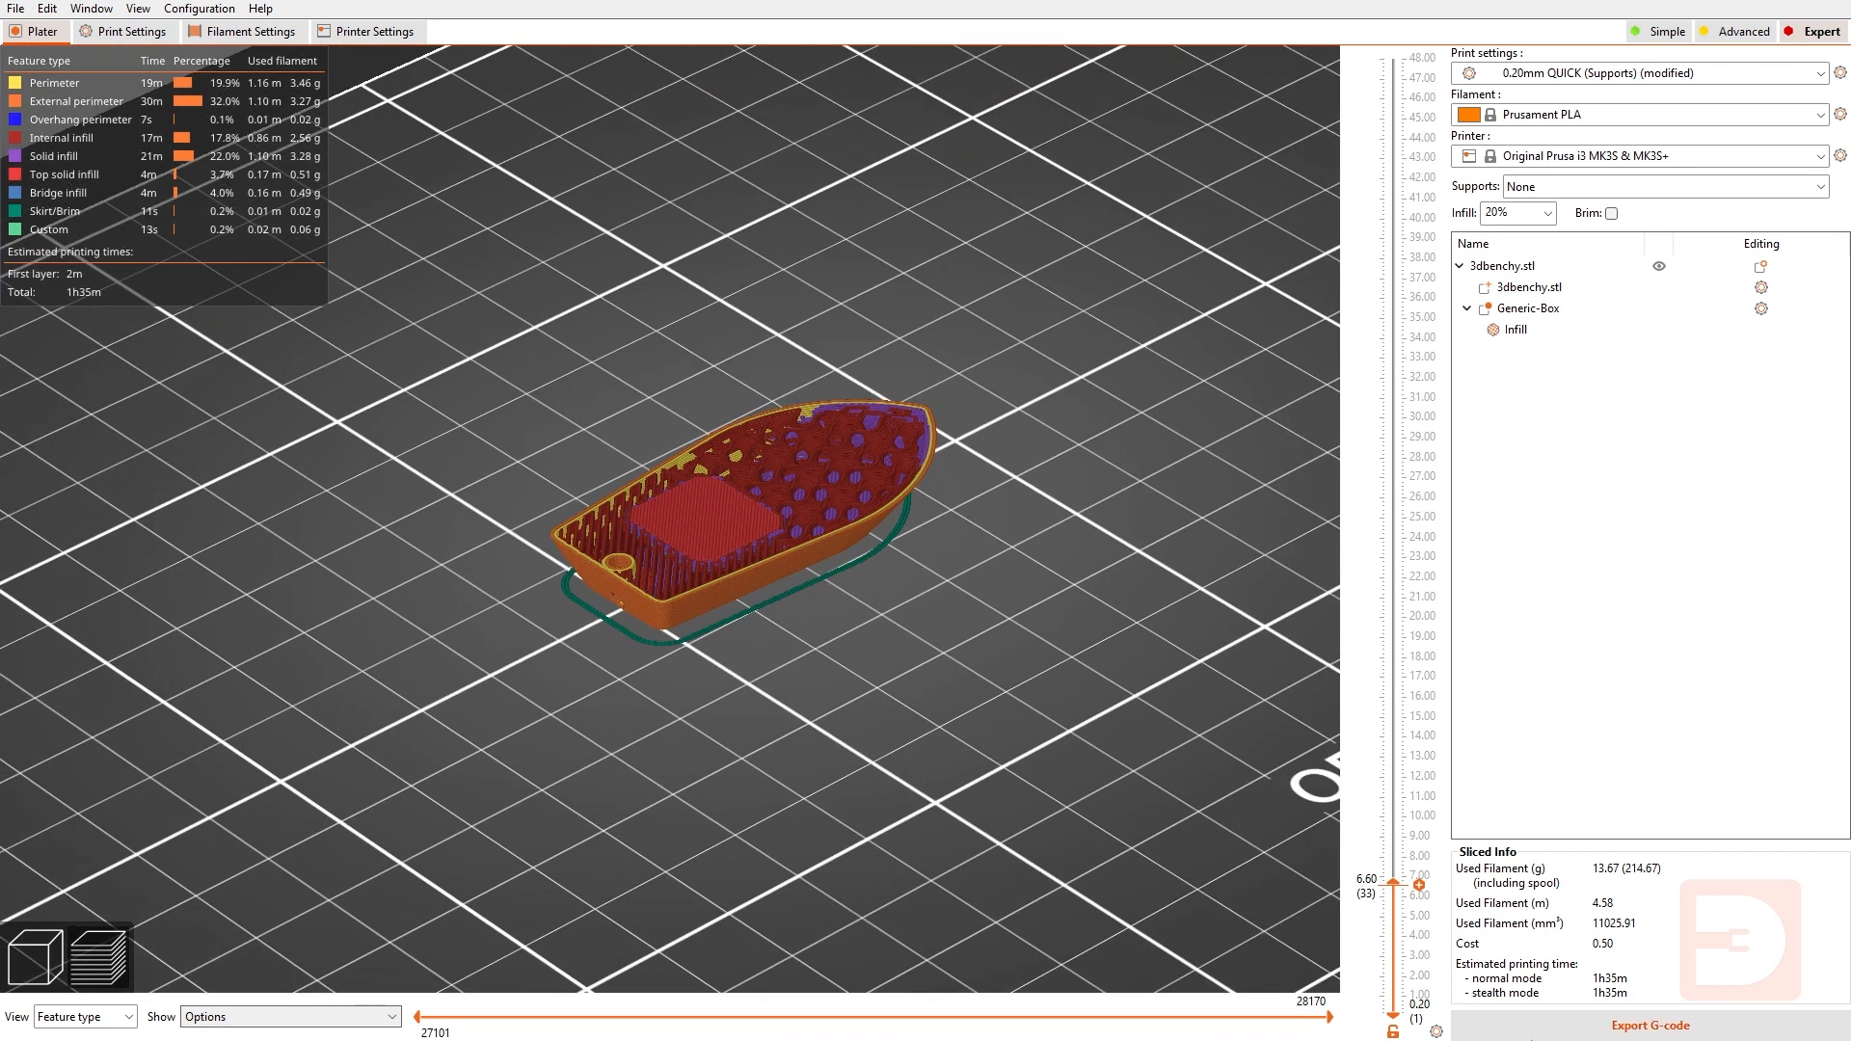
drag(1393, 884, 1460, 9)
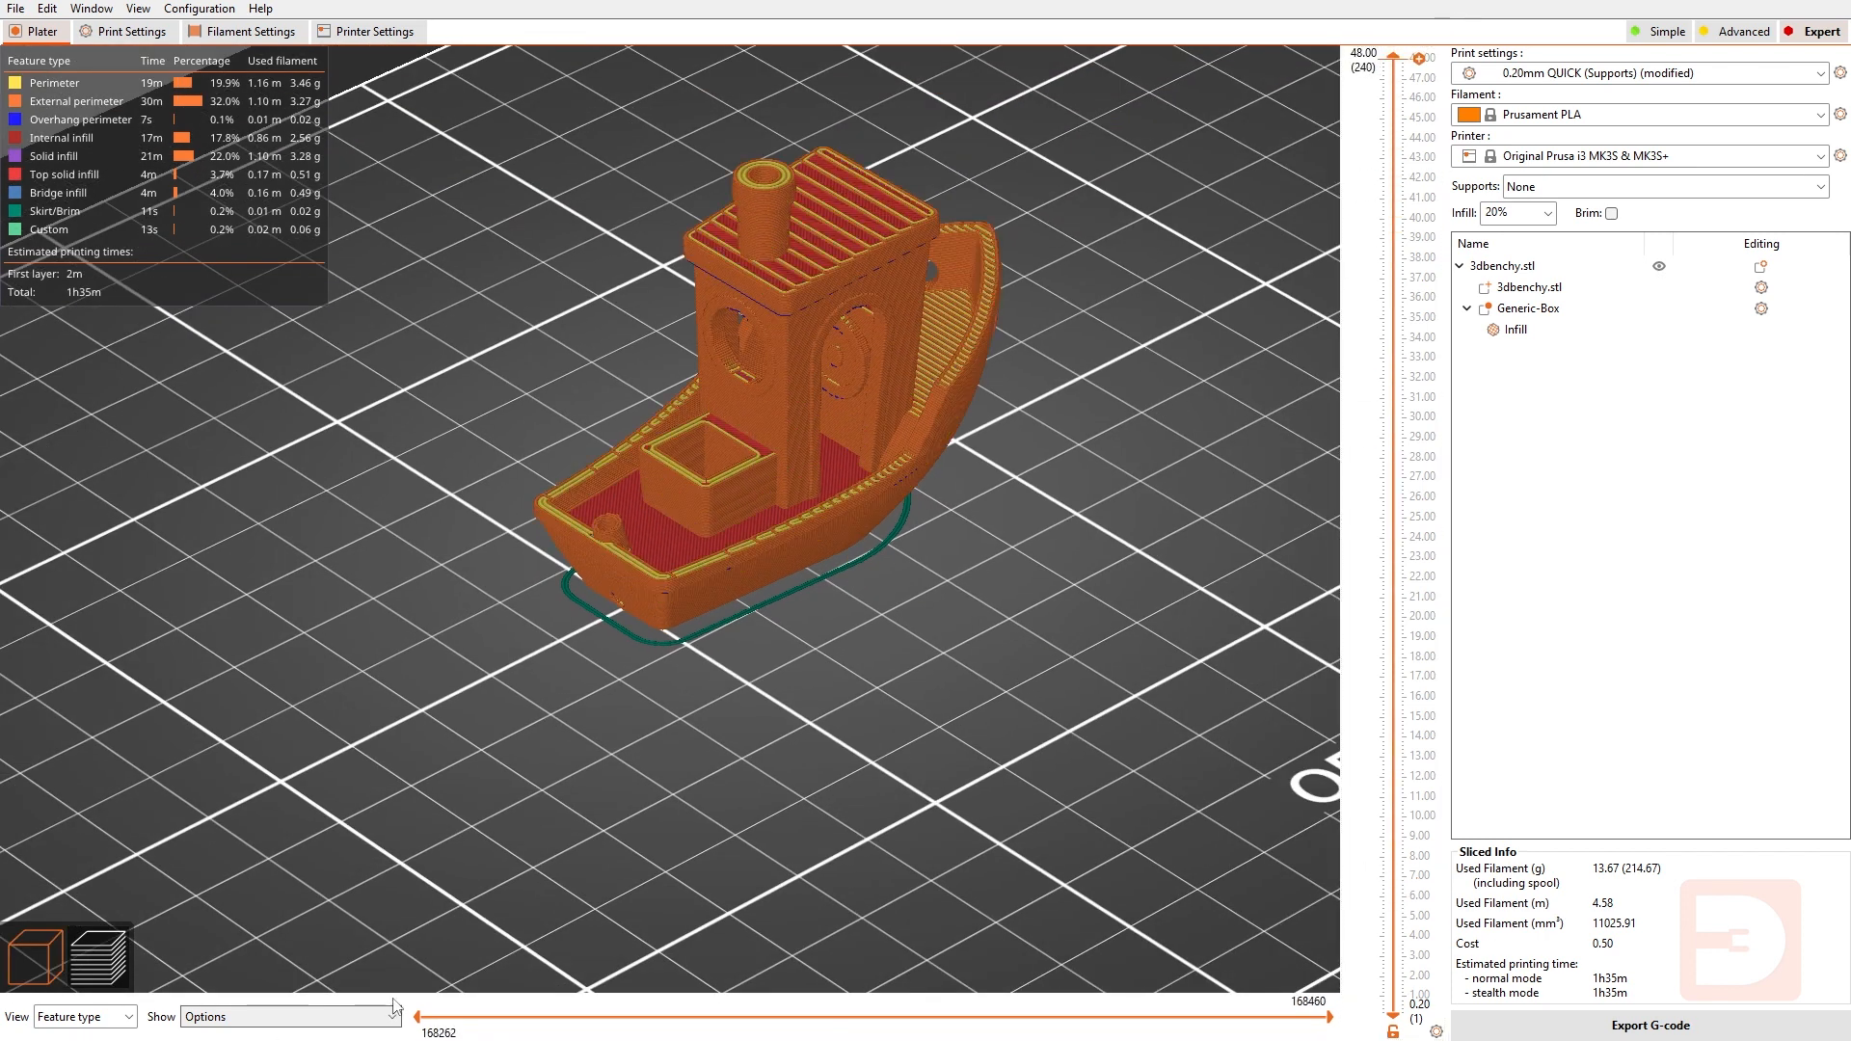
Return to the 3D editor view and move the box modifier over the cabin roof, to about X 1.74, Y -2.58, Z 22.45 mm.
click(37, 954)
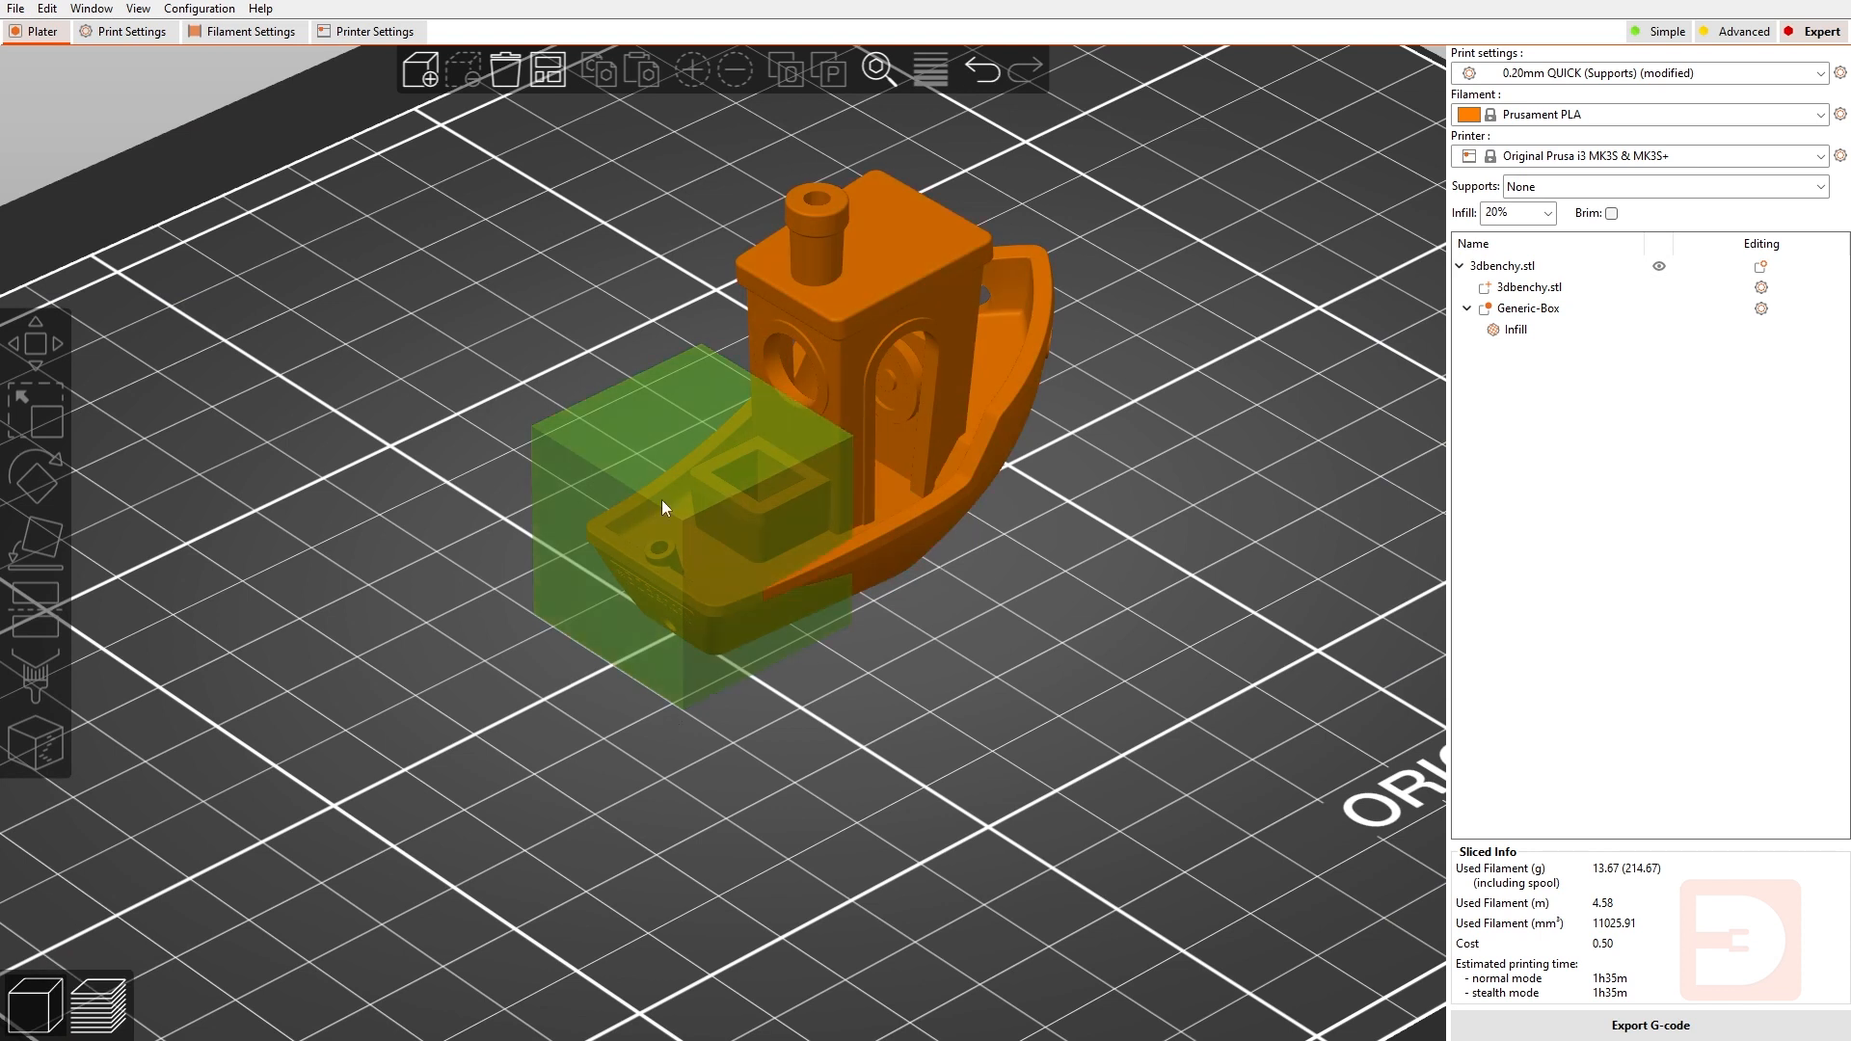
drag(920, 858, 858, 877)
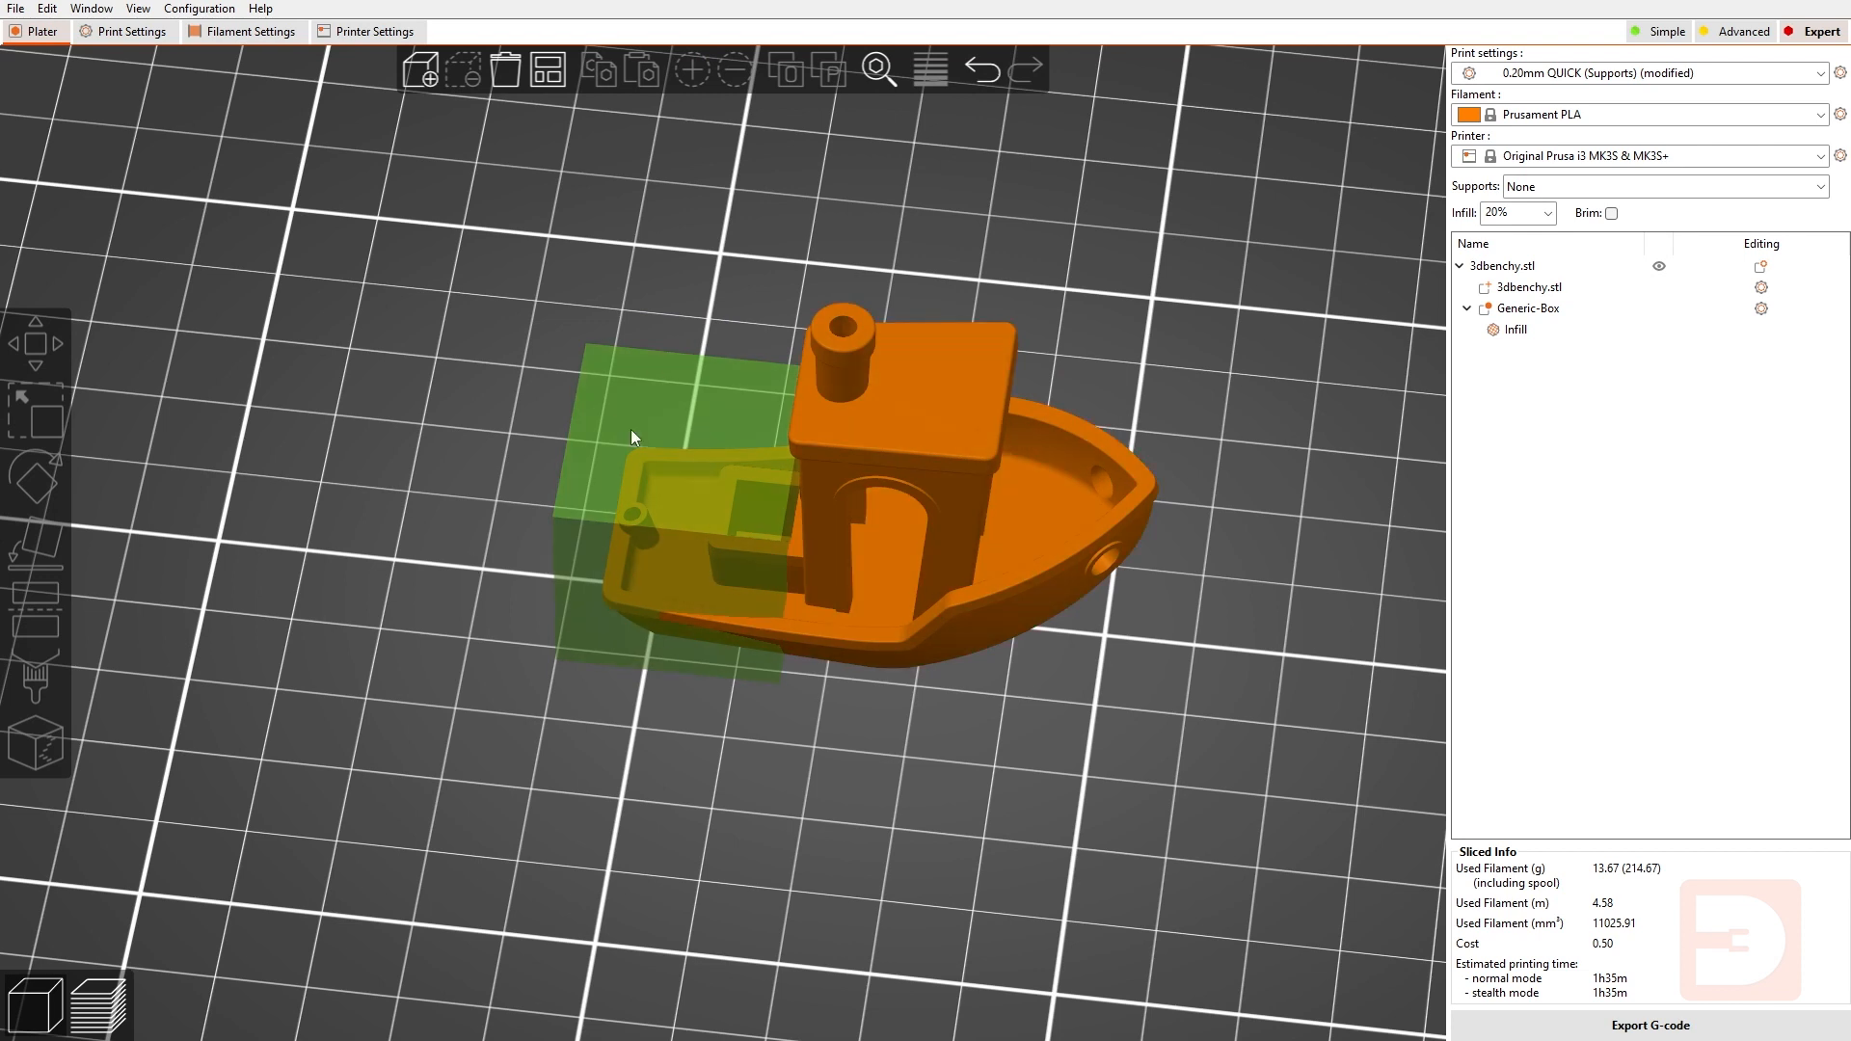
drag(715, 443, 583, 424)
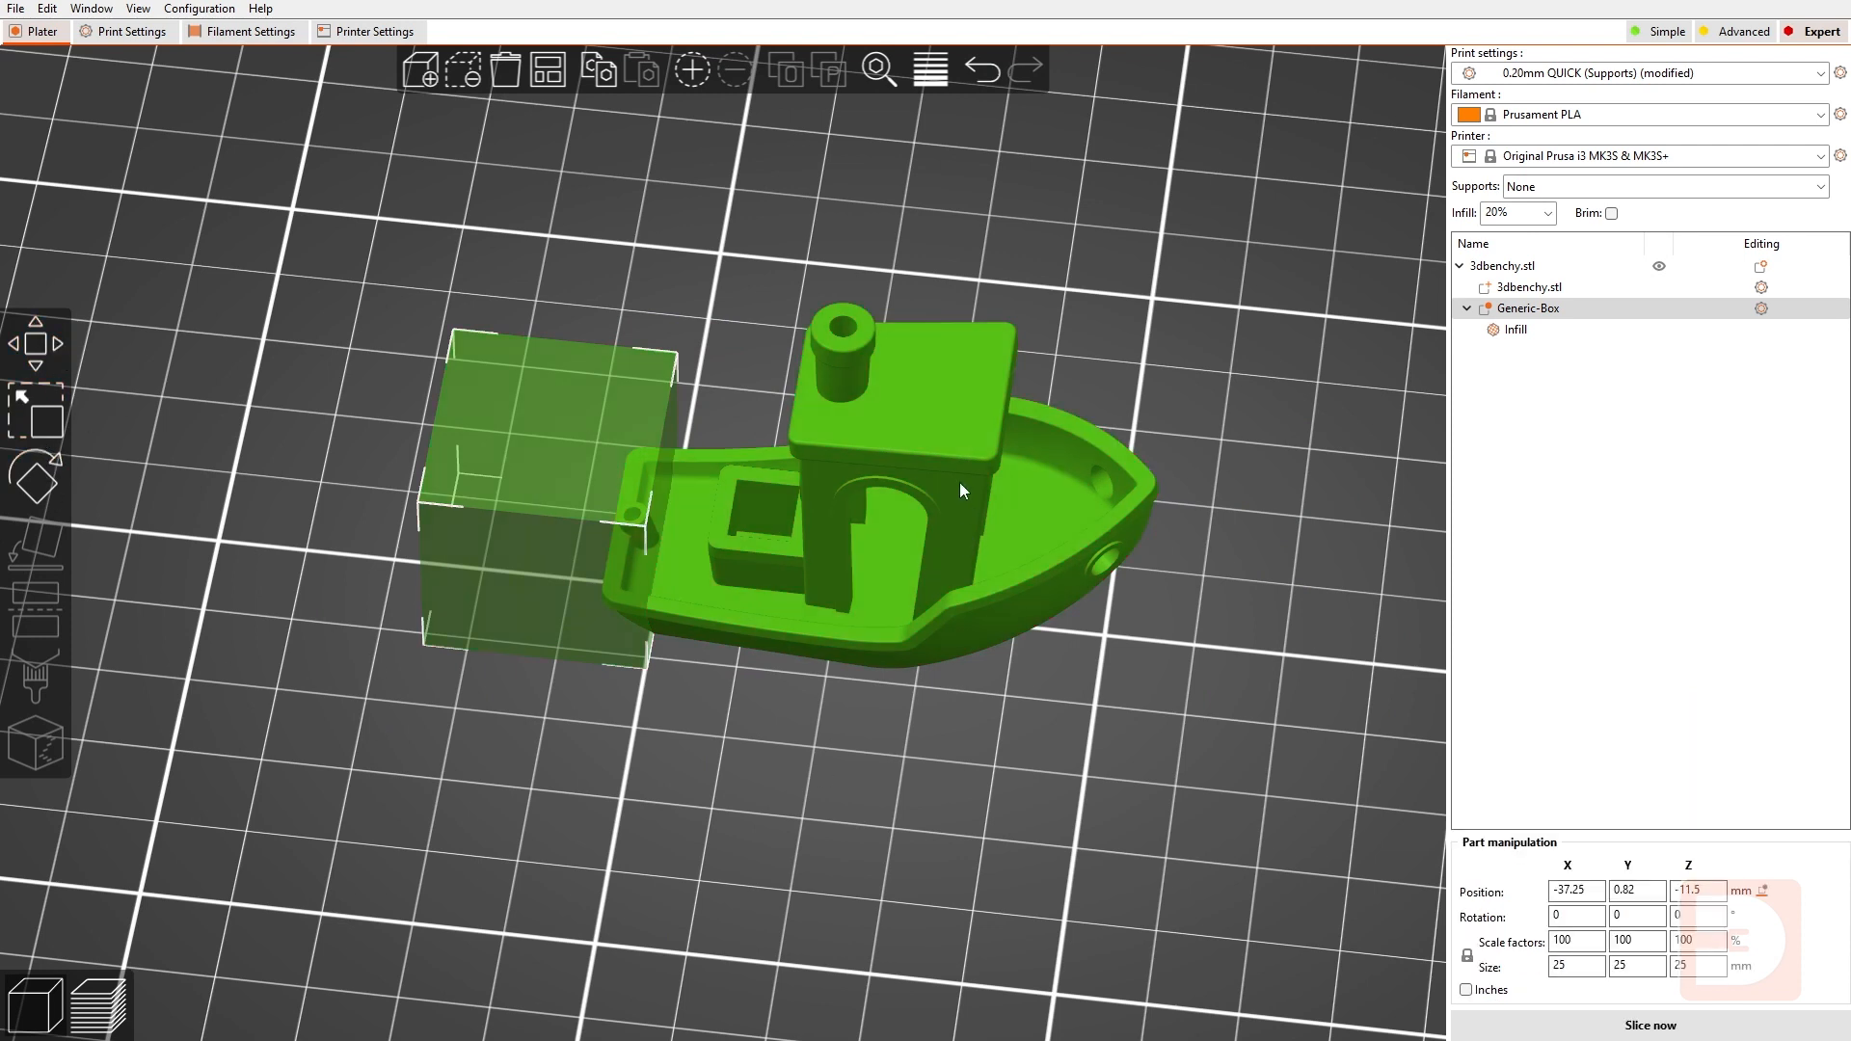
click(42, 349)
drag(754, 518, 685, 520)
drag(557, 330, 506, 252)
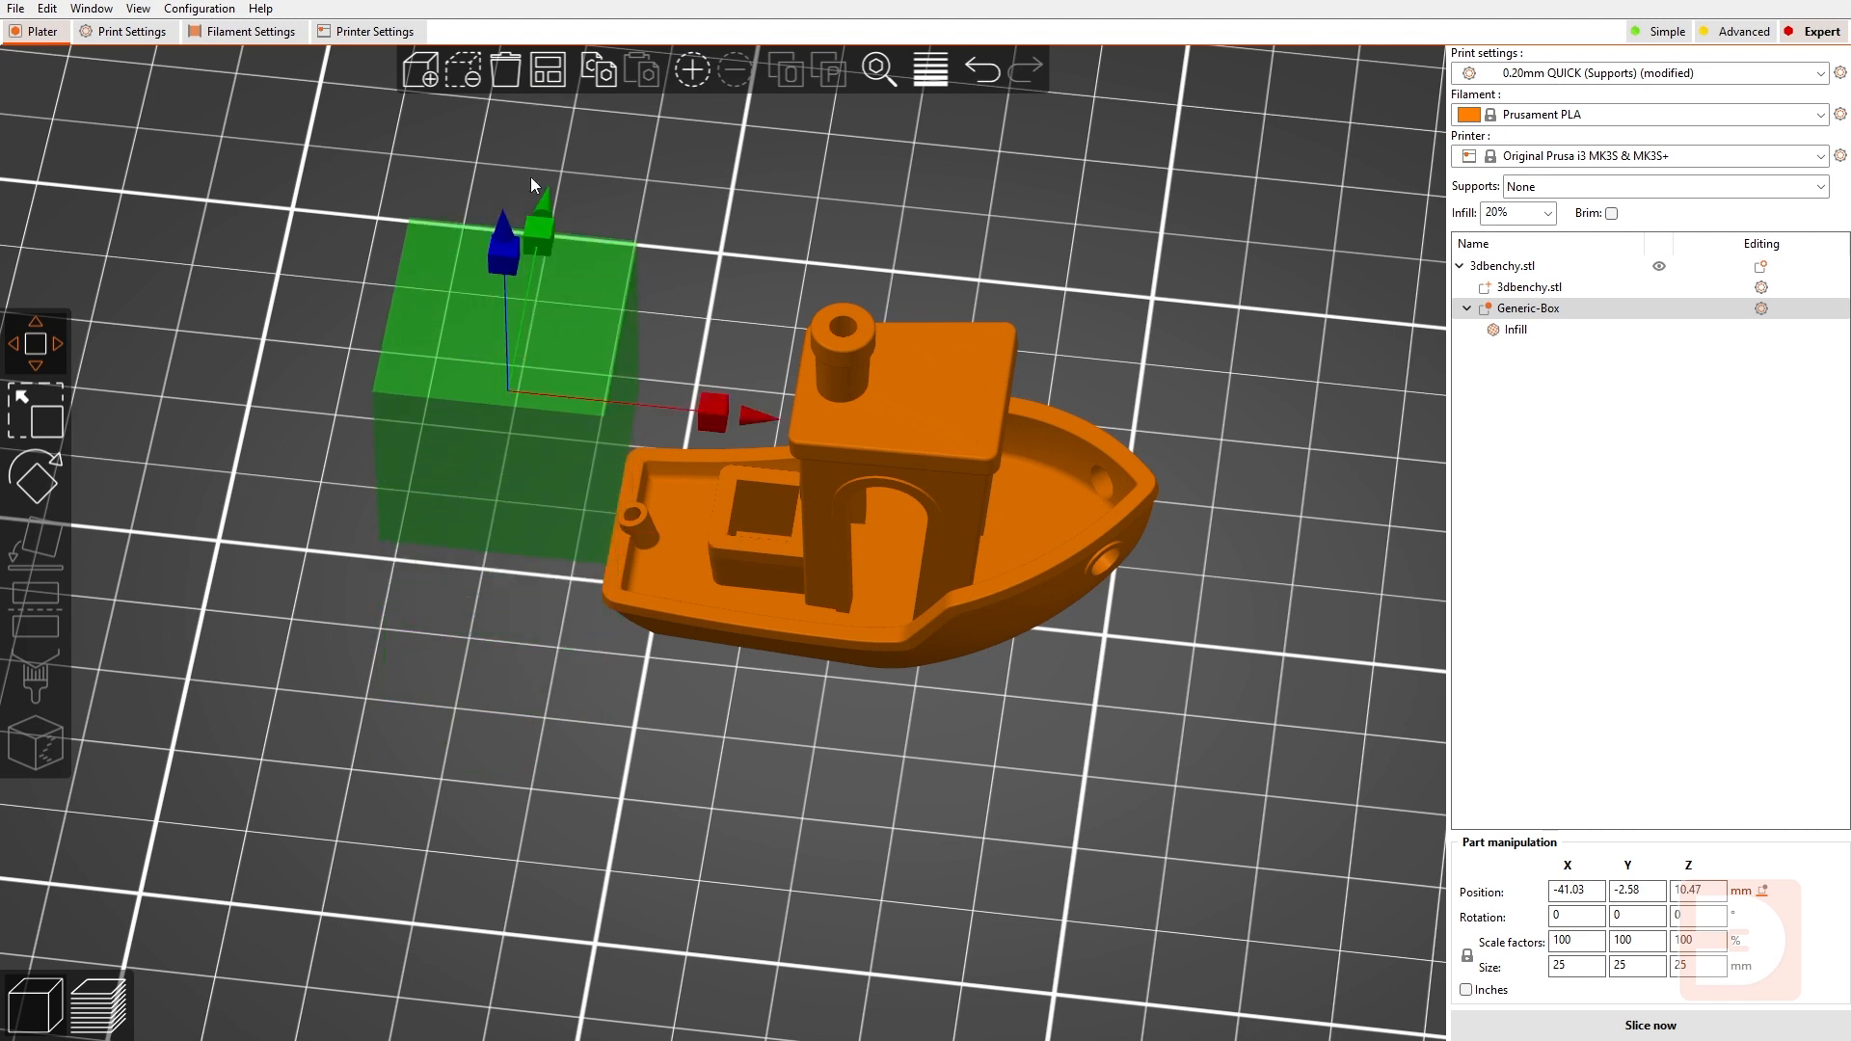
drag(848, 876, 870, 813)
right_drag(761, 666, 666, 903)
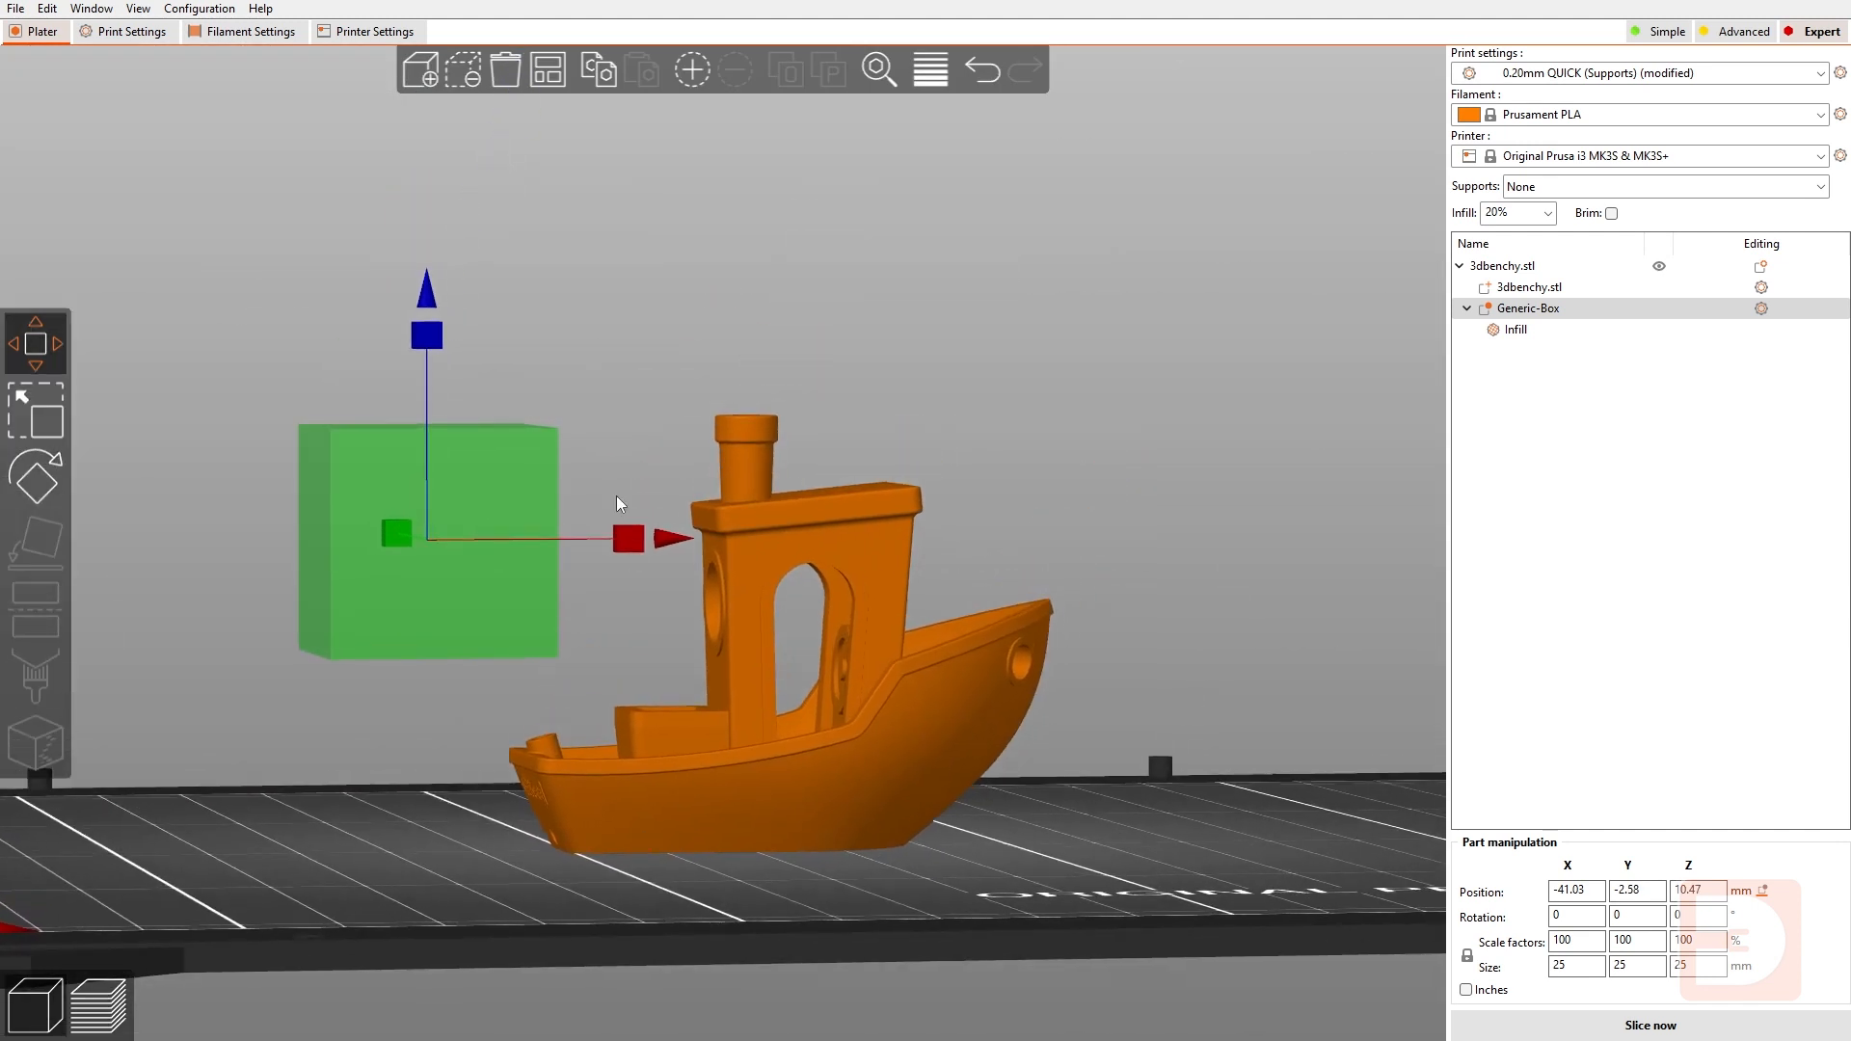
drag(492, 409, 425, 280)
drag(418, 345, 426, 262)
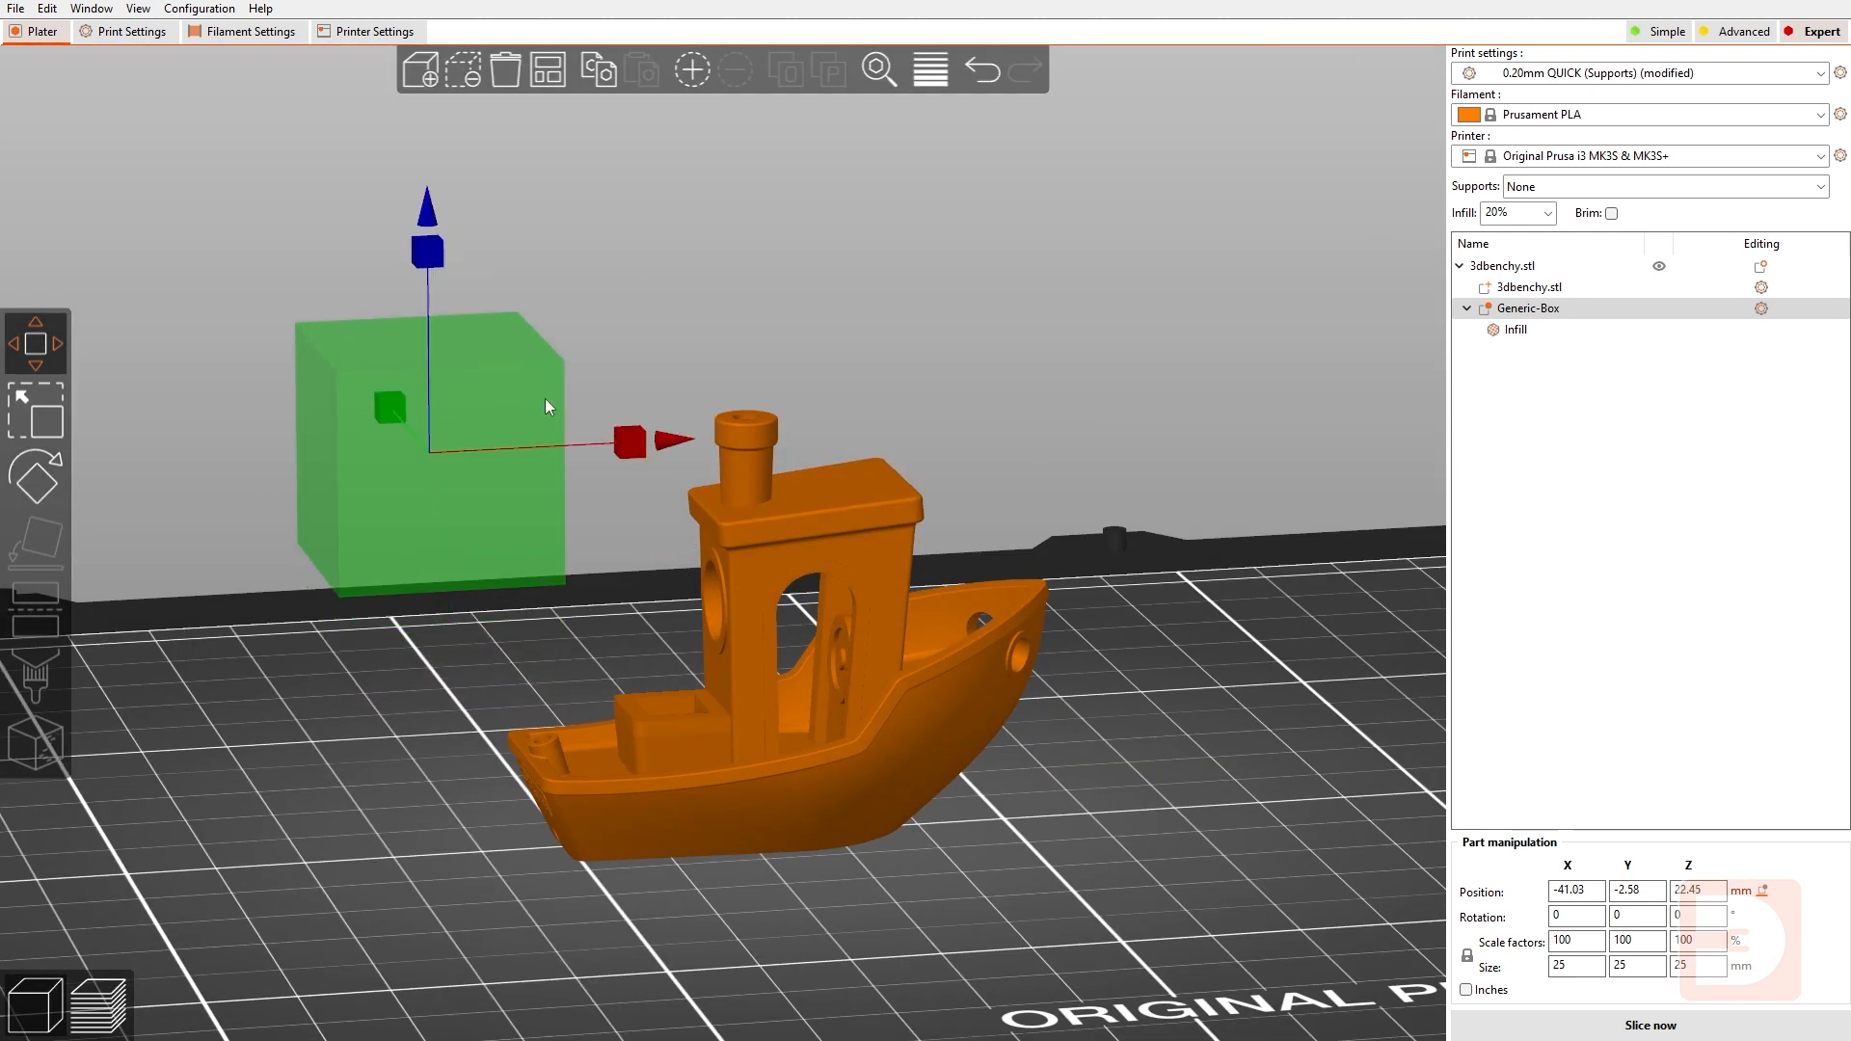
drag(673, 443, 1031, 415)
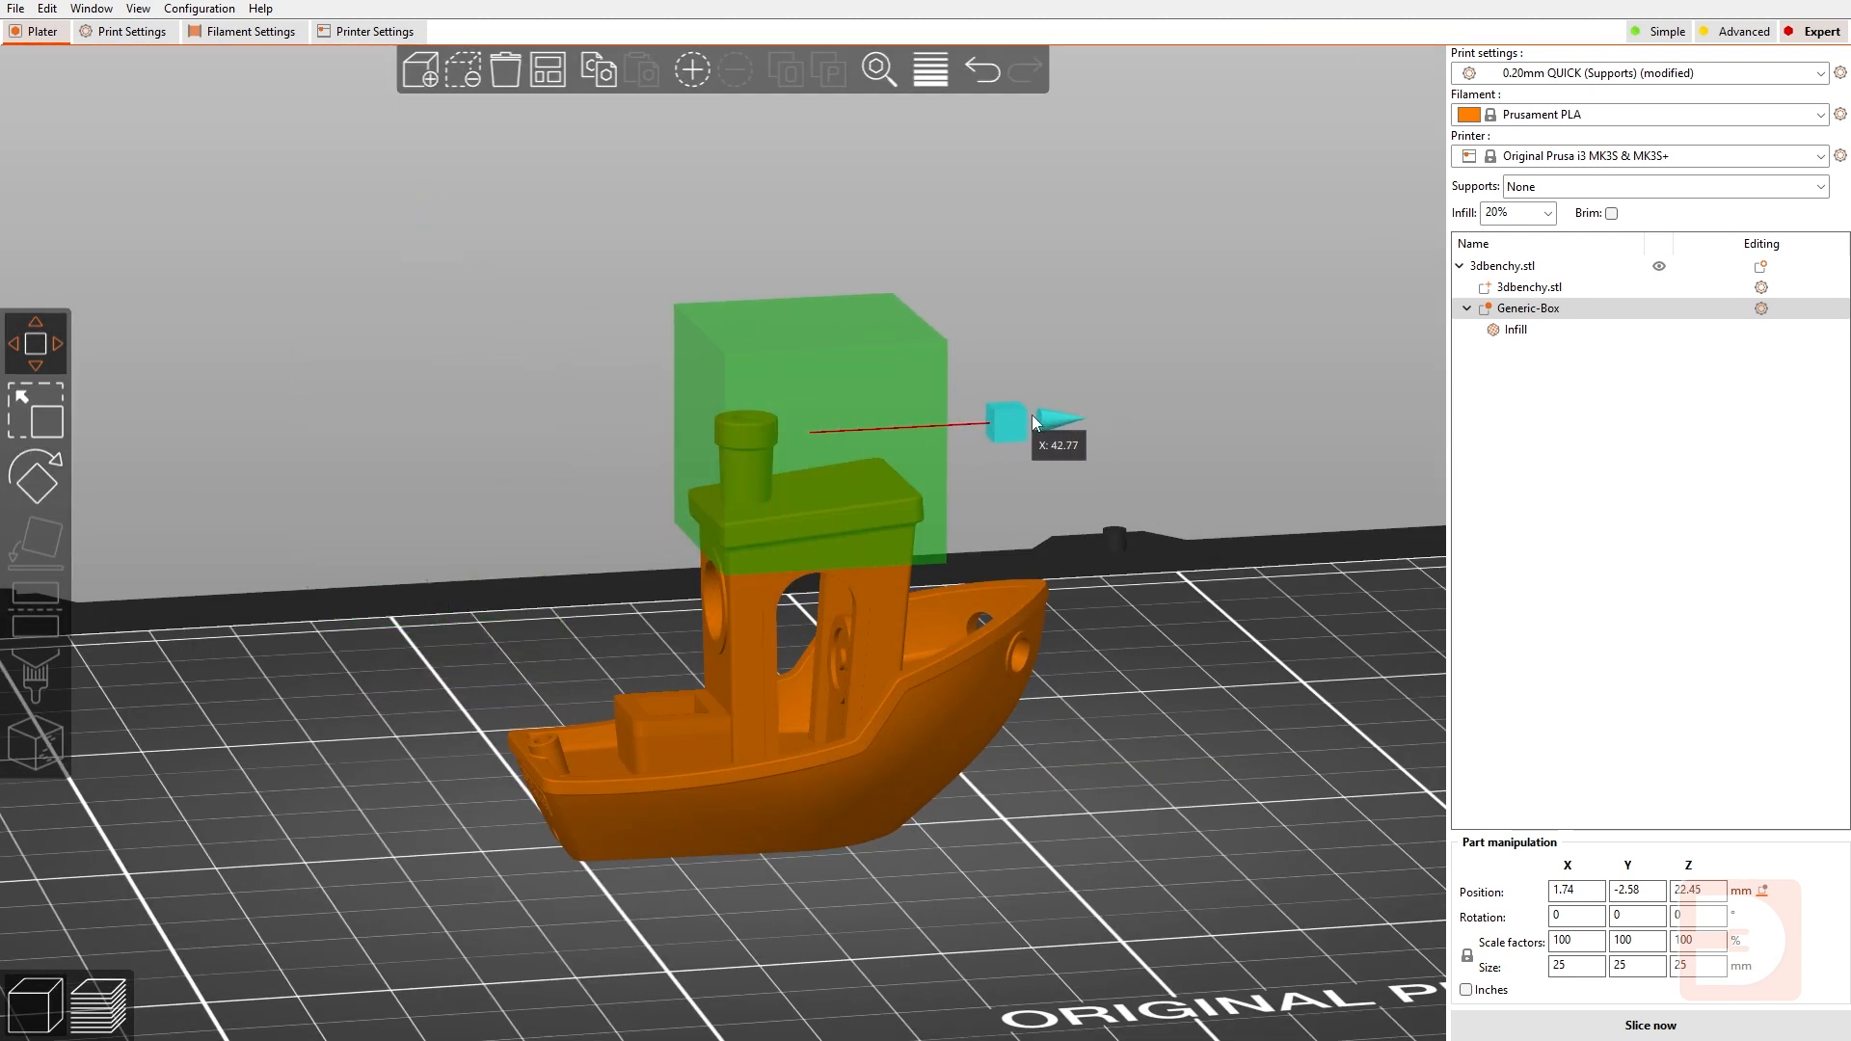
Rotate the box modifier about the Y axis to about 354.75° to match the slope of the cabin roof.
key(1)
drag(1242, 762, 351, 677)
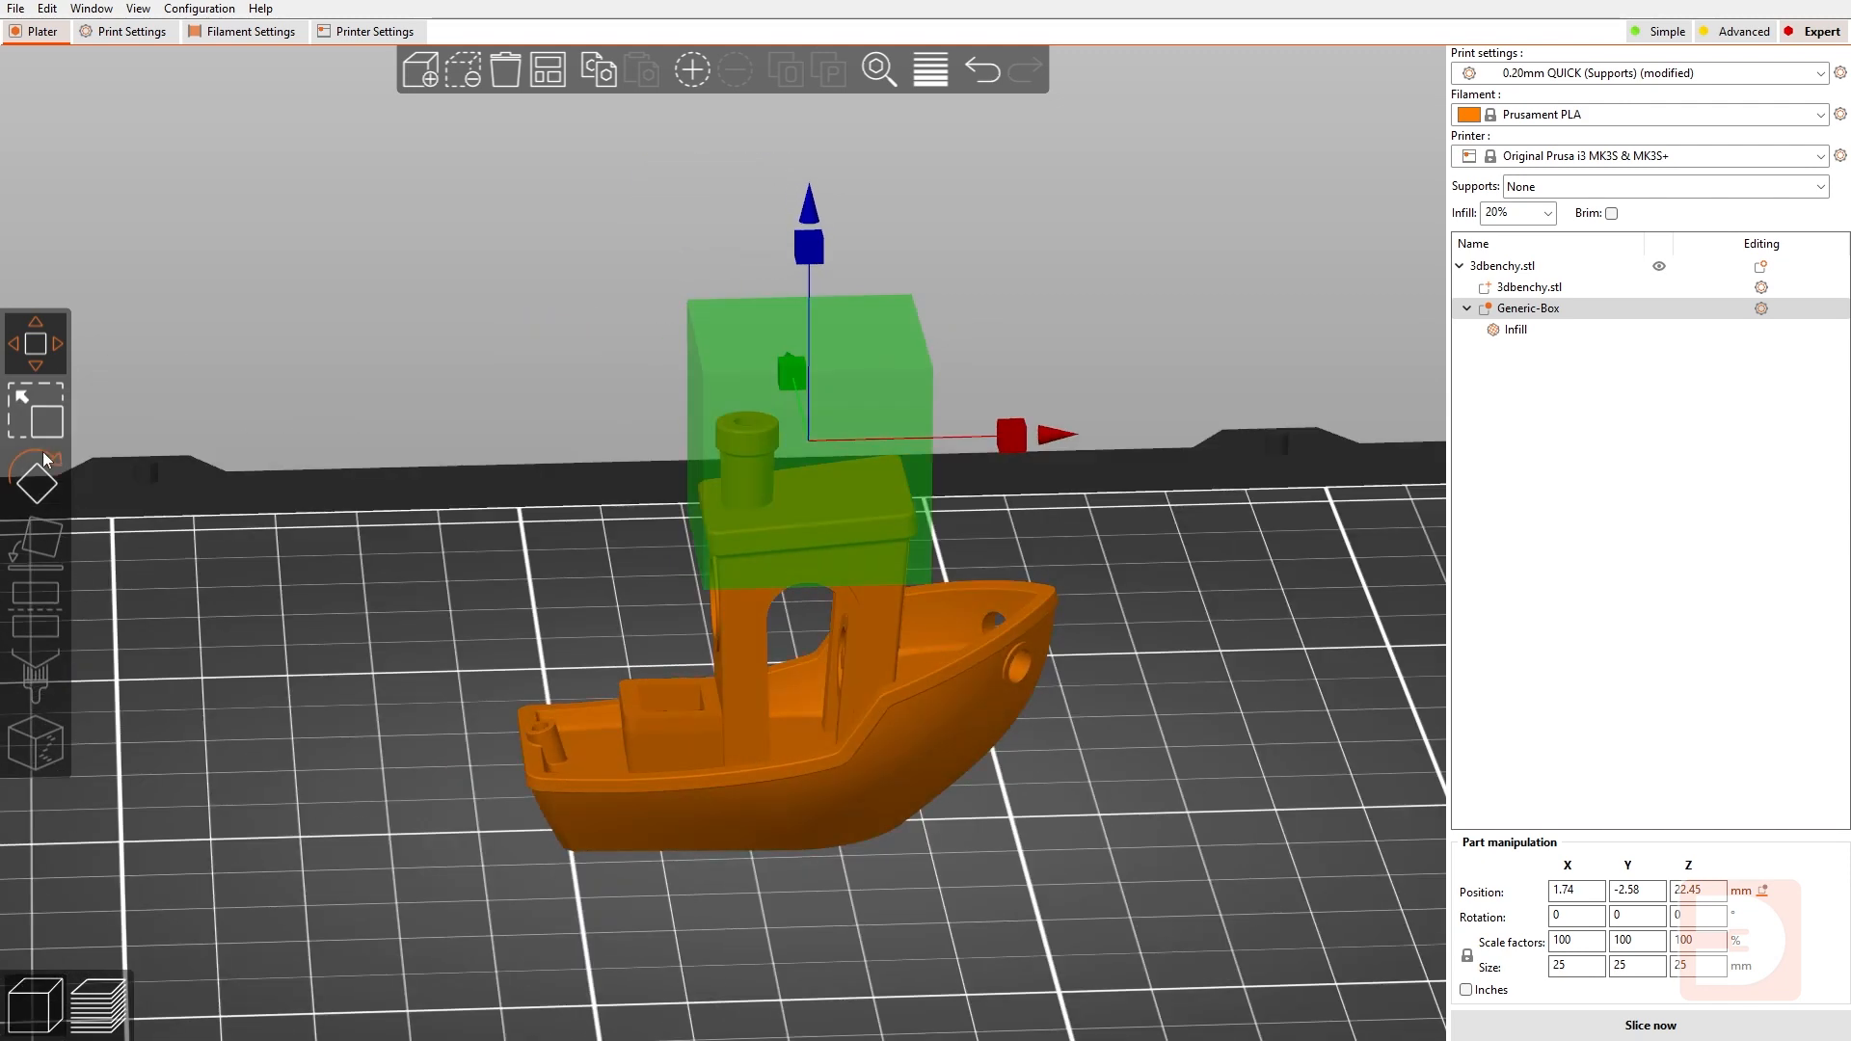
click(36, 476)
drag(1224, 565, 1195, 491)
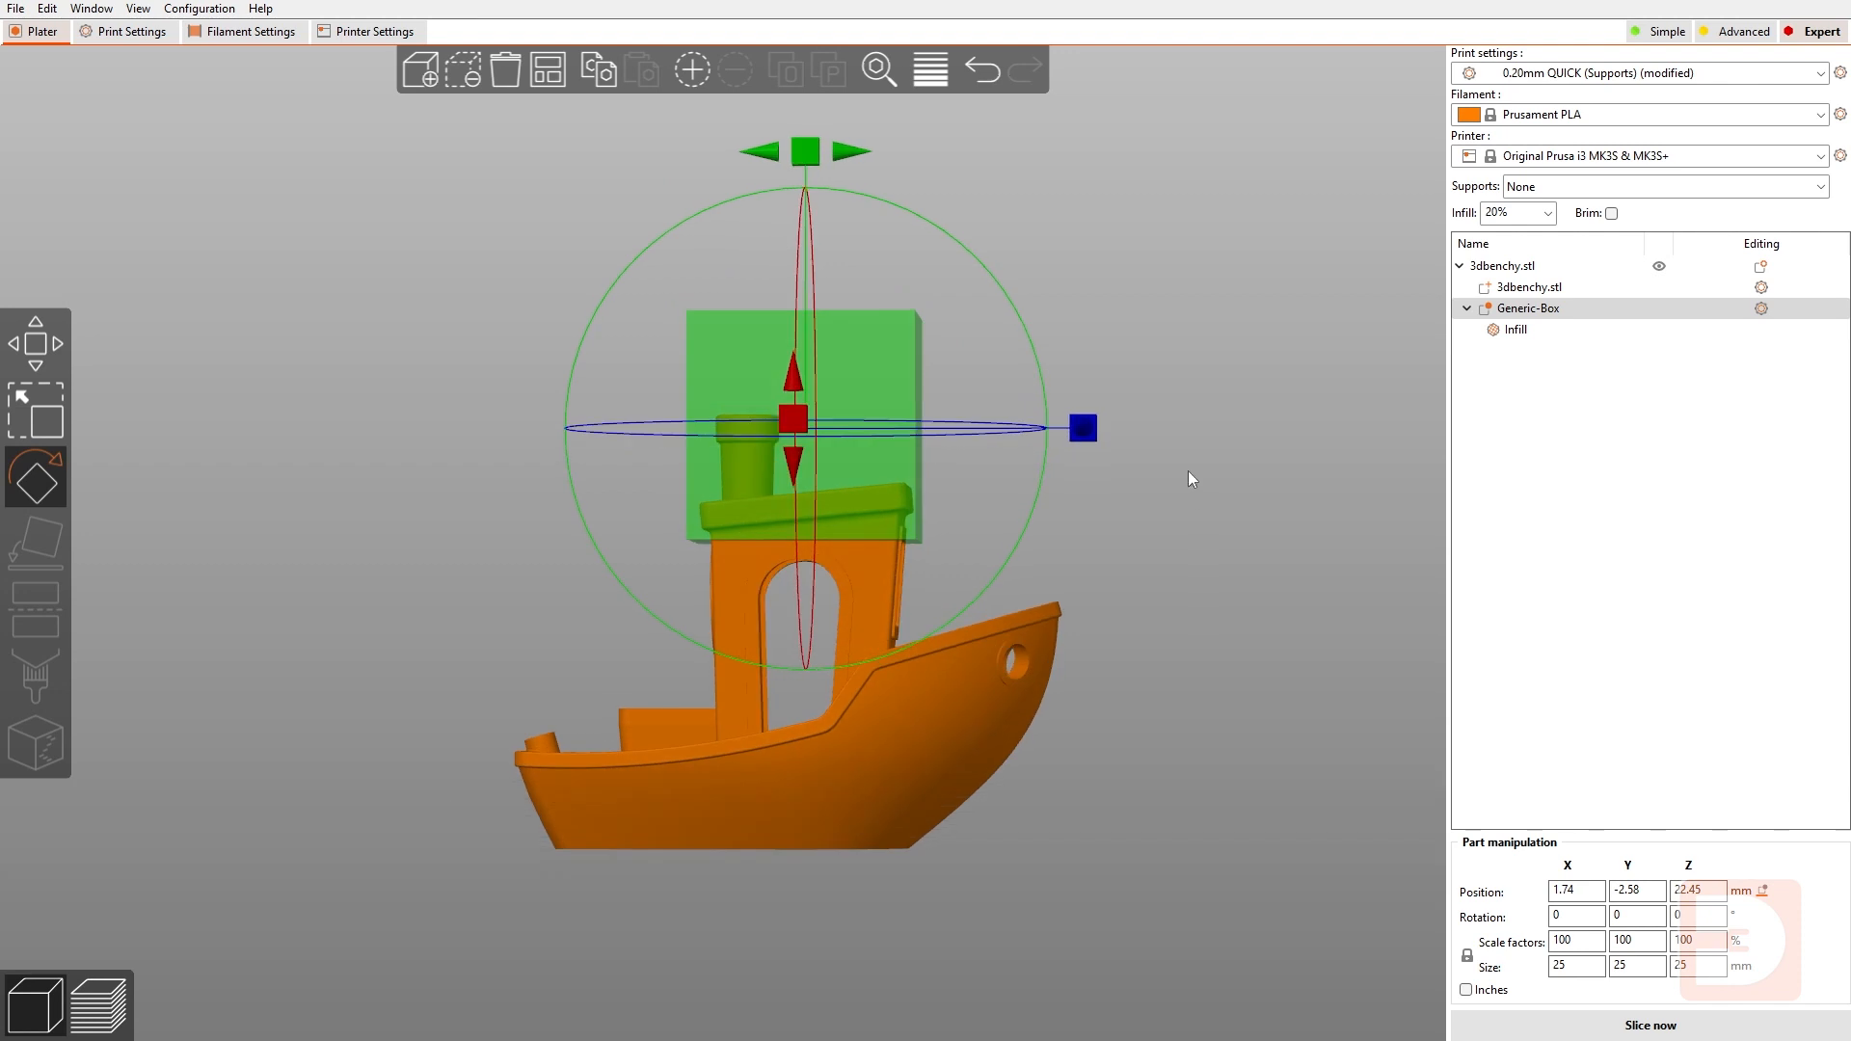
drag(805, 152, 814, 198)
Flatten the box modifier to about 3.46 mm in Z and lower it onto the cabin roof at about Z 13.53 mm.
click(36, 338)
drag(992, 326, 1049, 334)
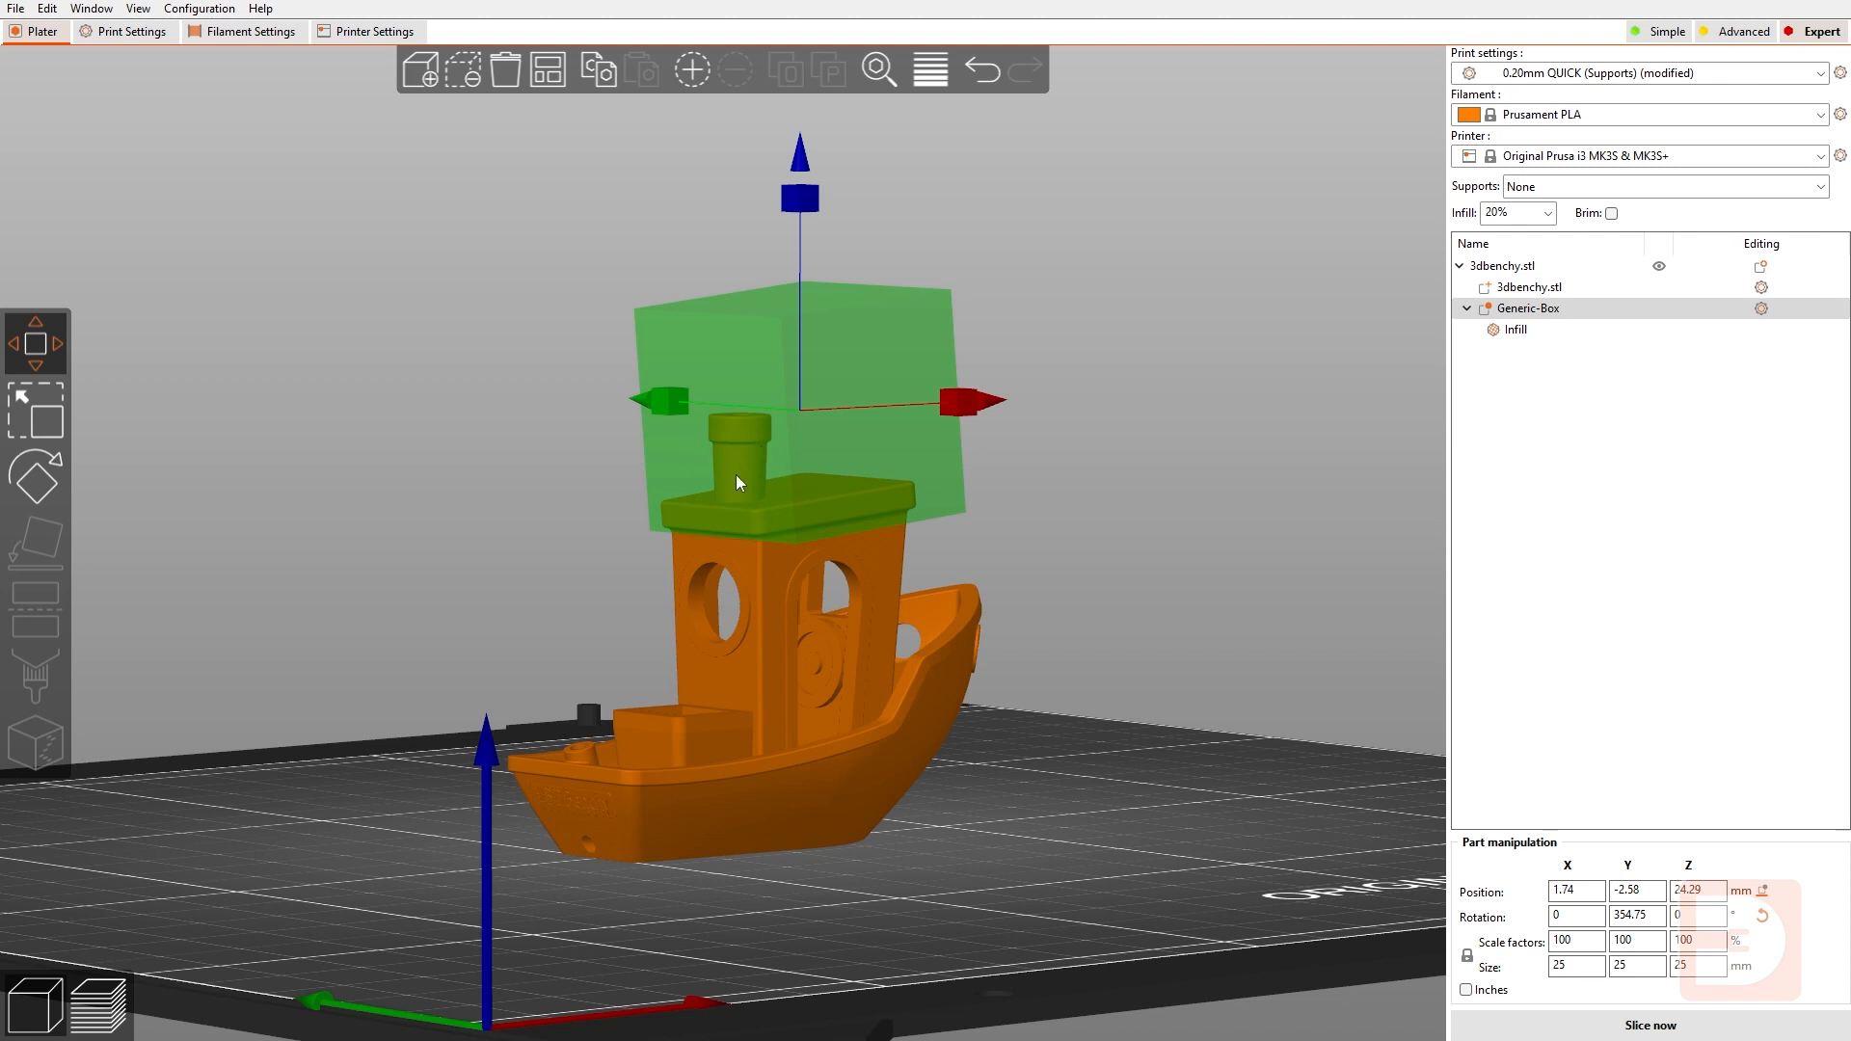
click(45, 427)
mouse_move(1269, 477)
mouse_down()
mouse_move(1268, 517)
mouse_move(1234, 507)
mouse_move(1246, 477)
mouse_up()
drag(795, 255, 828, 377)
click(33, 372)
drag(1238, 426, 1099, 361)
drag(796, 296, 804, 466)
key(s)
drag(966, 397, 1055, 436)
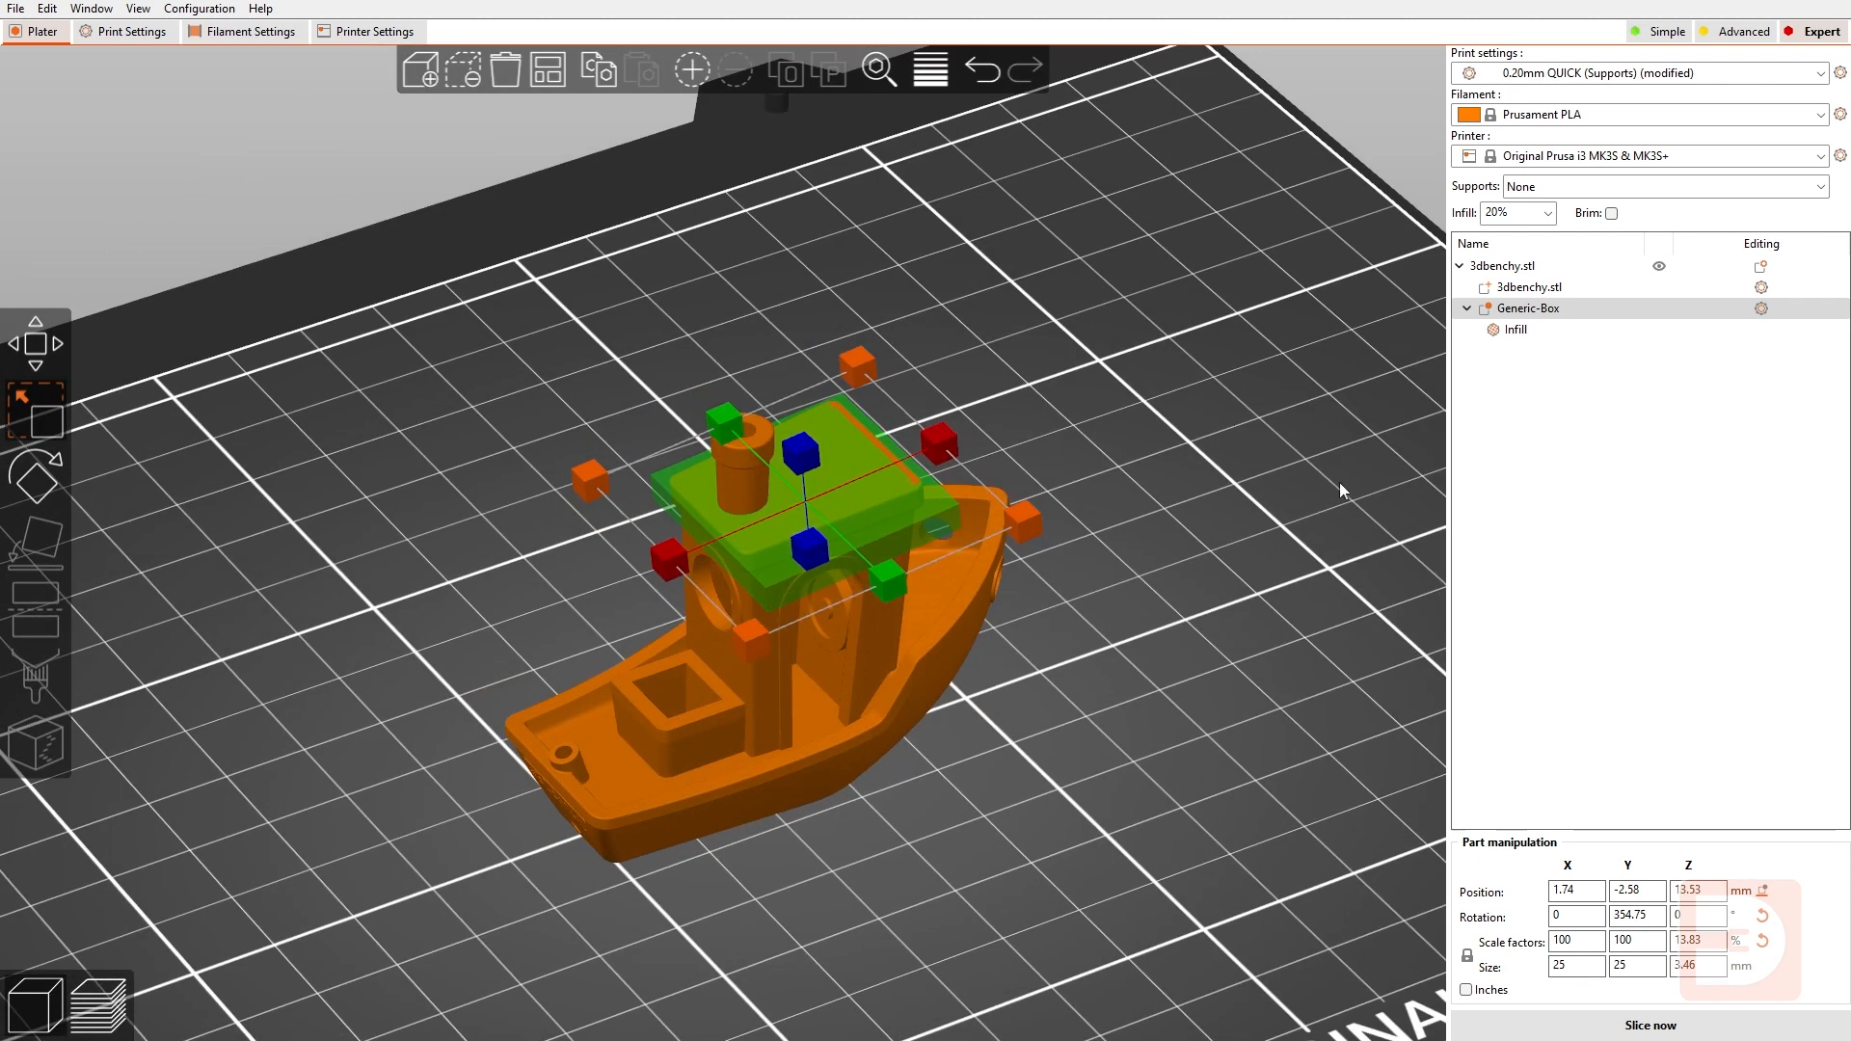
key(Escape)
Add layers and perimeters settings to the box modifier, with 6 bottom solid layers and 4 perimeters.
click(1519, 331)
right_click(1532, 309)
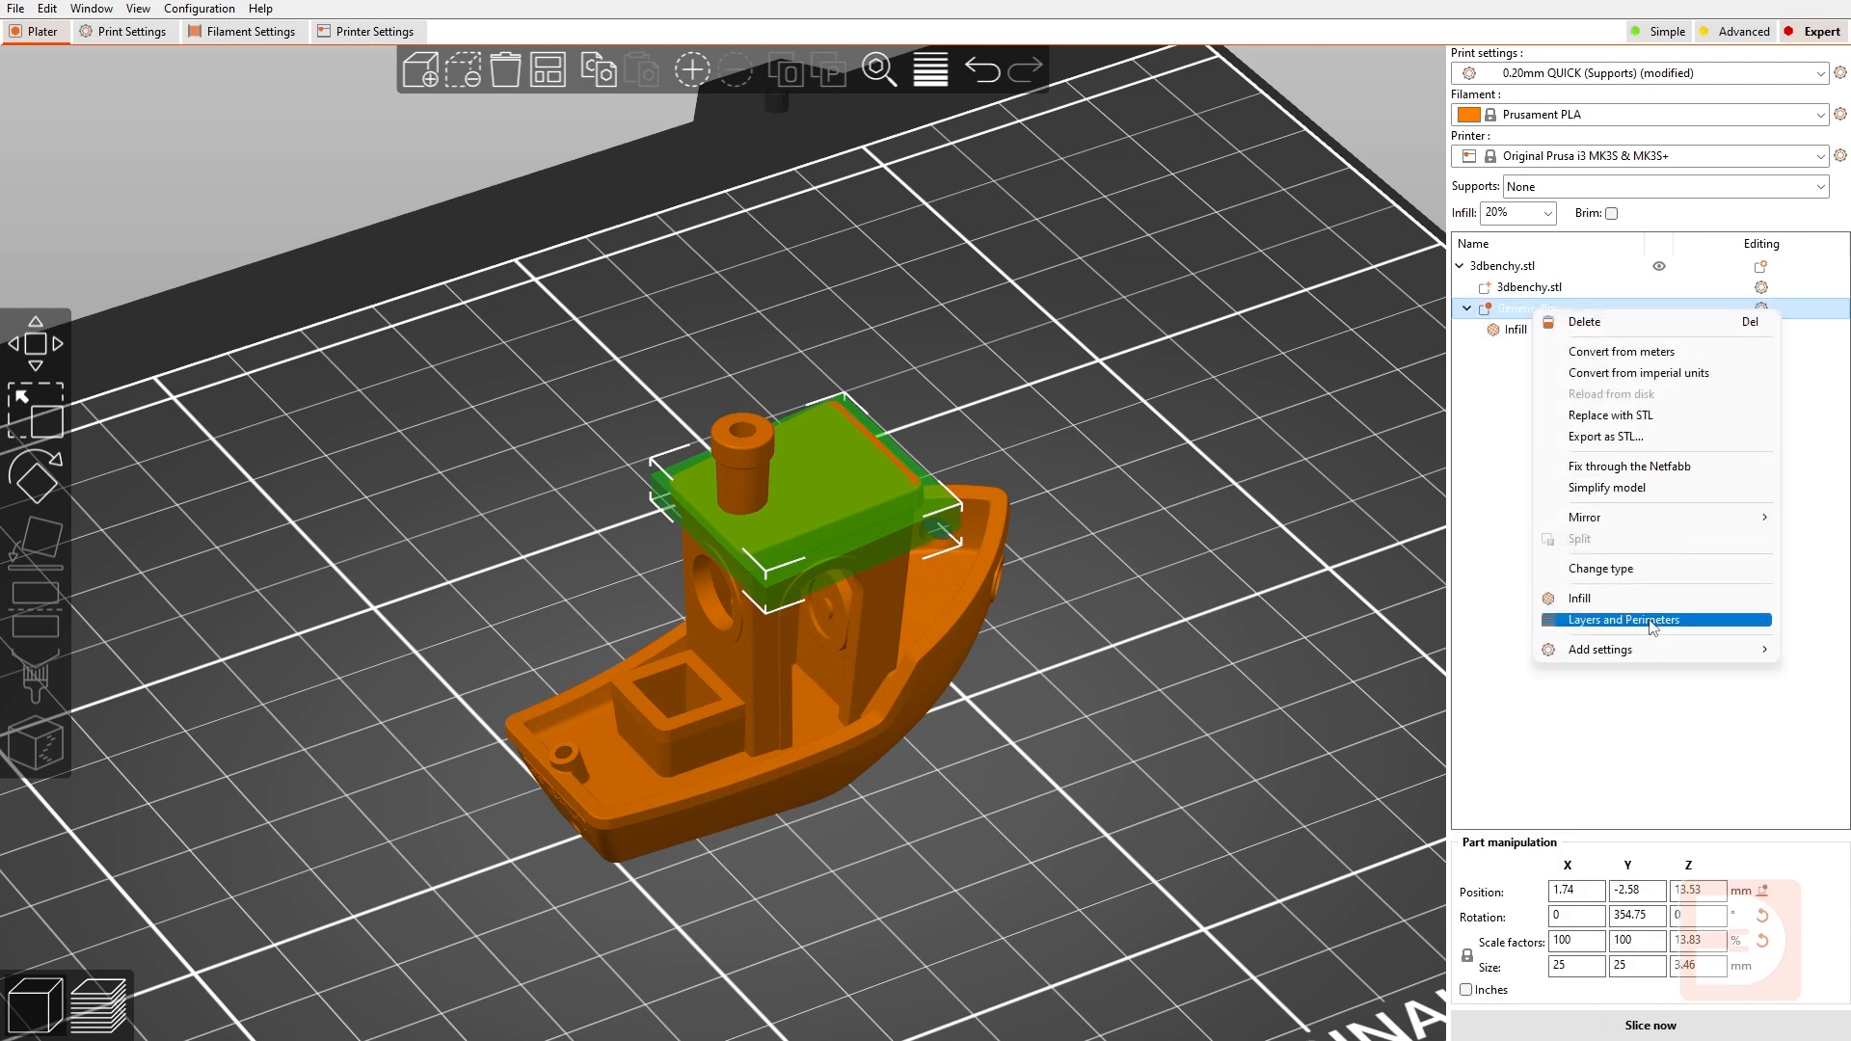
click(1586, 619)
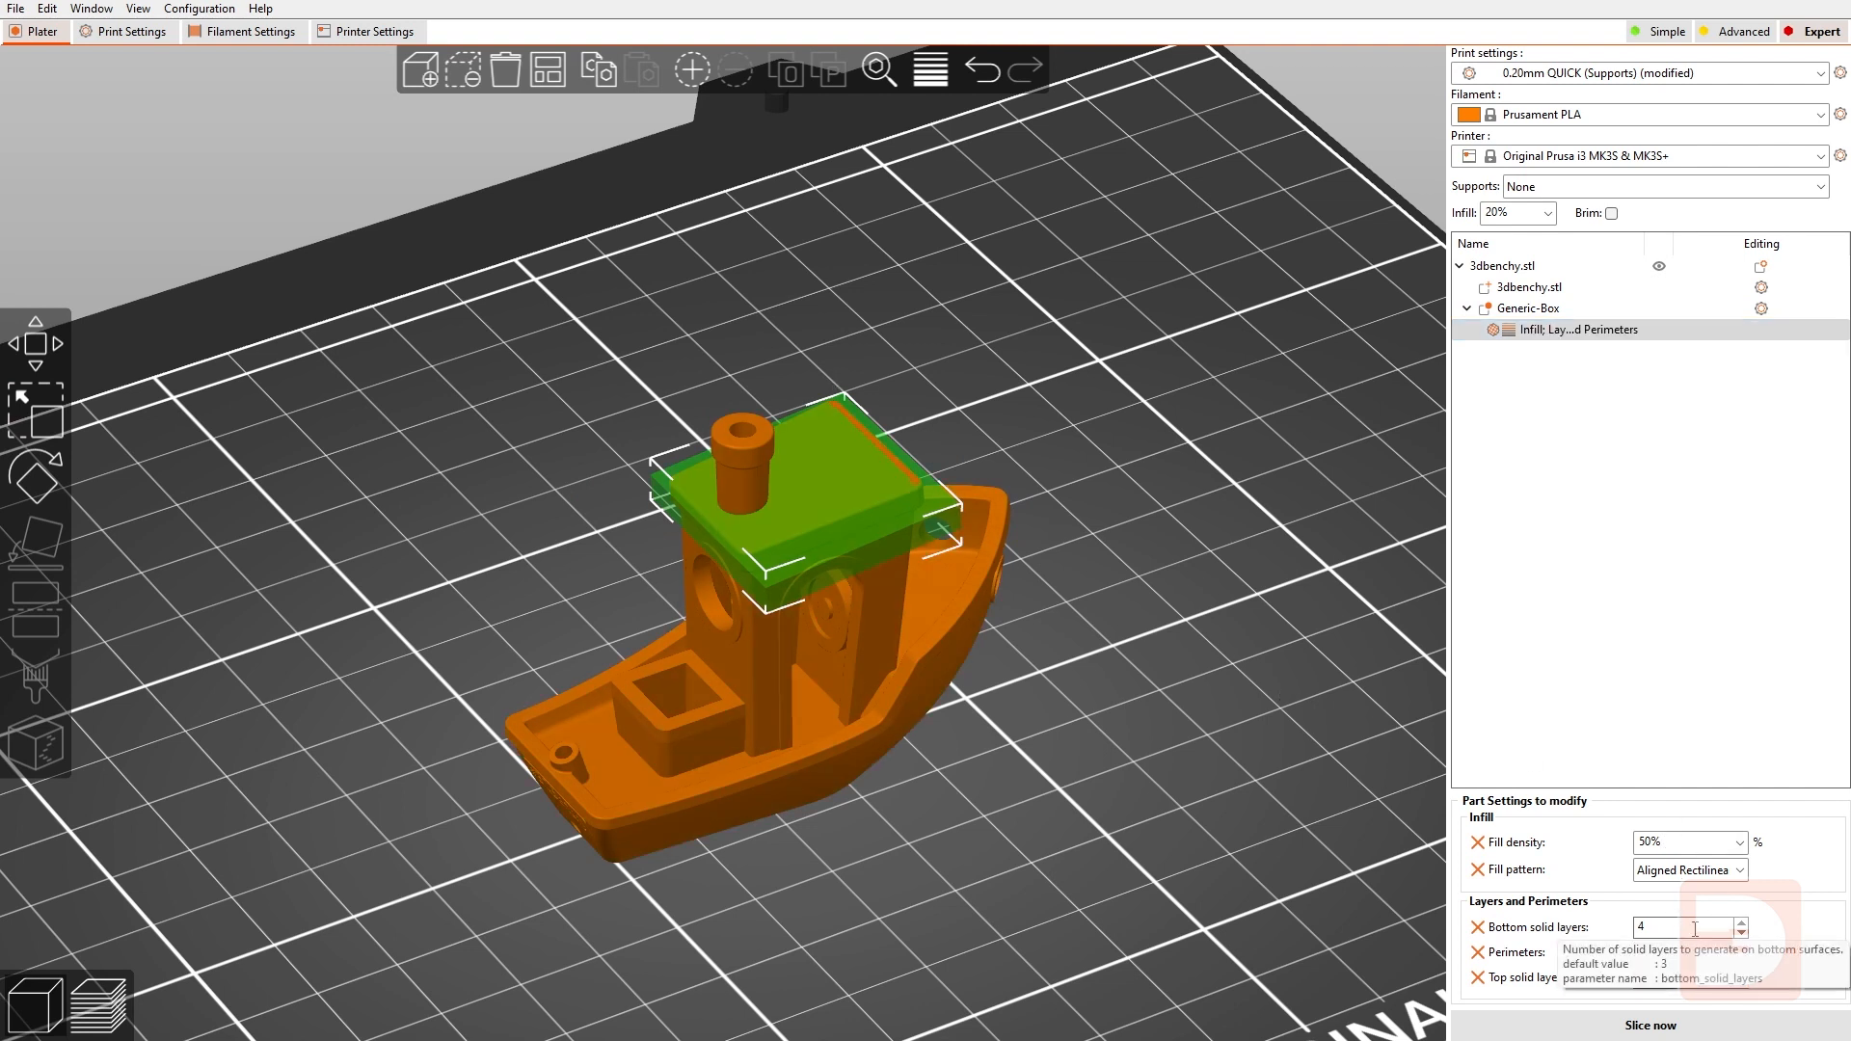
drag(1653, 927, 1595, 911)
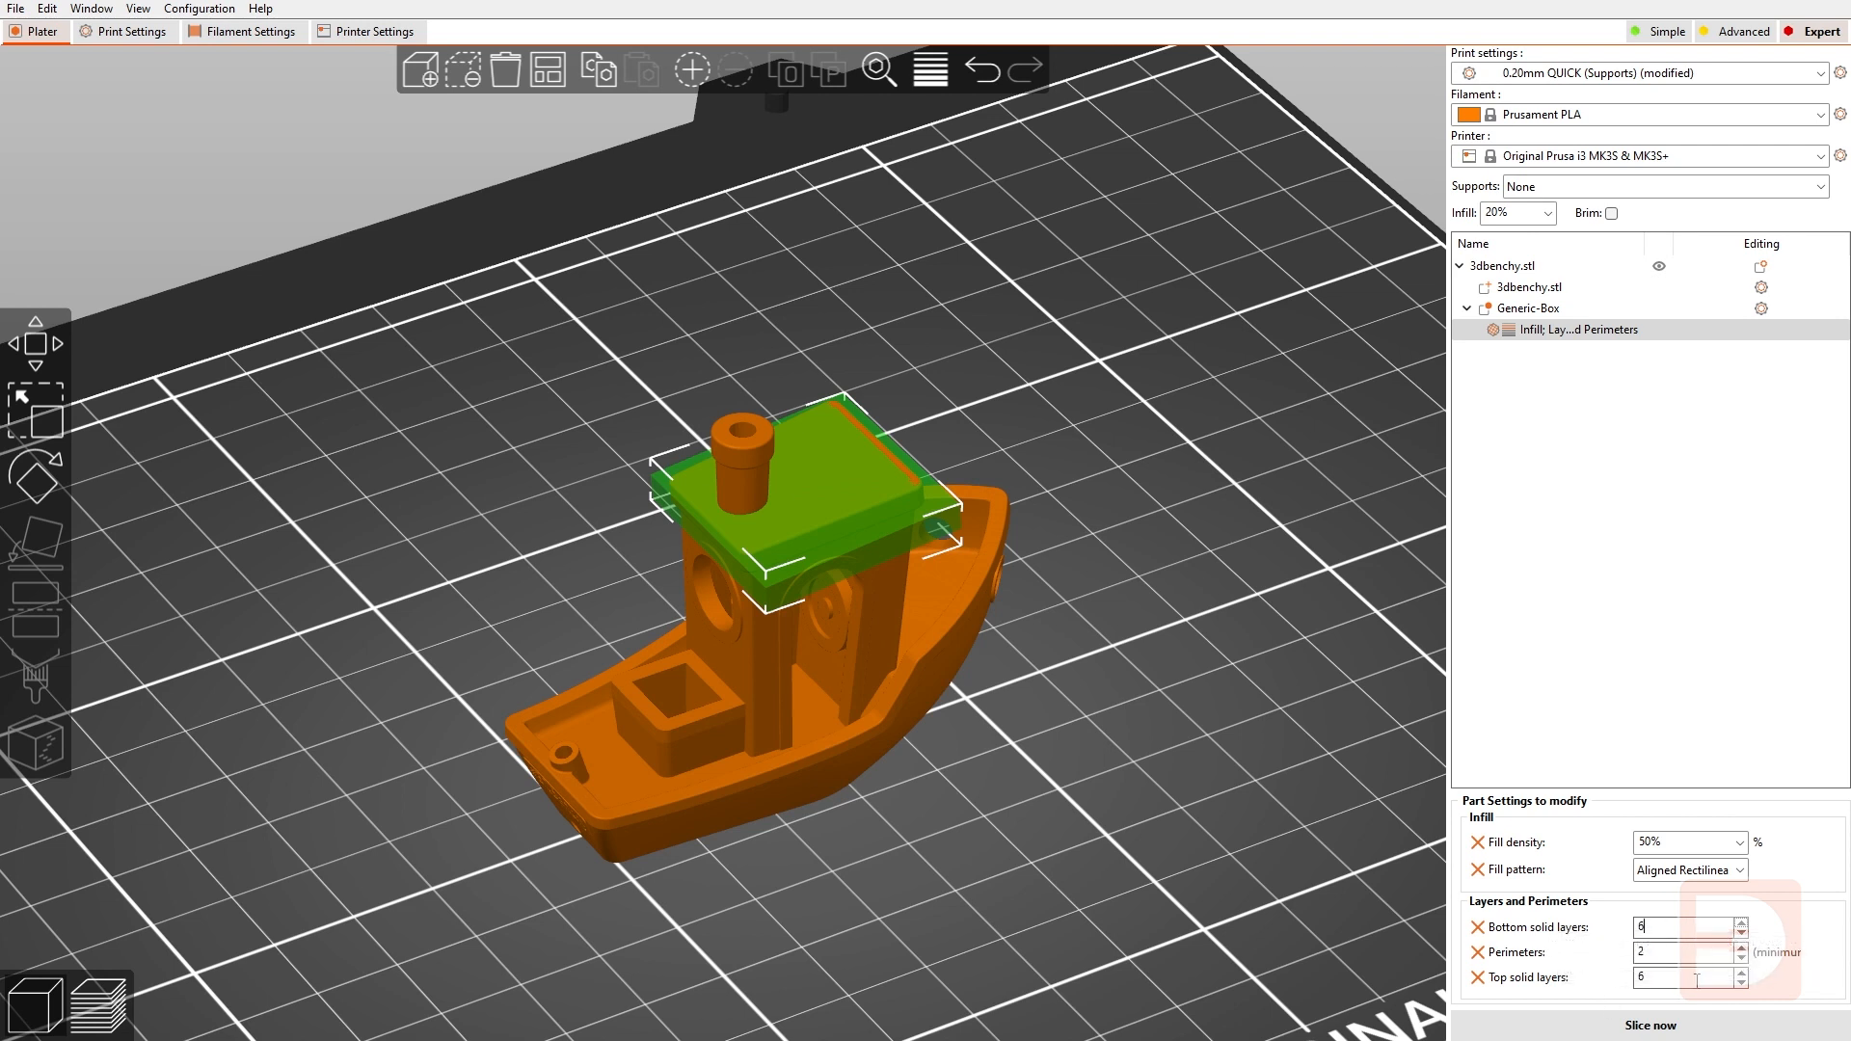
drag(1693, 981, 1616, 954)
text(4)
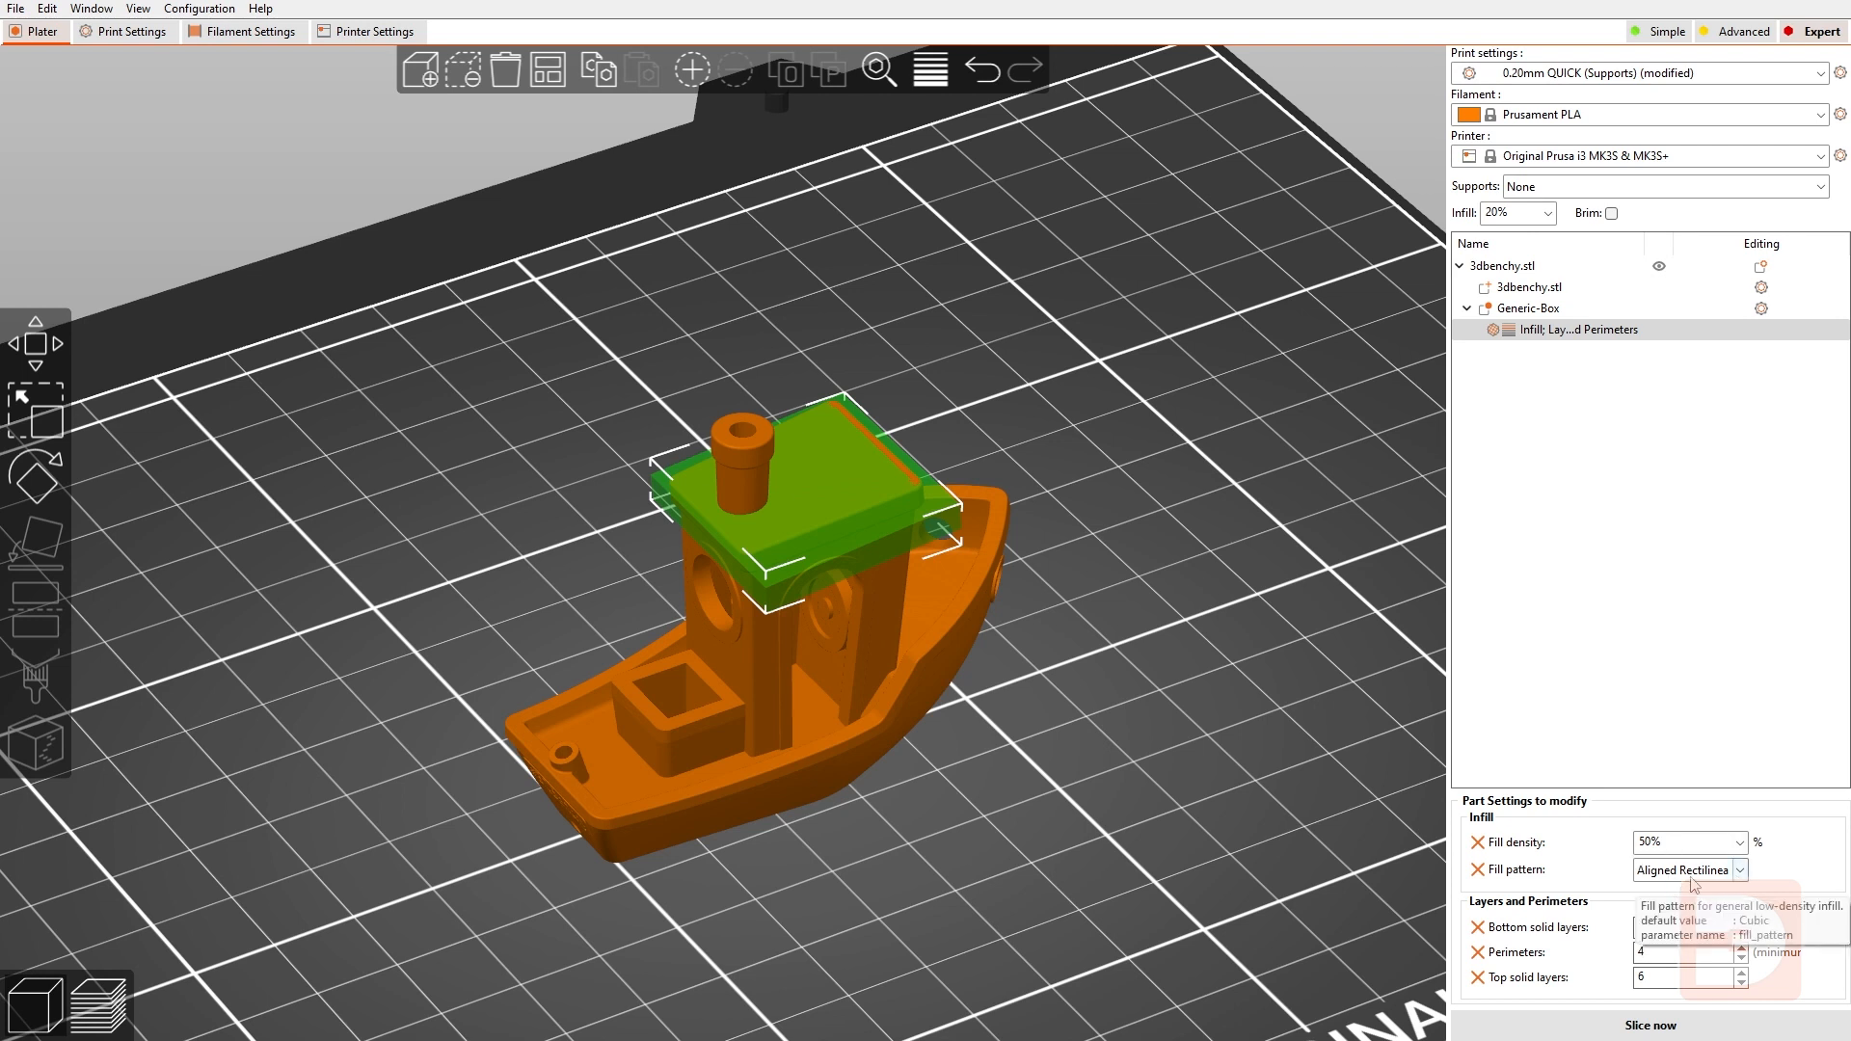
Slice the model again and examine the cabin roof's perimeters and infill at the 38.20 mm layer.
click(1574, 1034)
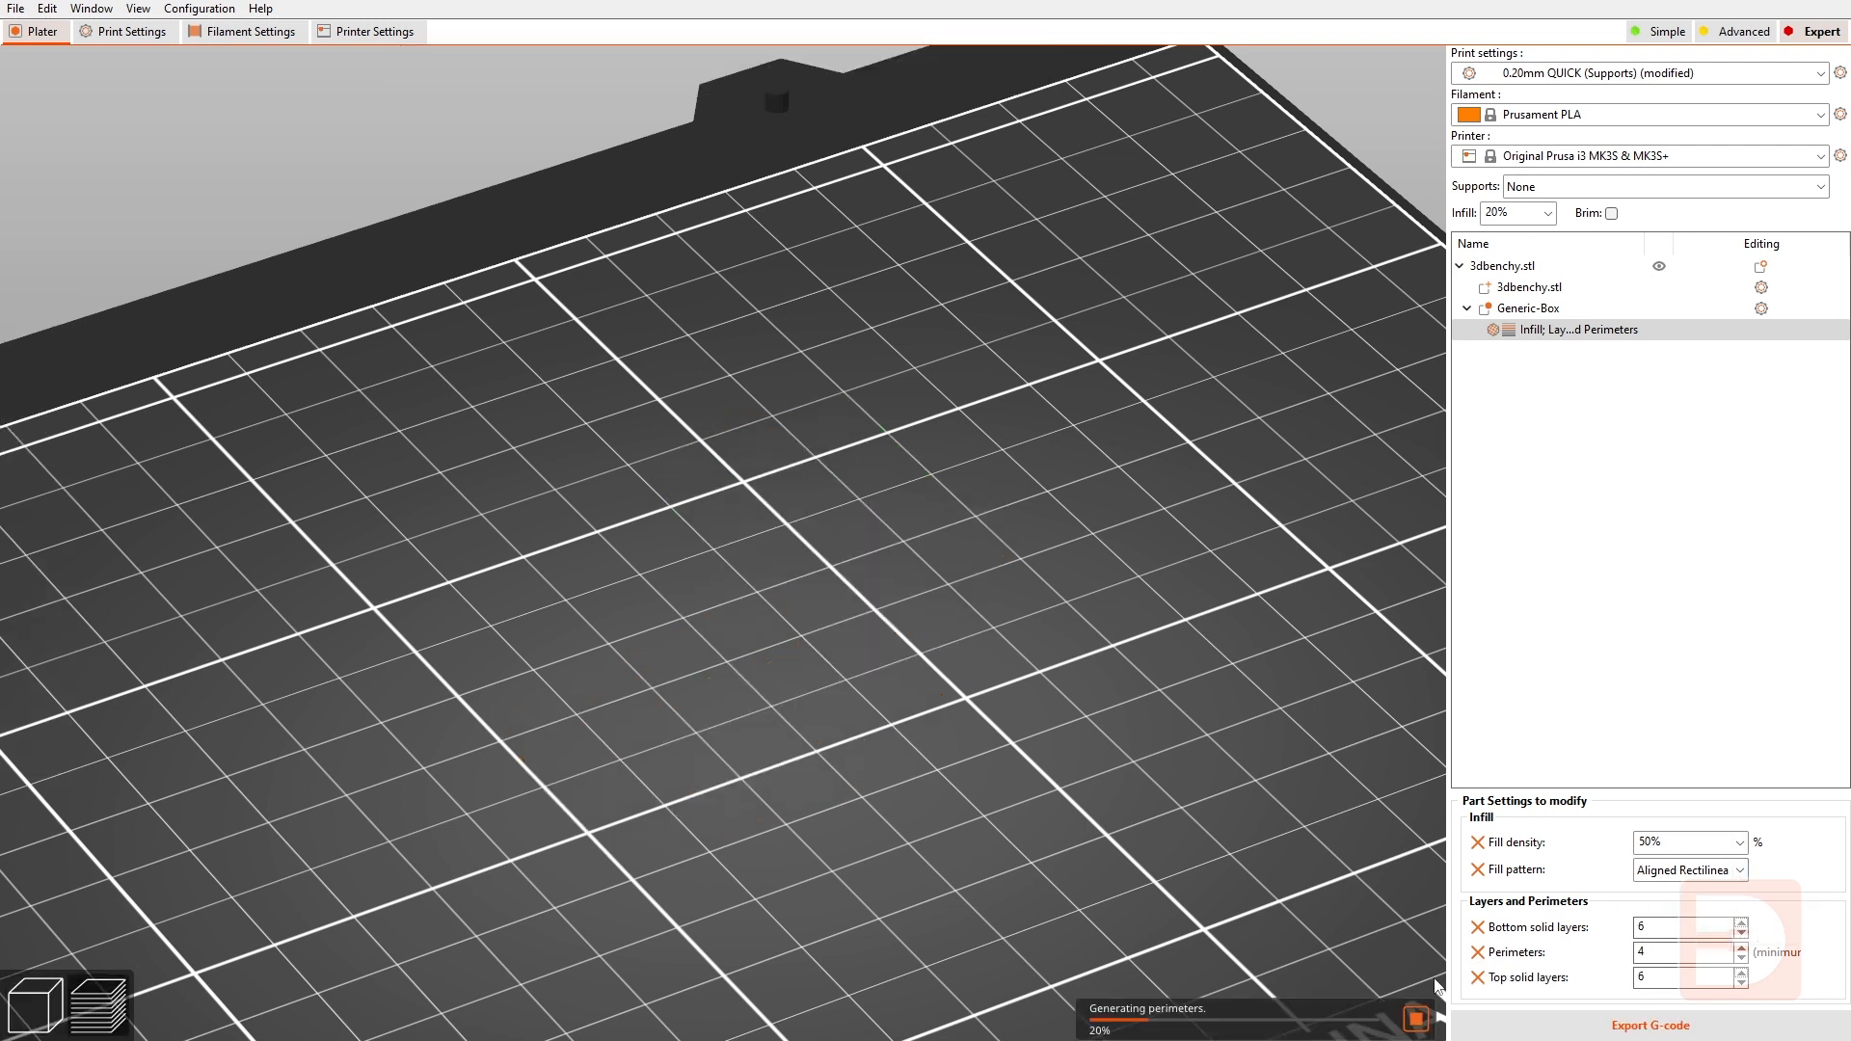
scroll(663, 483, up, 5)
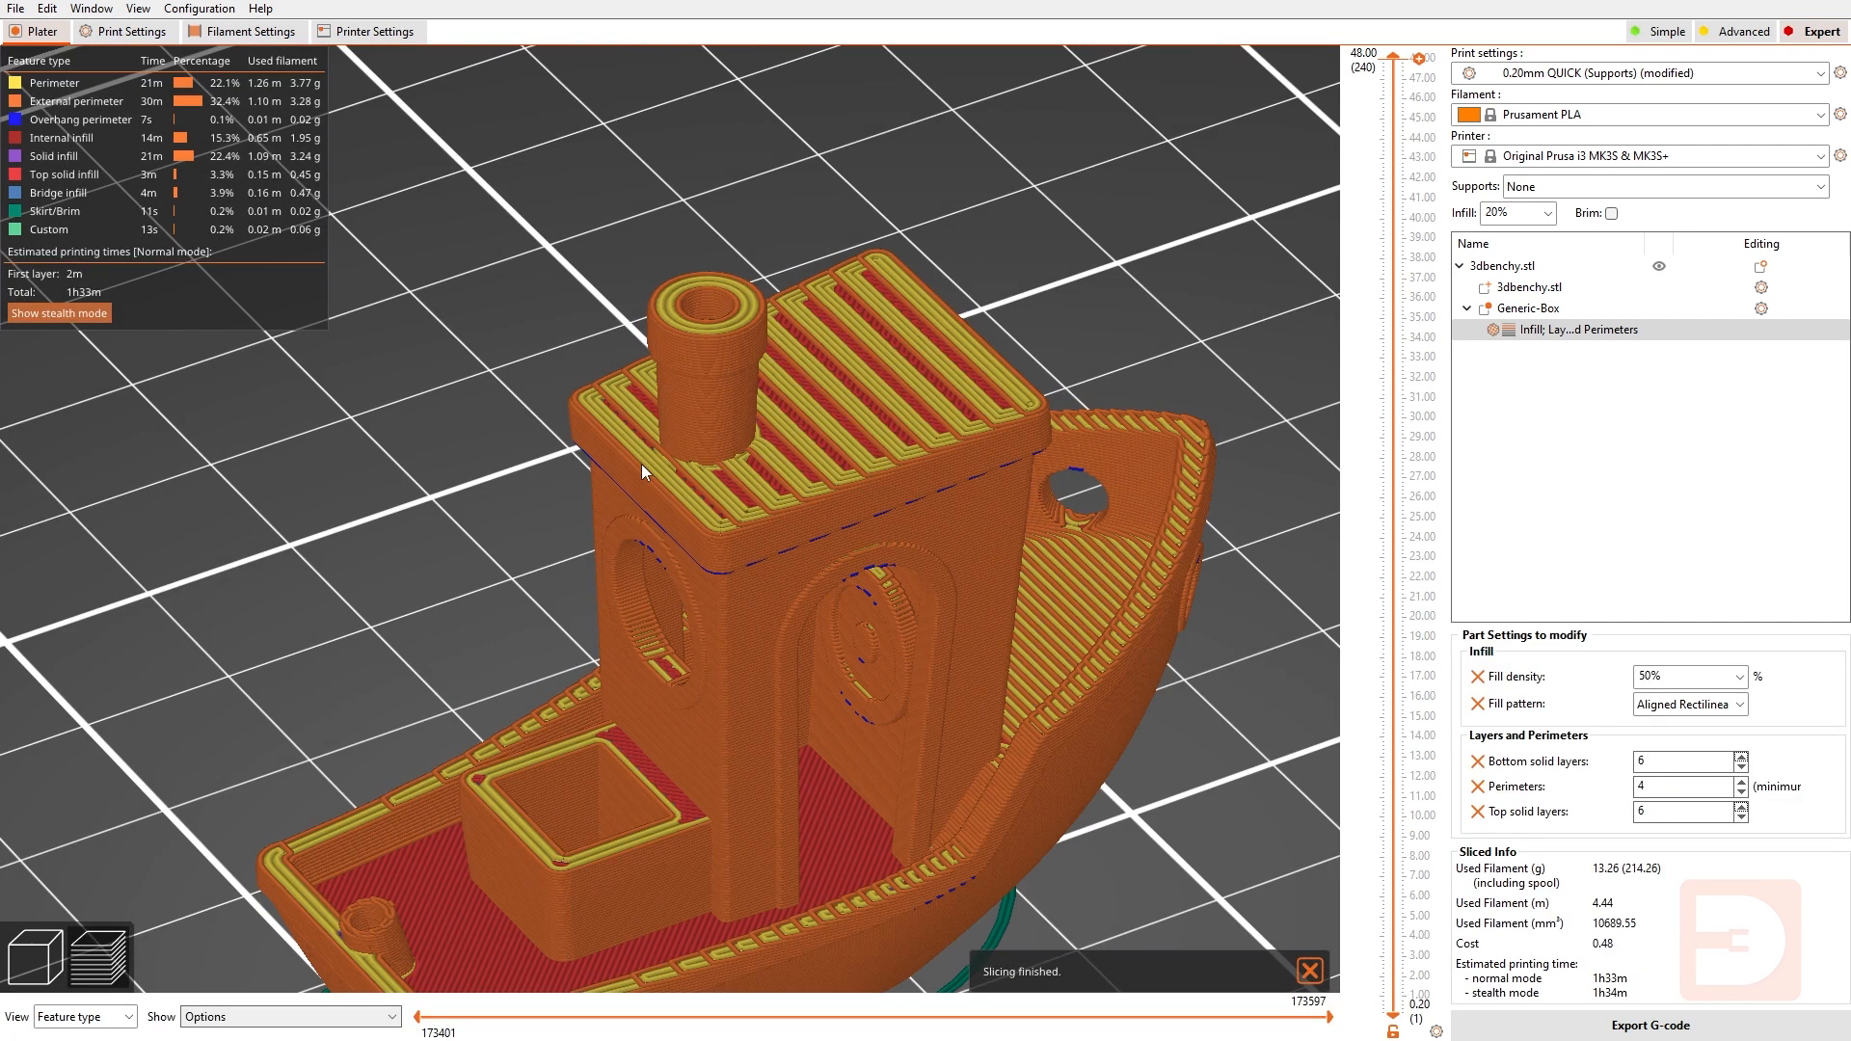
drag(1393, 56, 1391, 262)
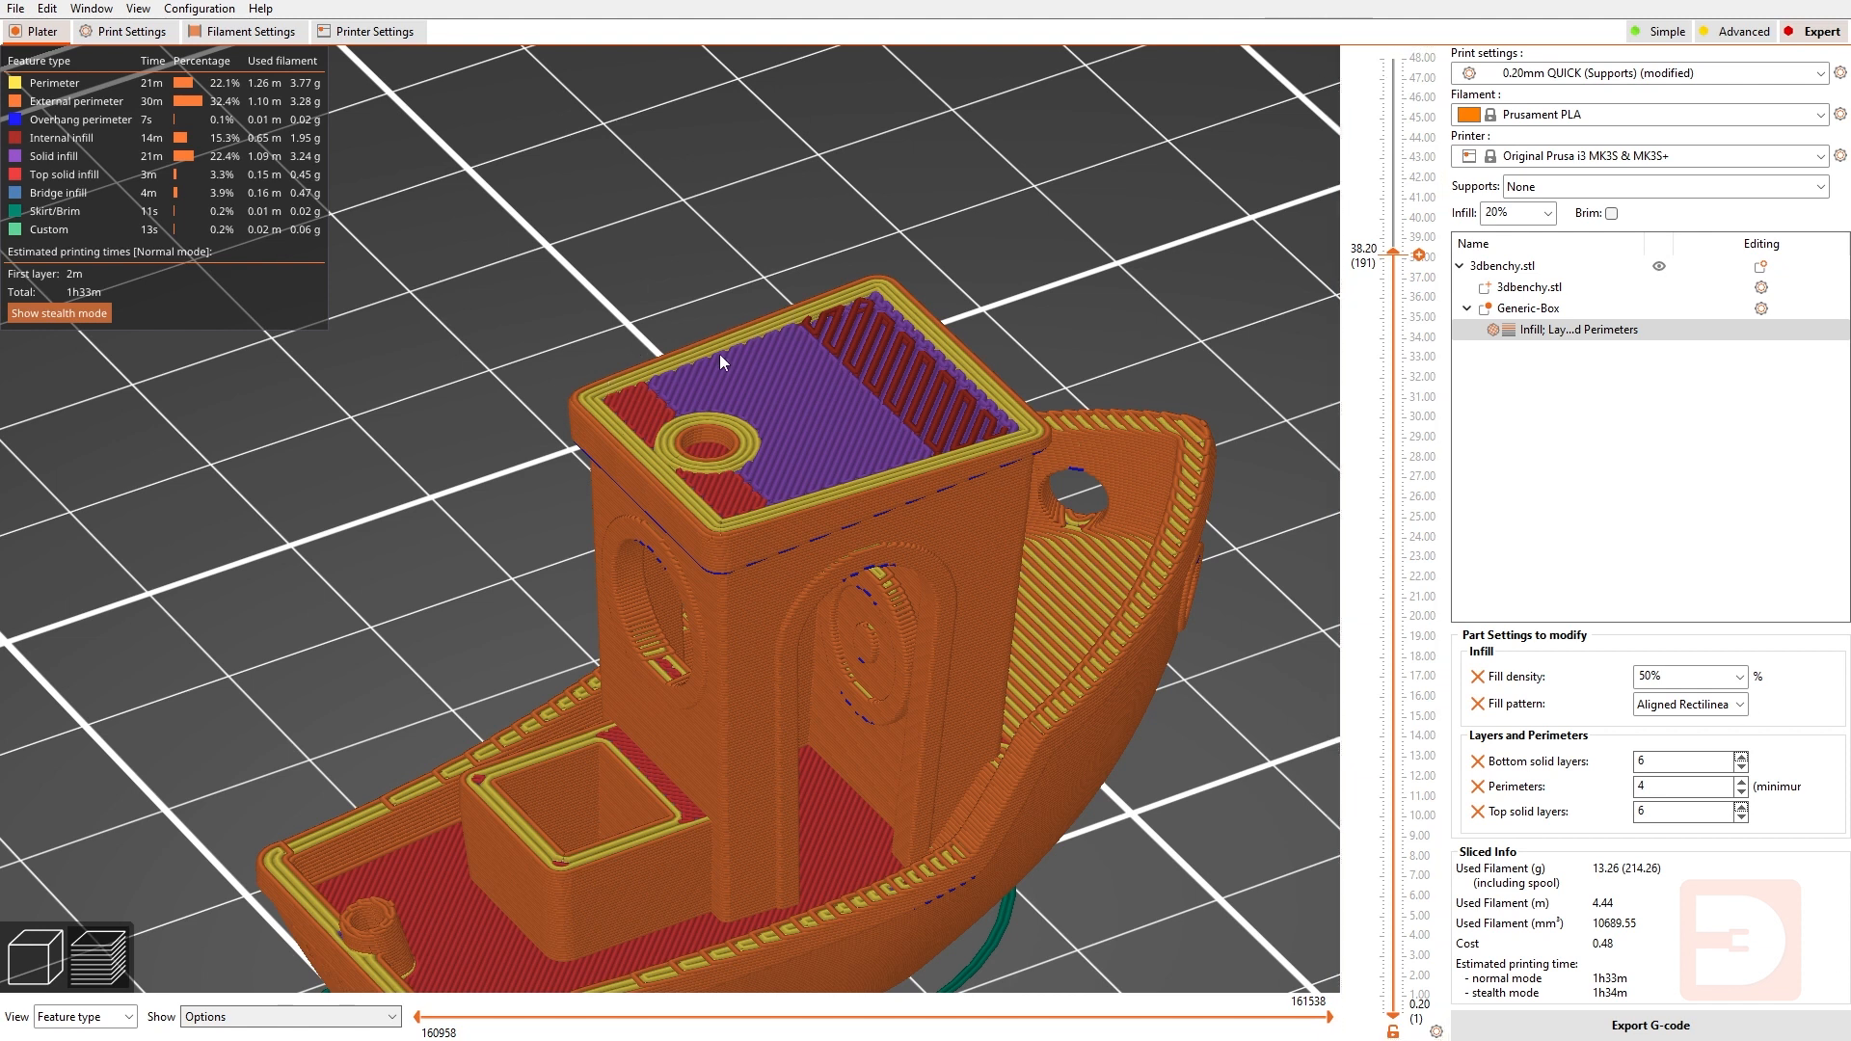
Show all layers of the sliced boat up to 48.00 mm and look over the finished cabin roof.
drag(1393, 253, 1388, 51)
drag(1210, 465, 1206, 459)
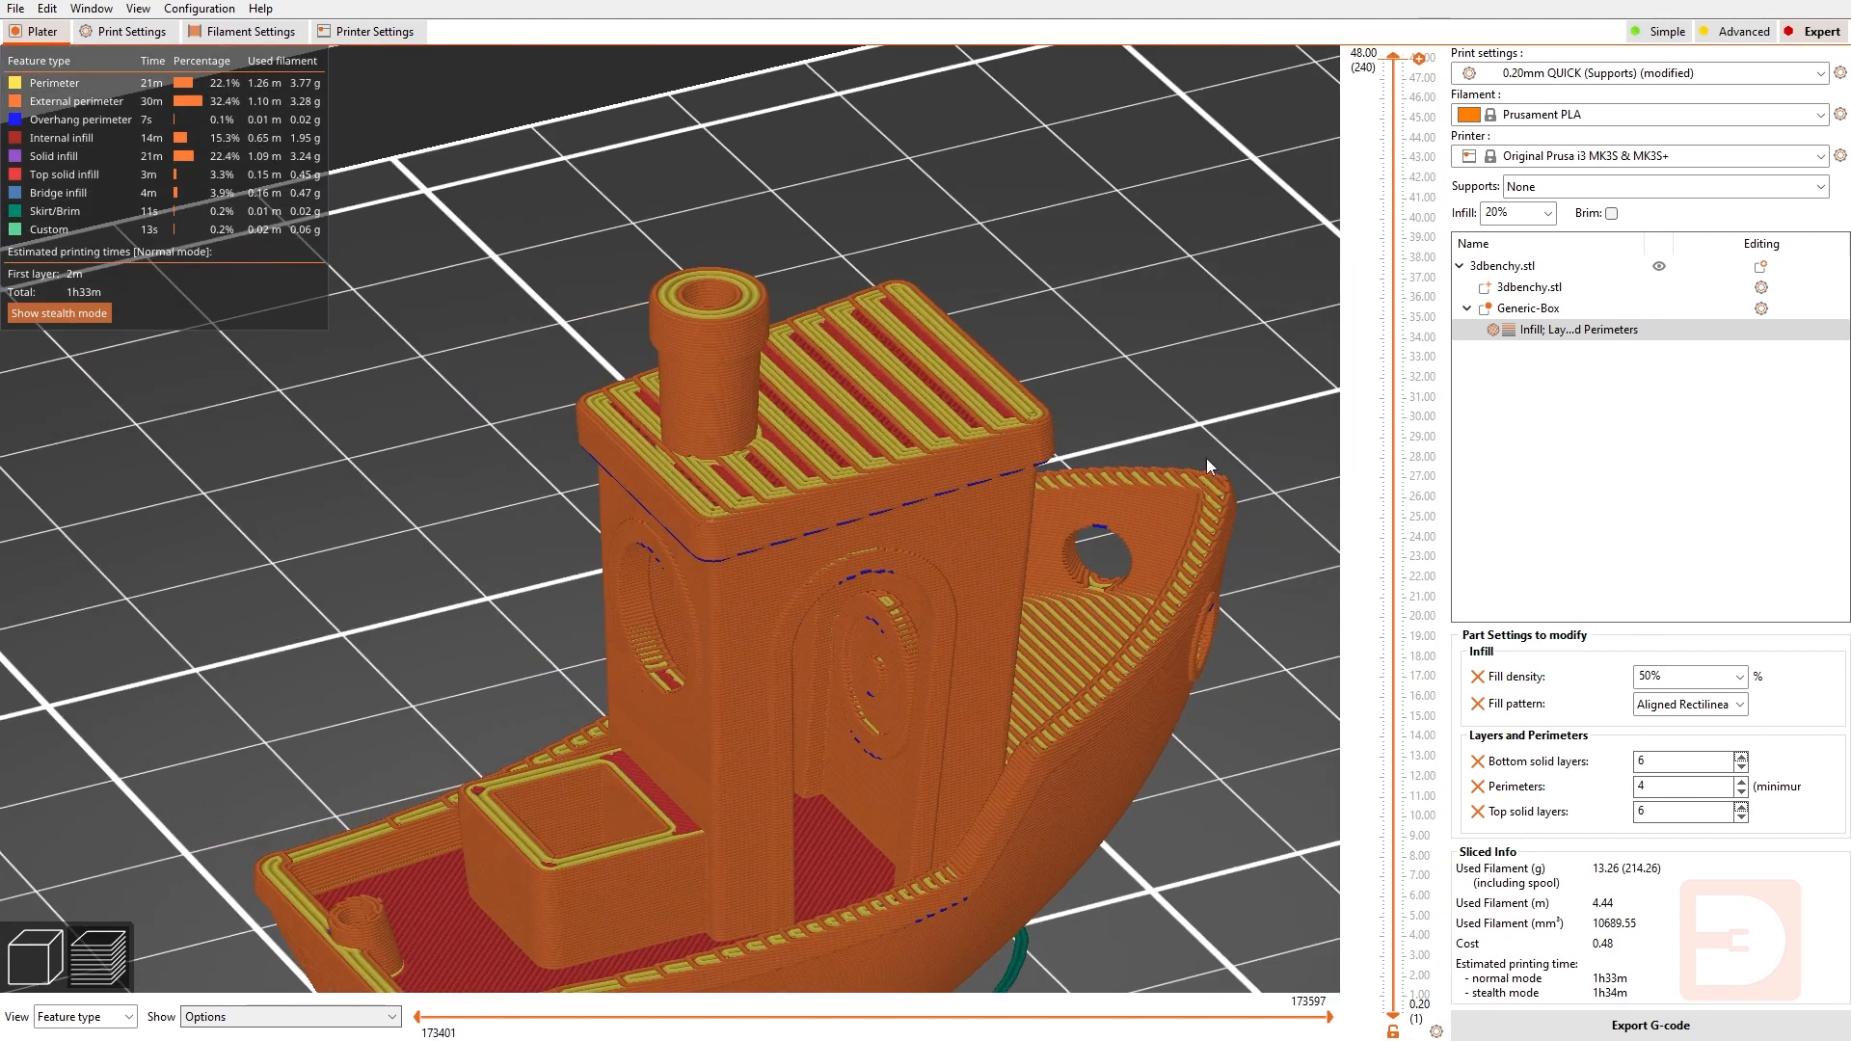
scroll(1184, 496, up, 7)
scroll(1184, 496, down, 13)
scroll(1184, 495, down, 5)
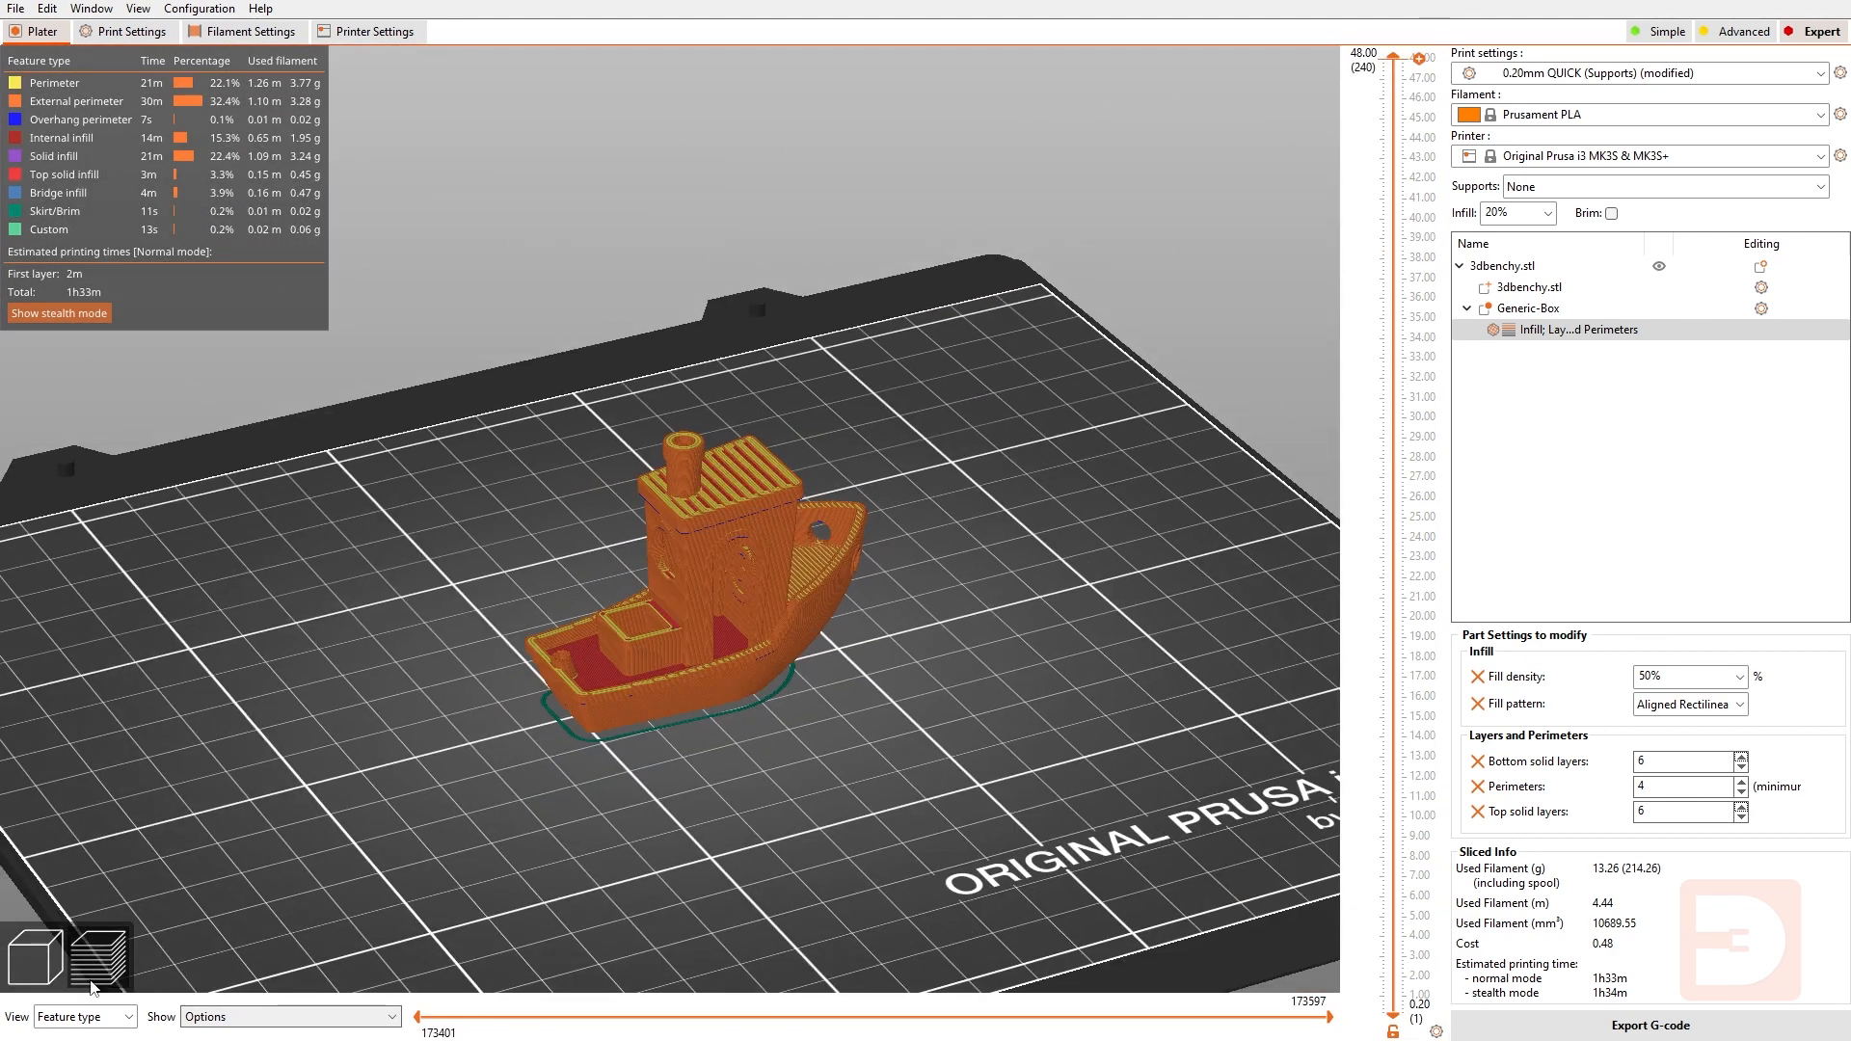
Return to the 3D editor, add a cylinder modifier to the boat and place it over the stern at about X -25.46, Y 4.86 mm.
click(35, 959)
right_click(768, 652)
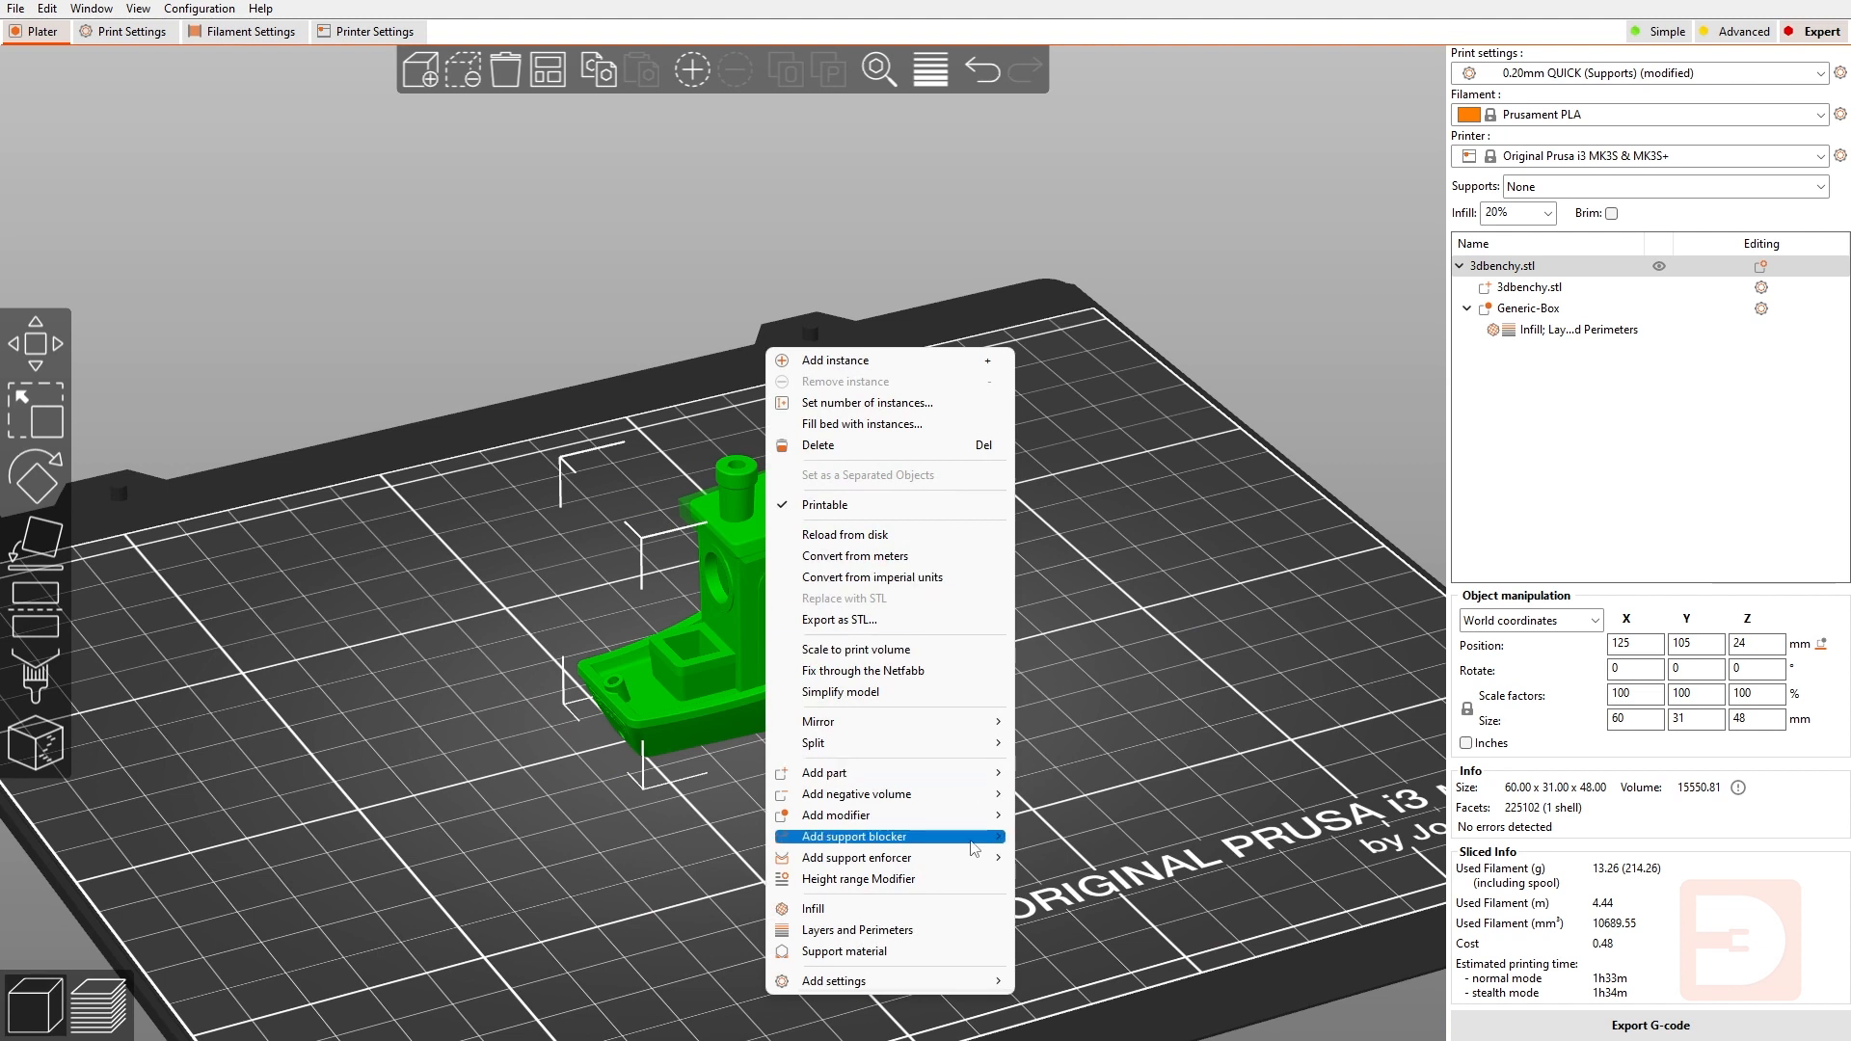
mouse_move(969, 818)
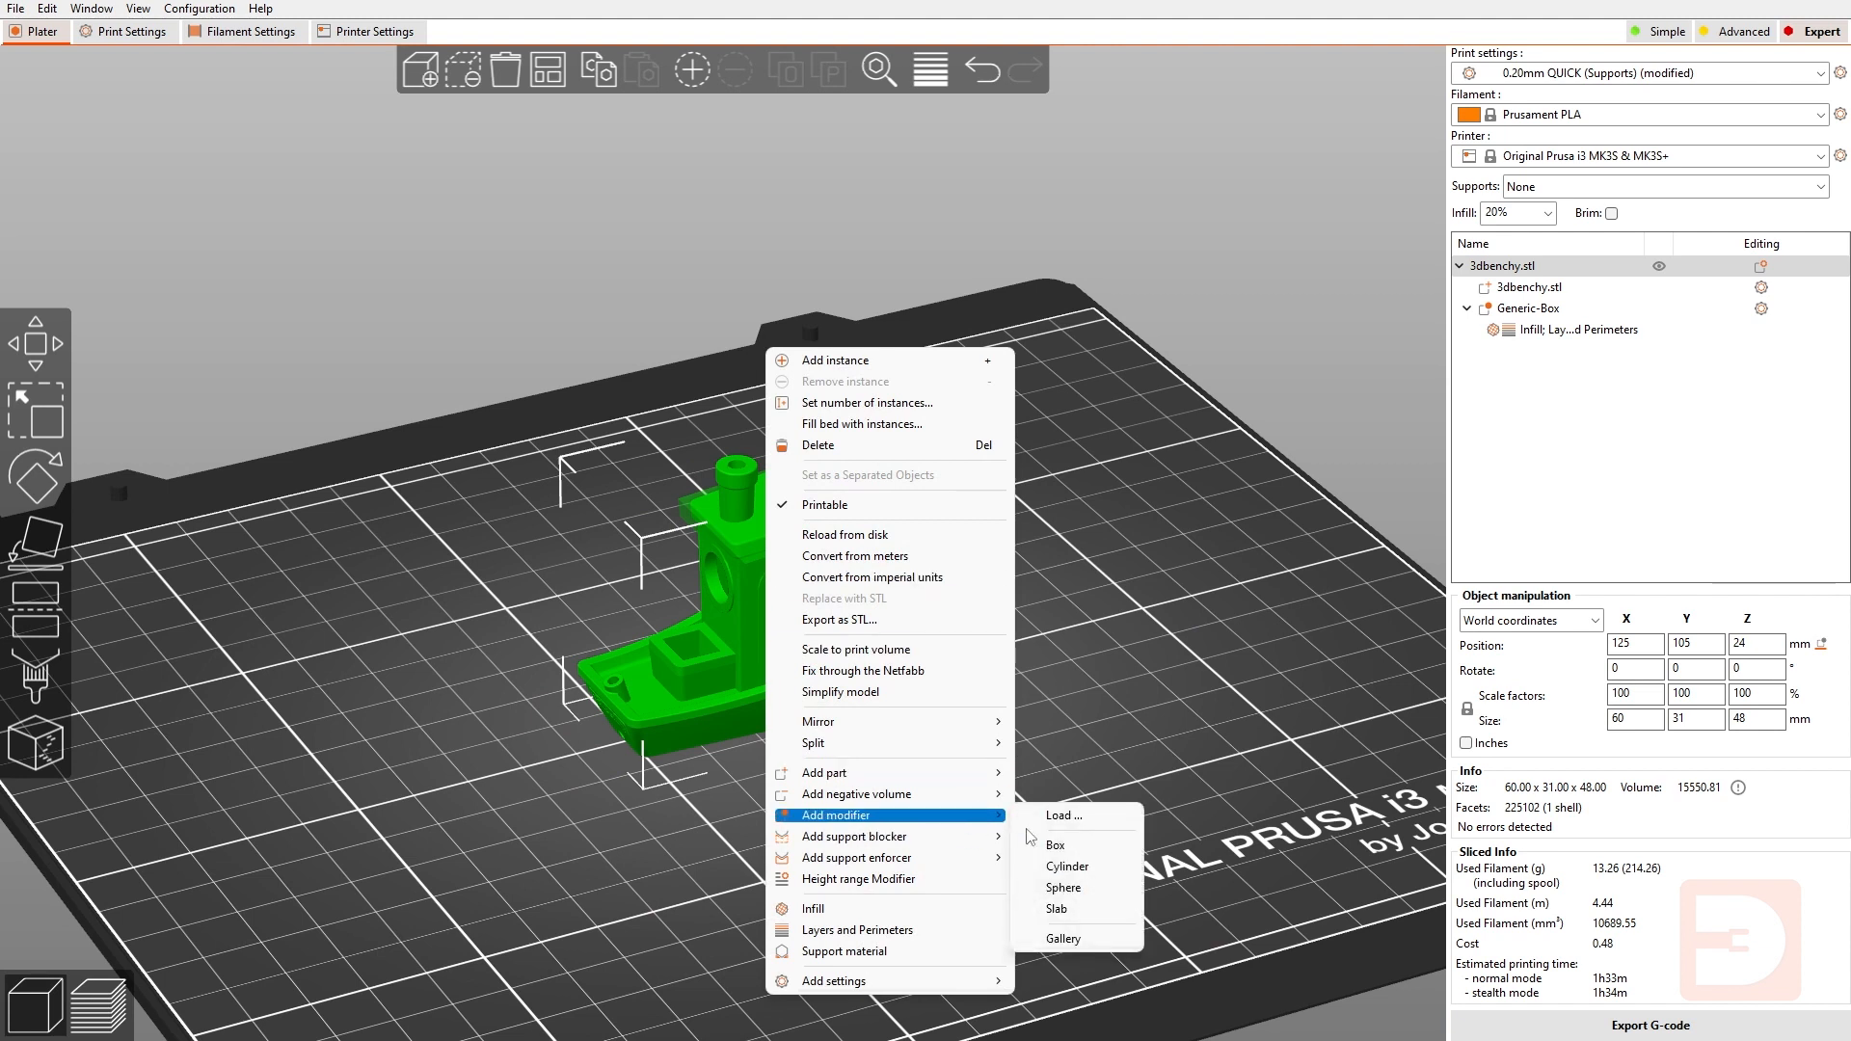
click(1090, 871)
drag(1032, 591, 652, 672)
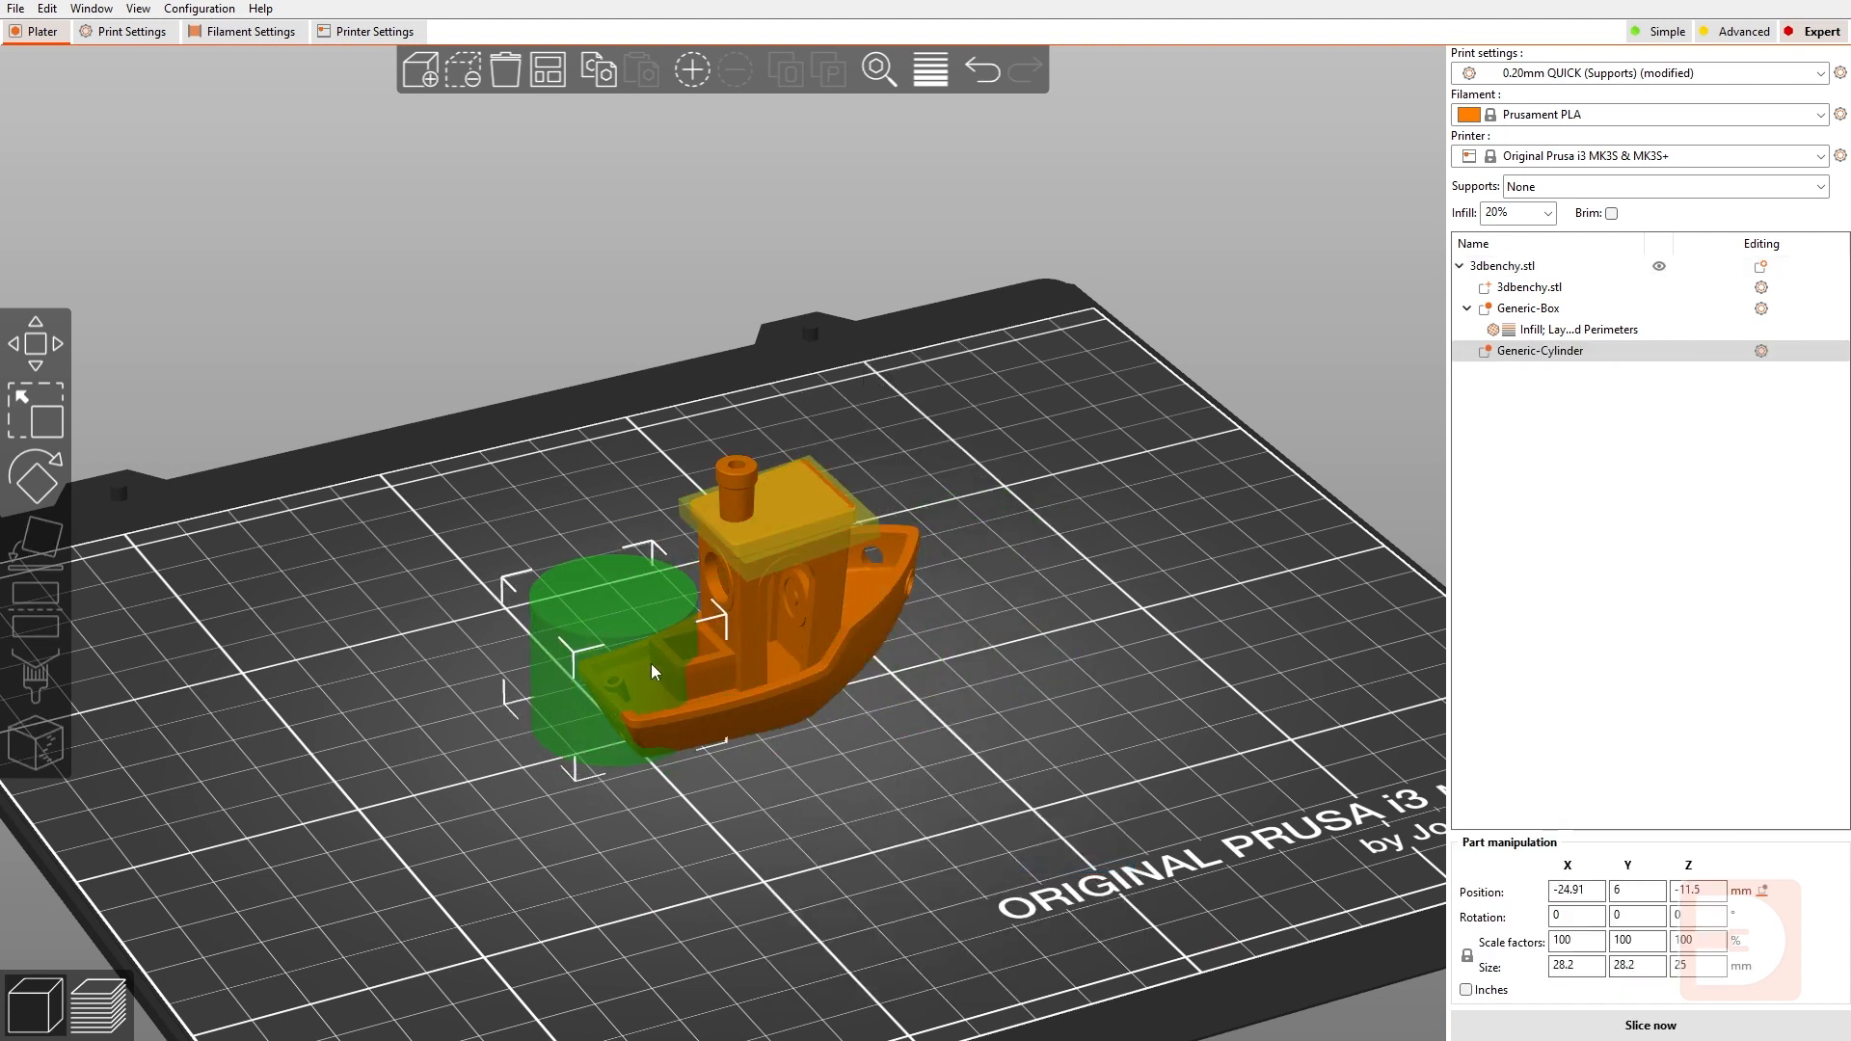
Add a sphere modifier to the boat and place it over the bow at about X 28.8, Y 2.12 mm.
right_click(728, 601)
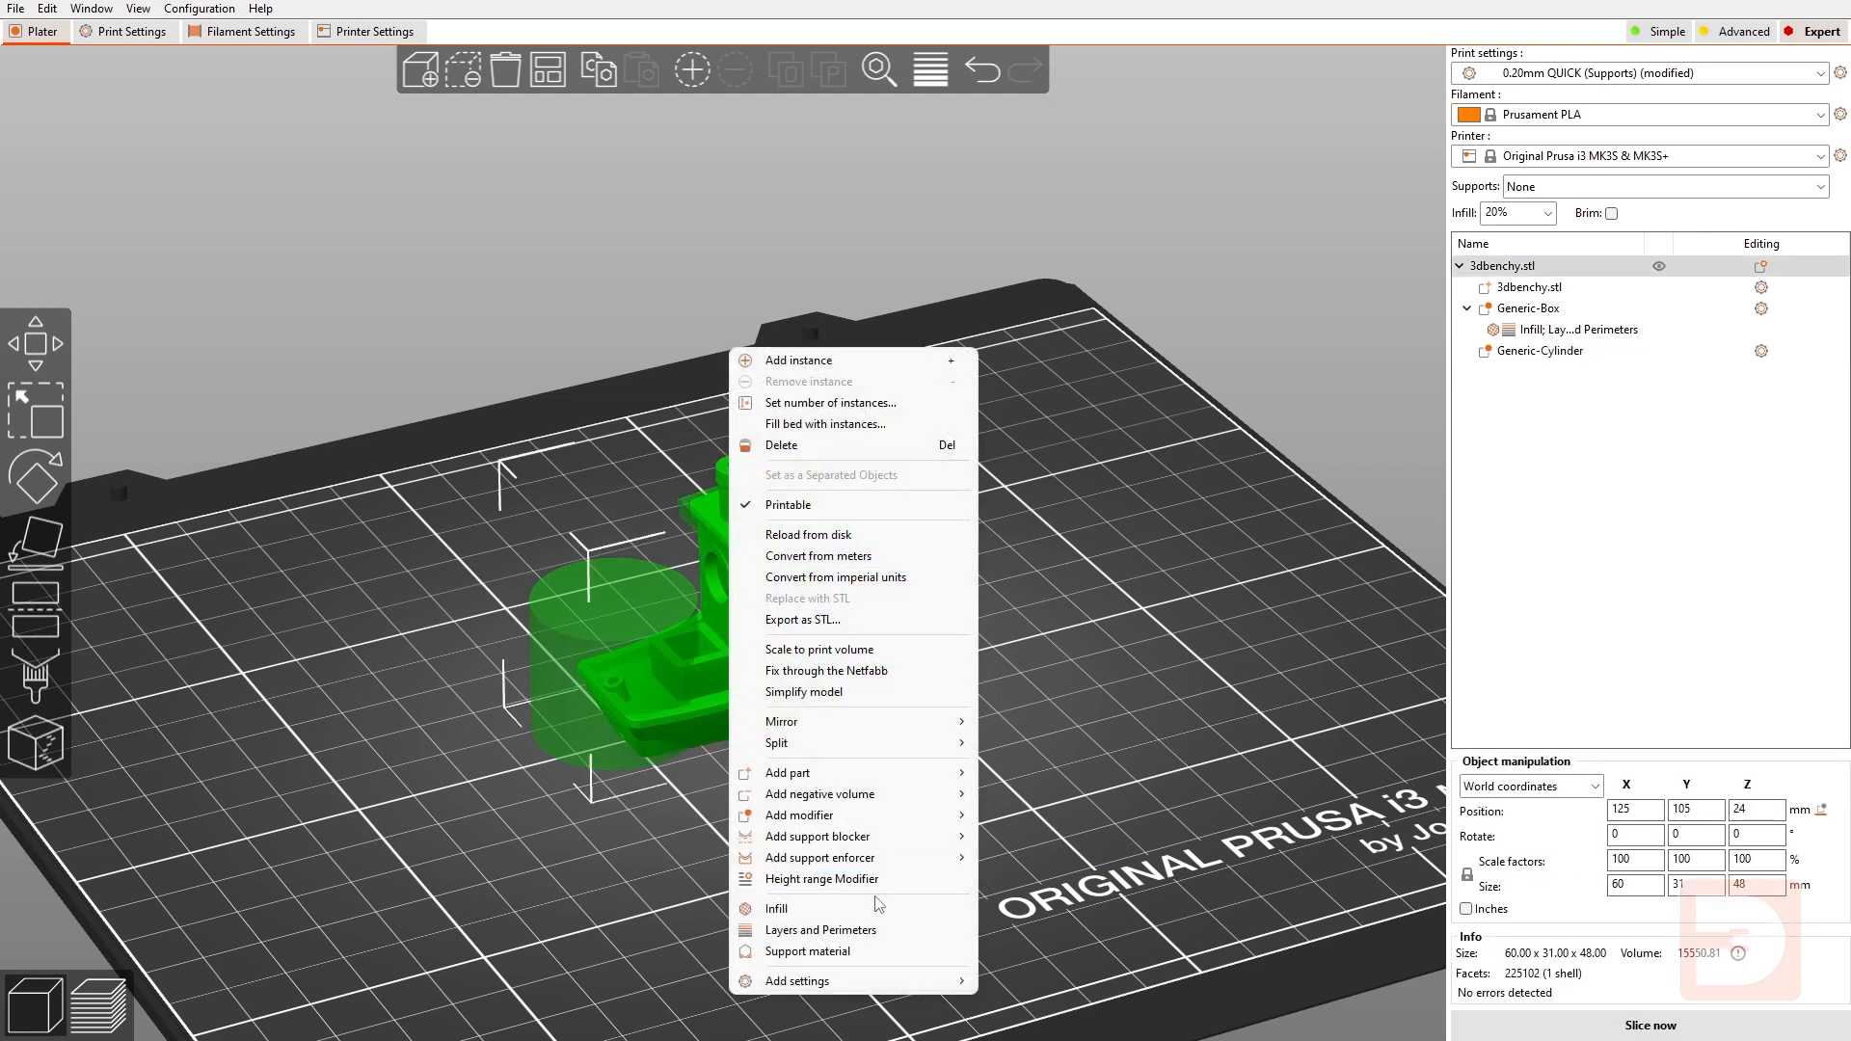
mouse_move(877, 817)
click(1046, 888)
drag(1033, 628, 929, 617)
drag(1135, 639, 1116, 643)
Add infill settings to the sphere modifier with a fill density of 0%.
right_click(976, 600)
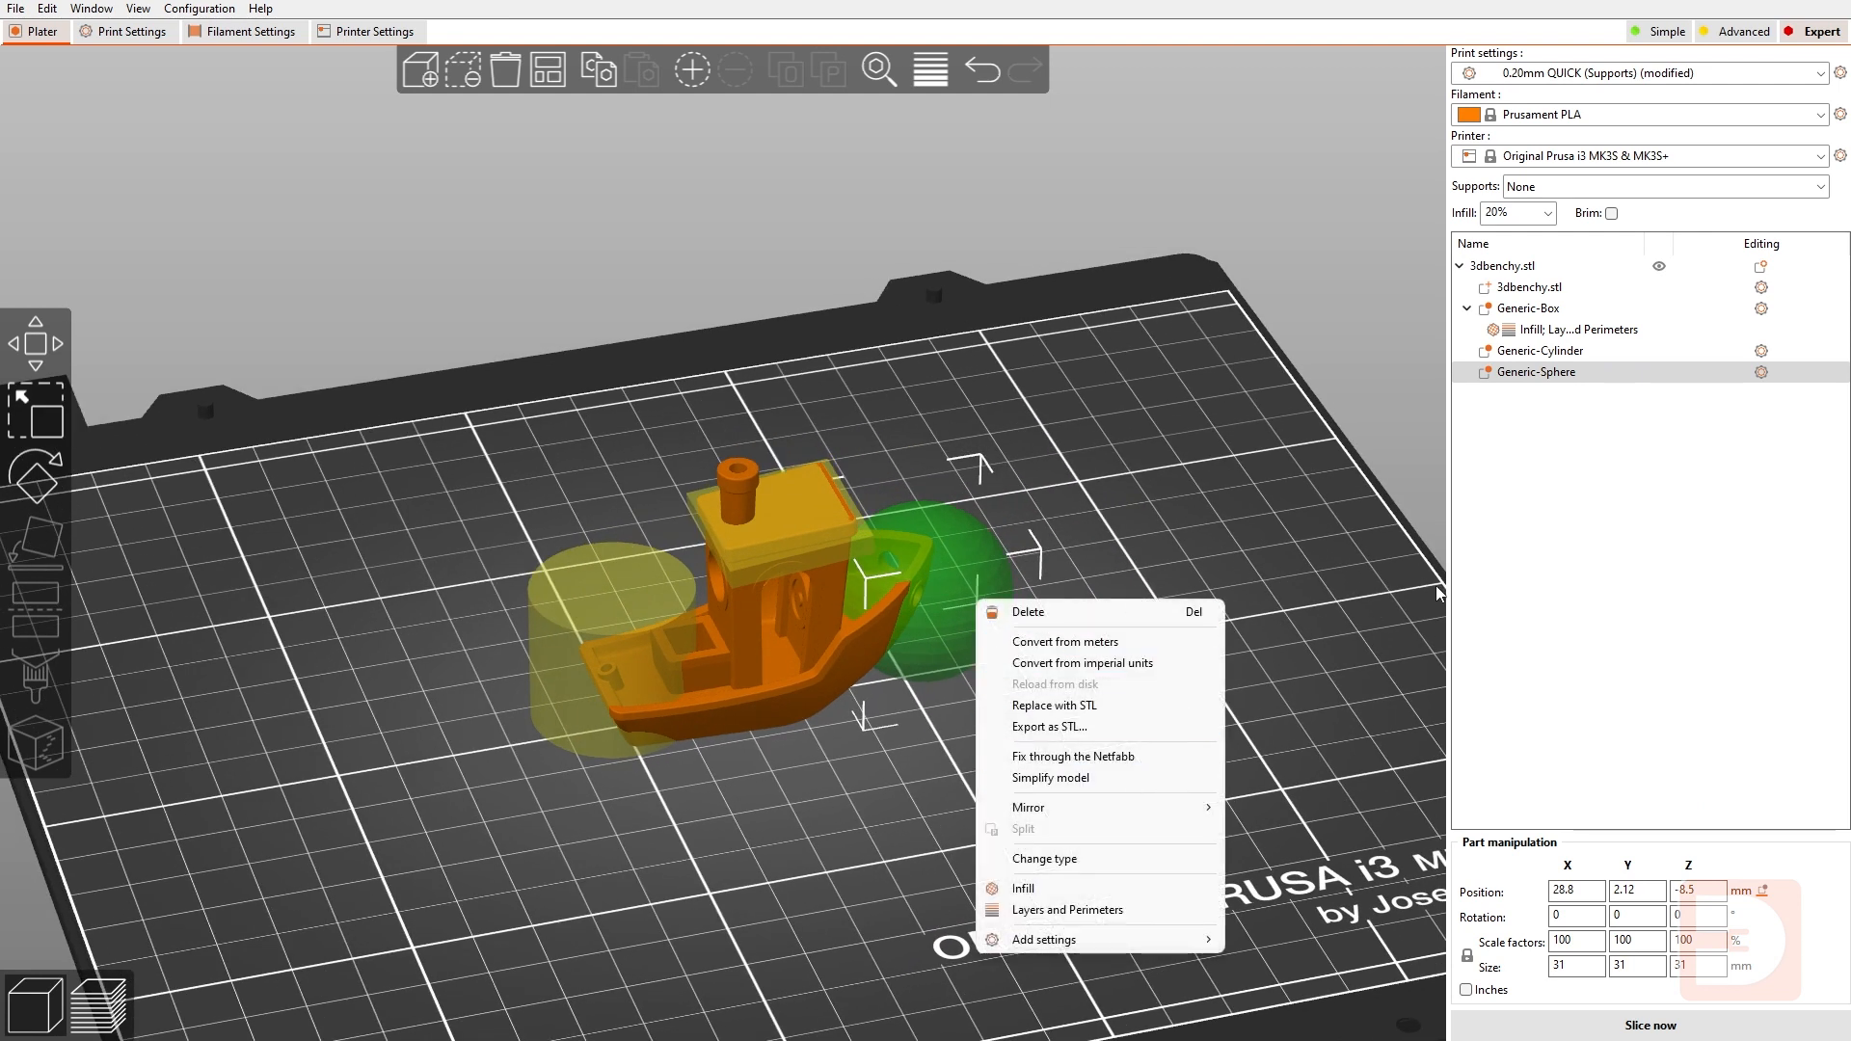
click(1557, 375)
right_click(1554, 374)
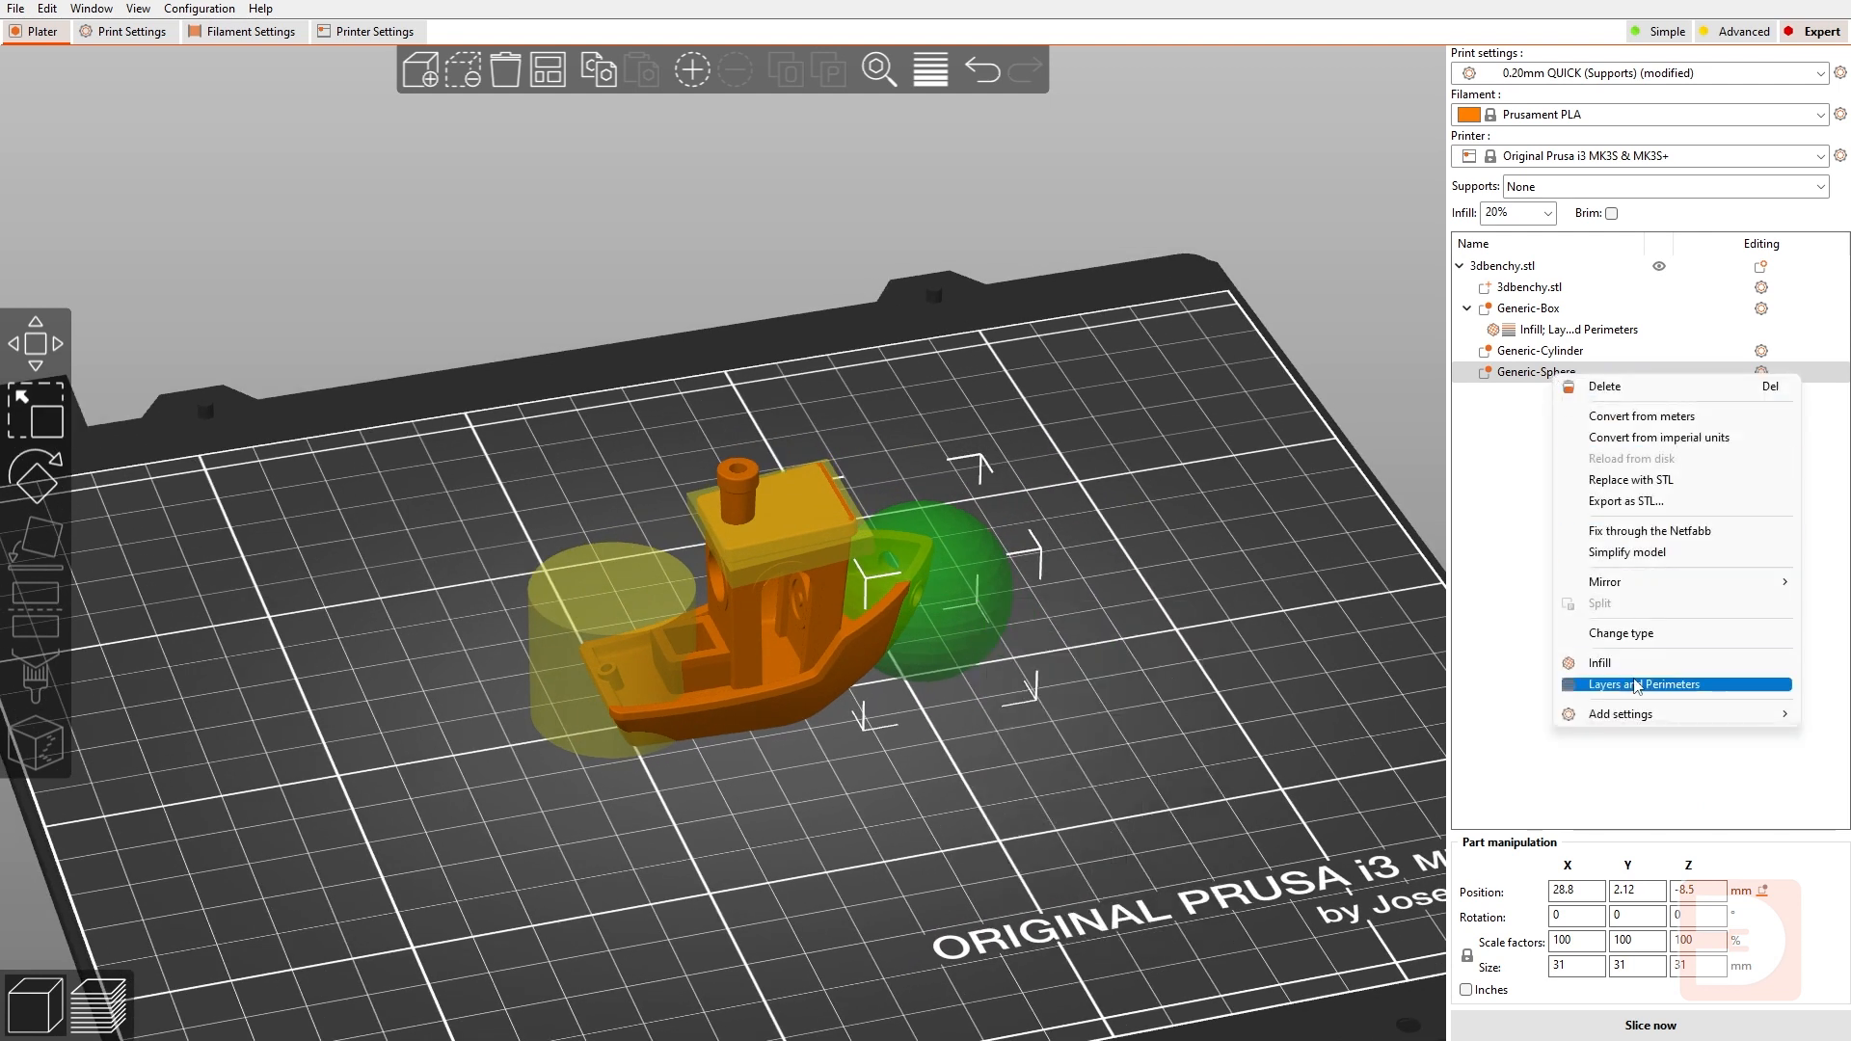
click(1634, 664)
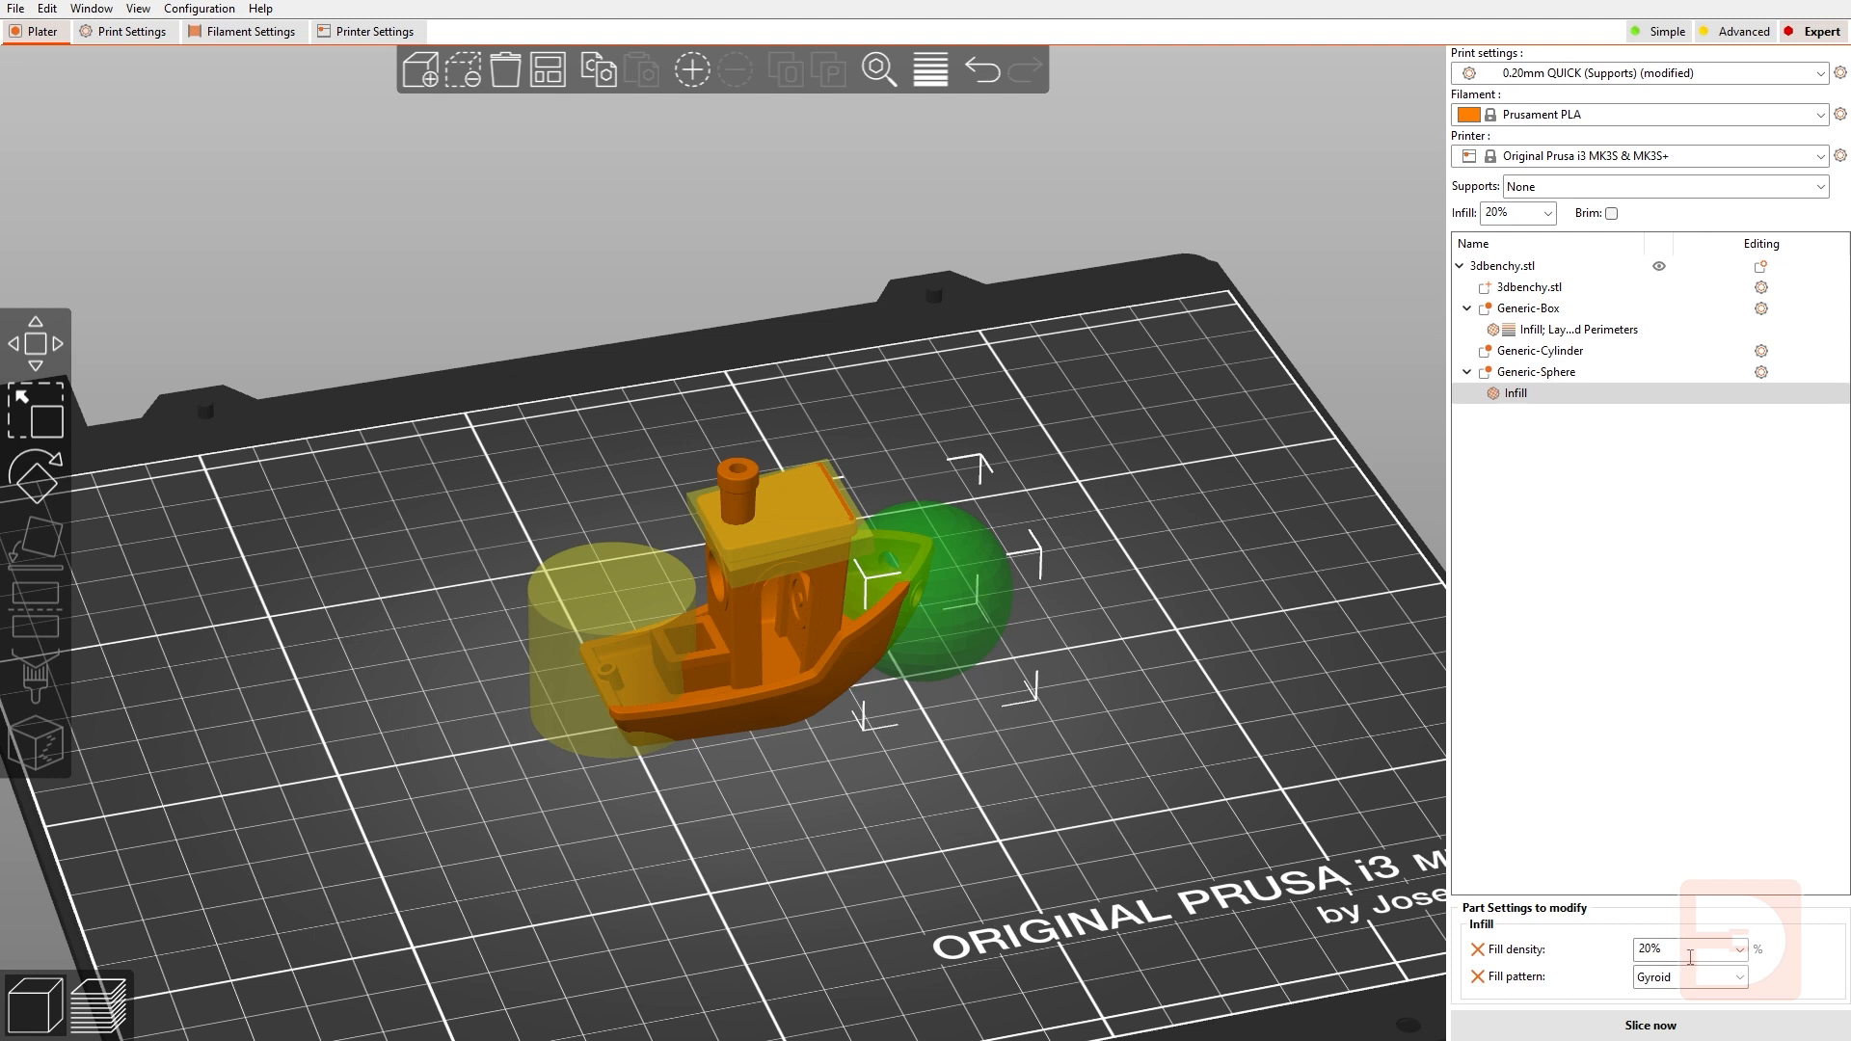
click(1741, 951)
click(1687, 691)
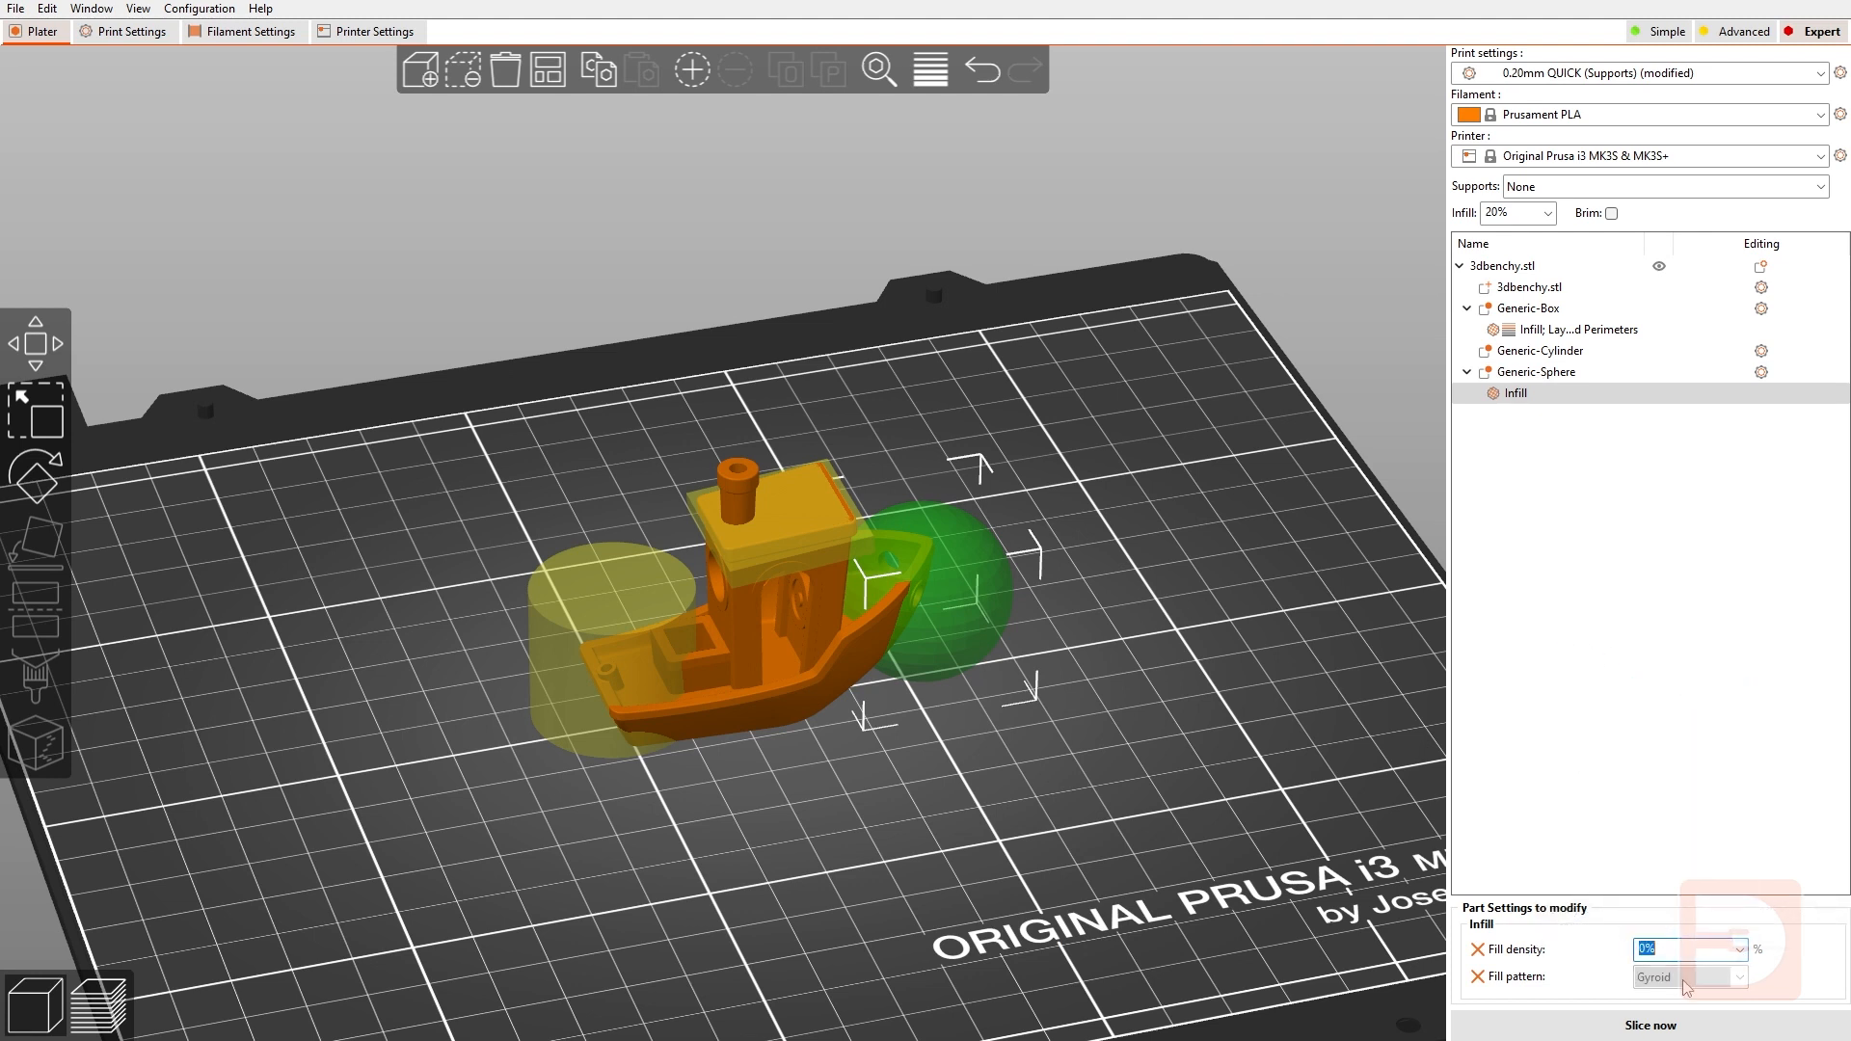
Add layers and perimeters settings to the cylinder modifier and set its perimeters to 20.
click(576, 575)
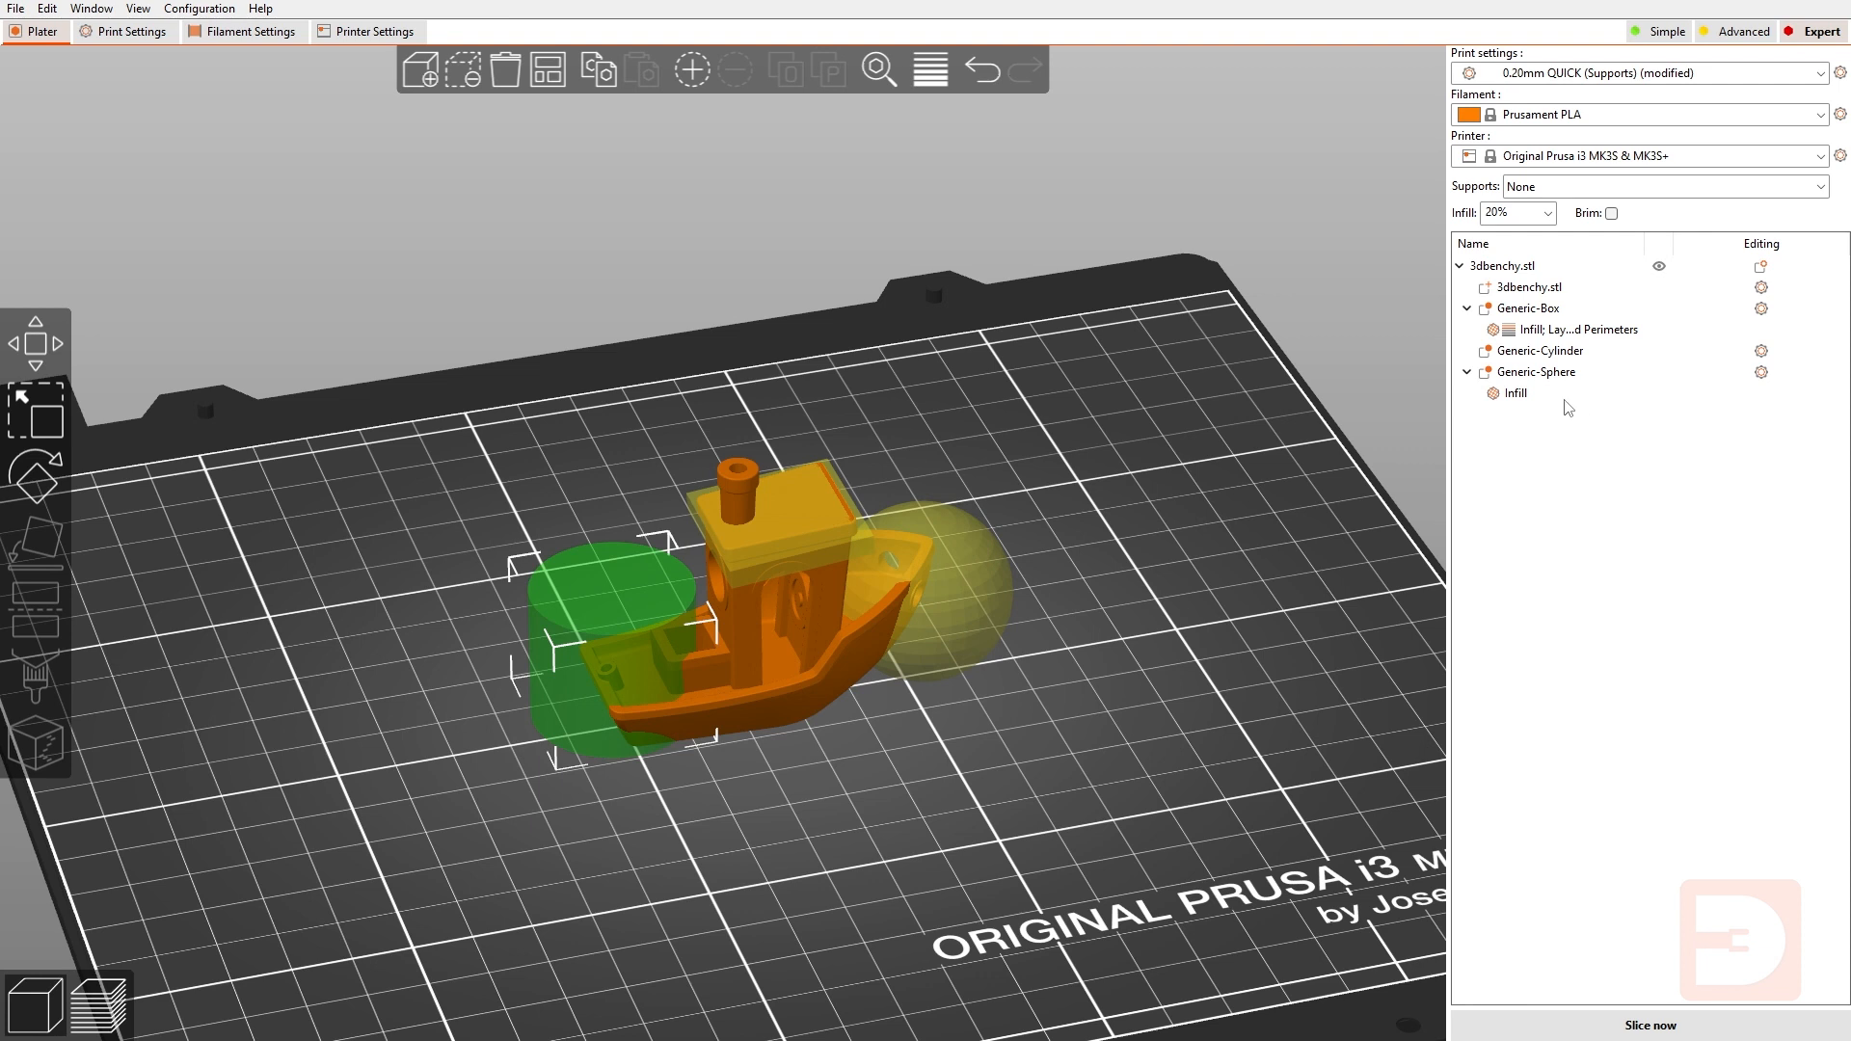
right_click(1539, 351)
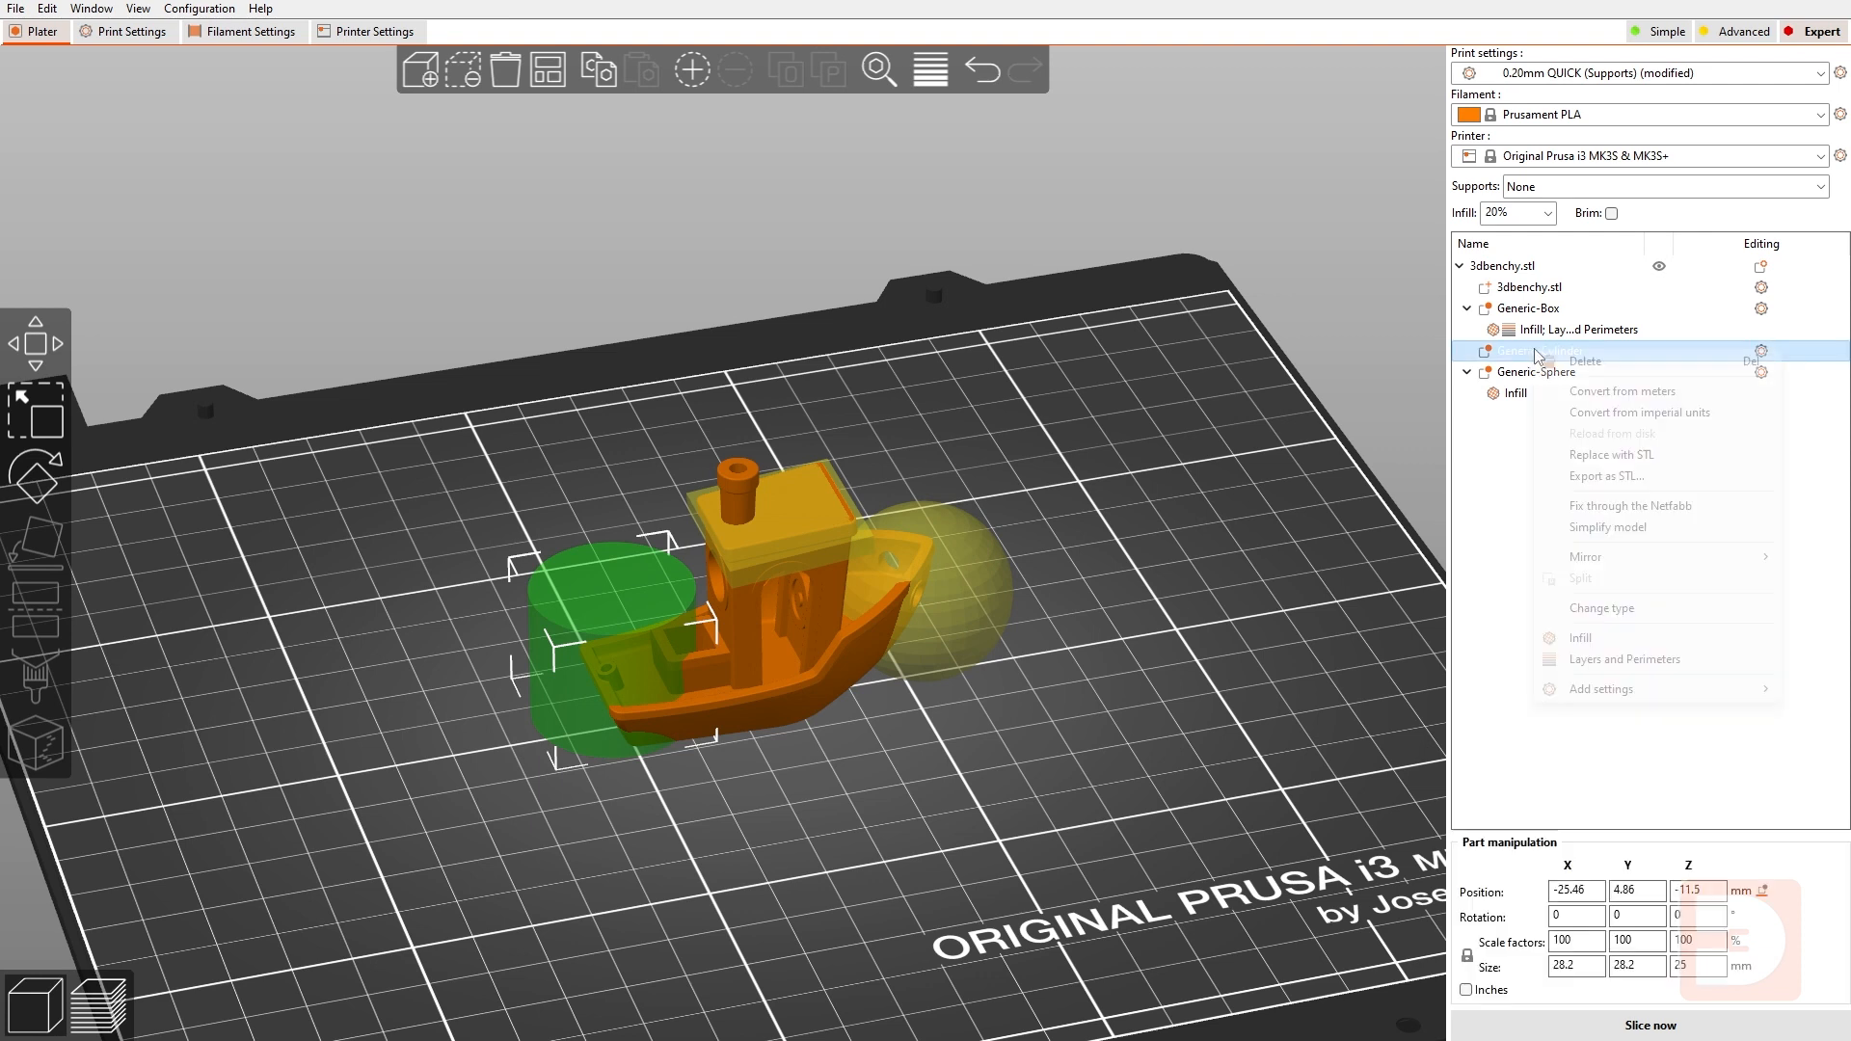
click(1627, 660)
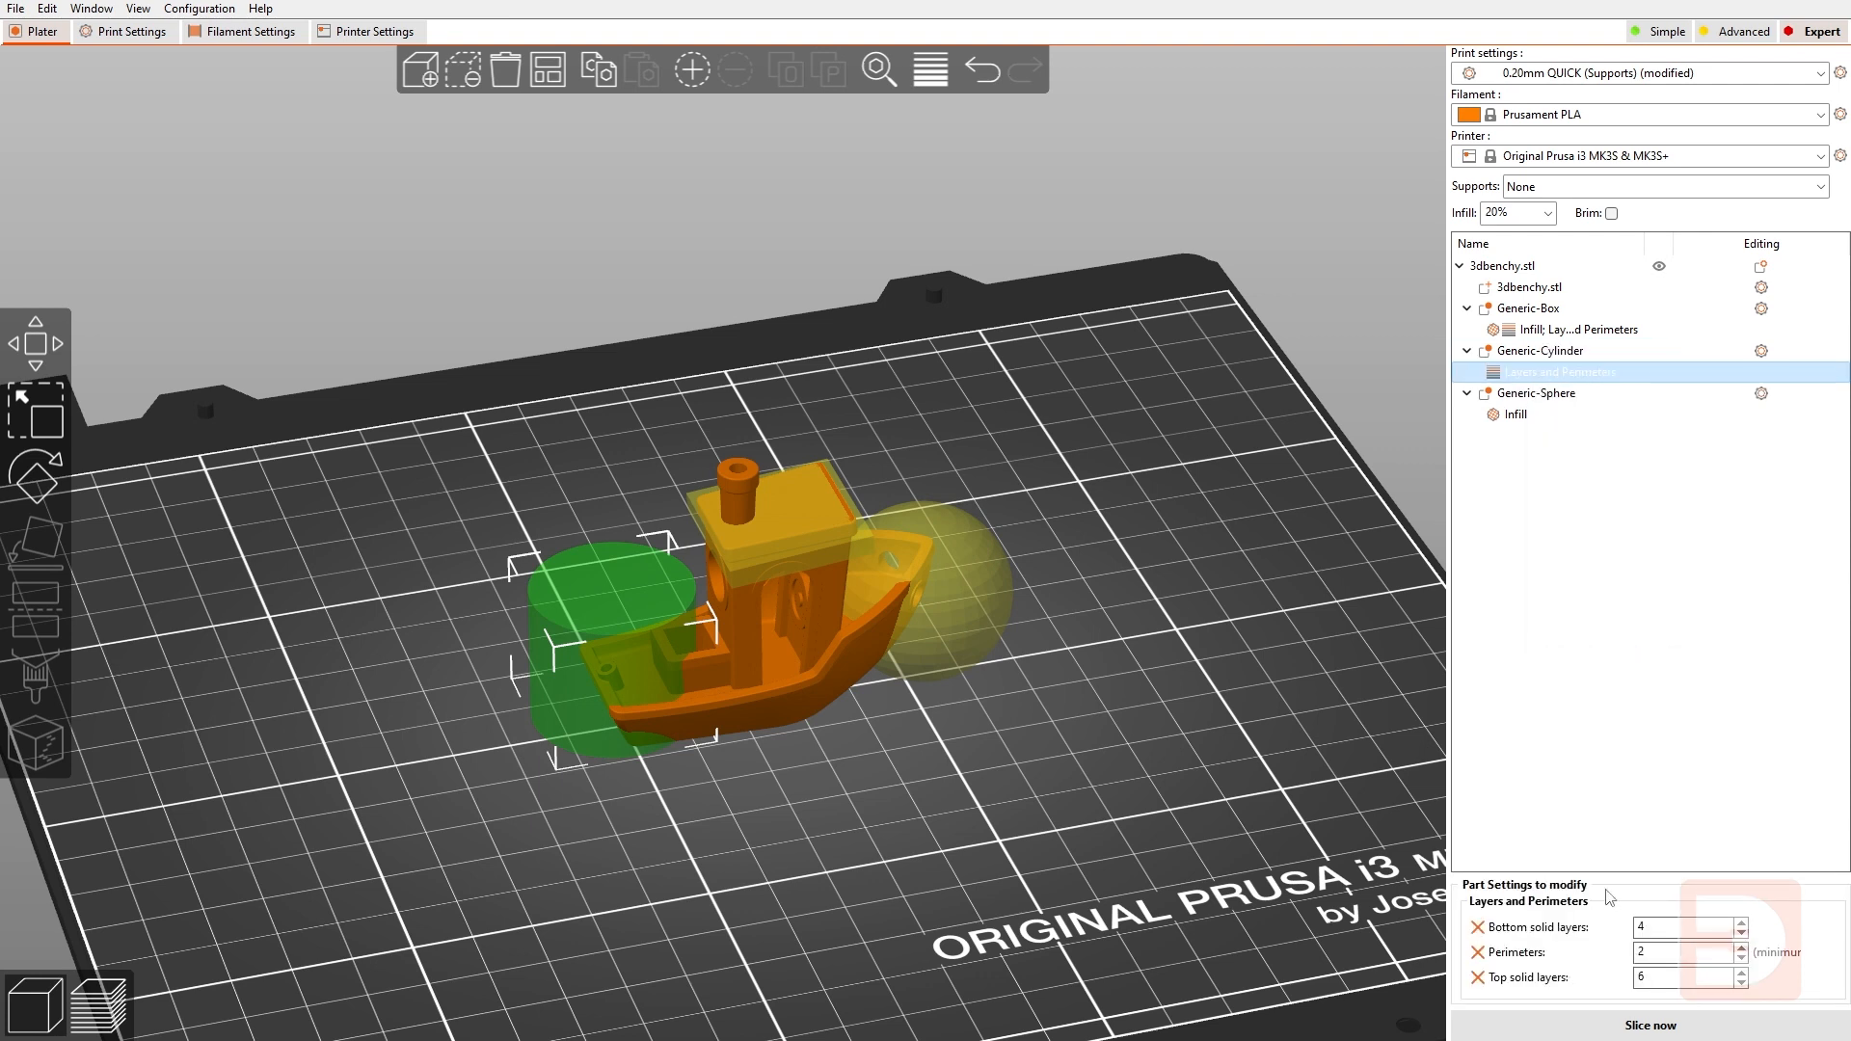
click(1652, 952)
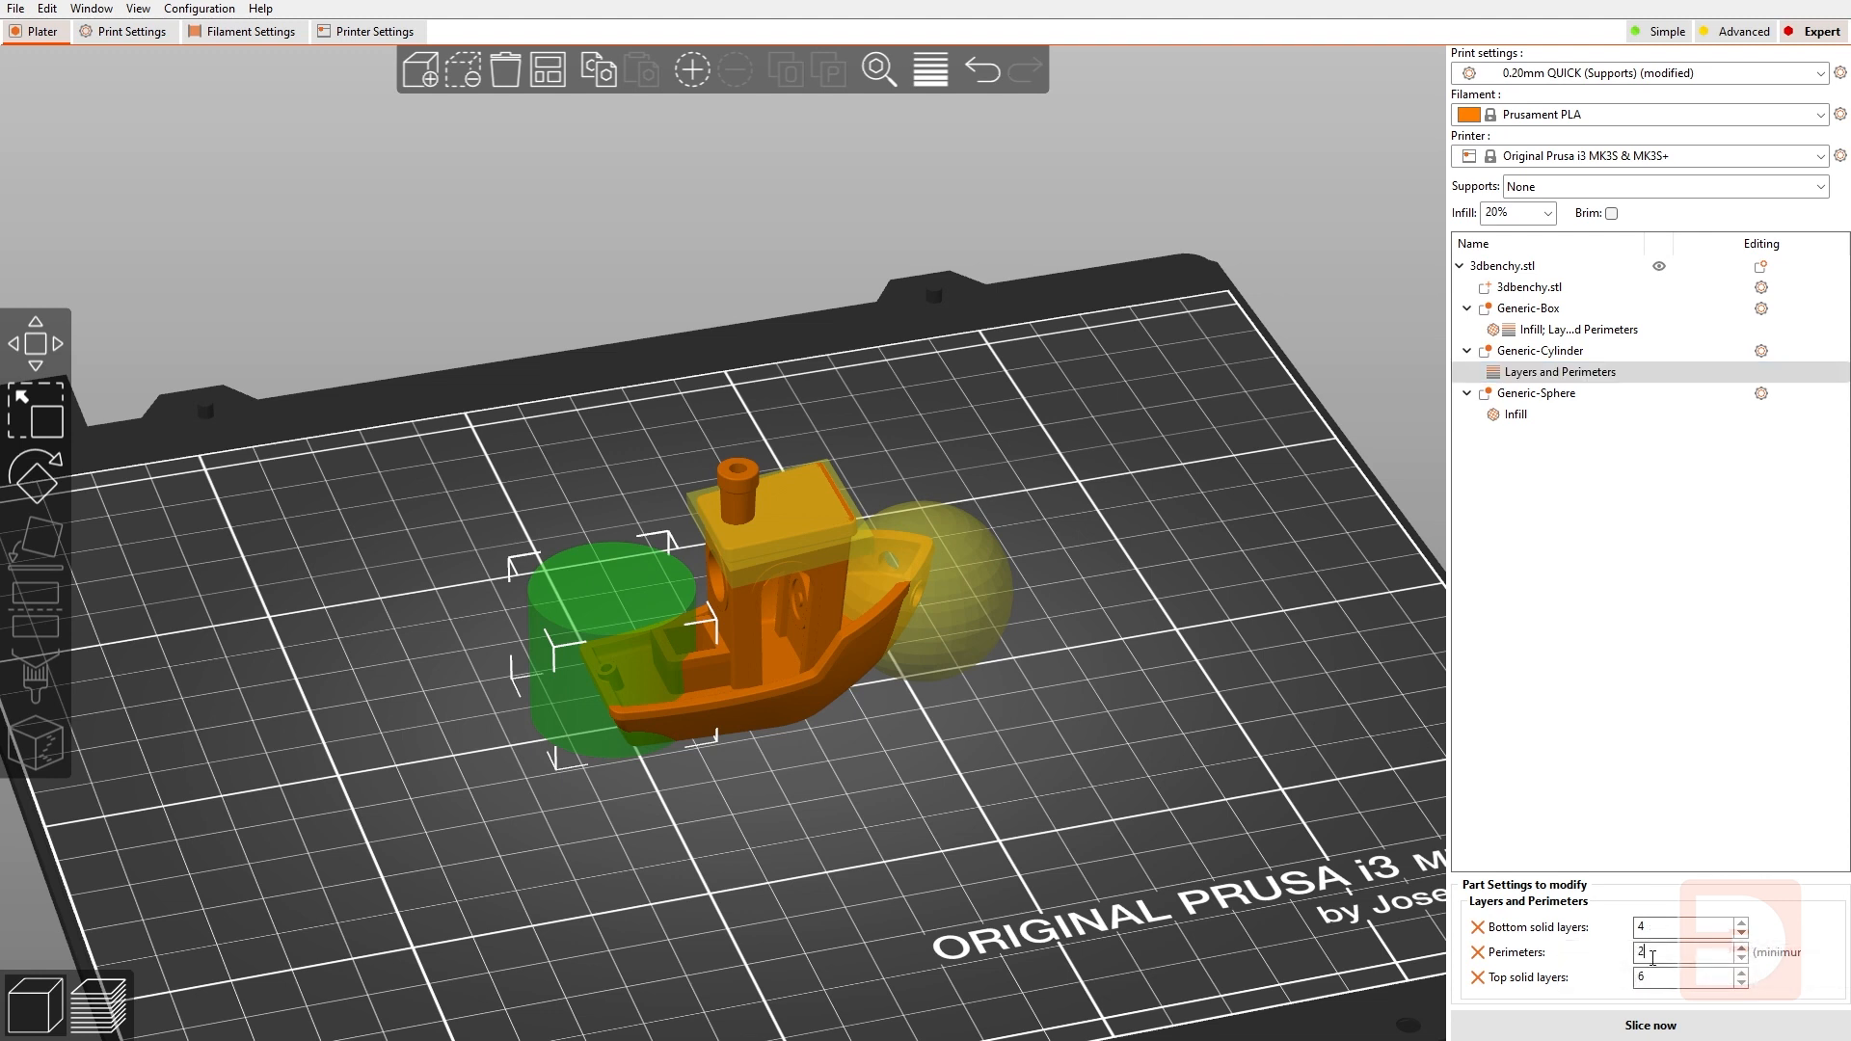
text(20)
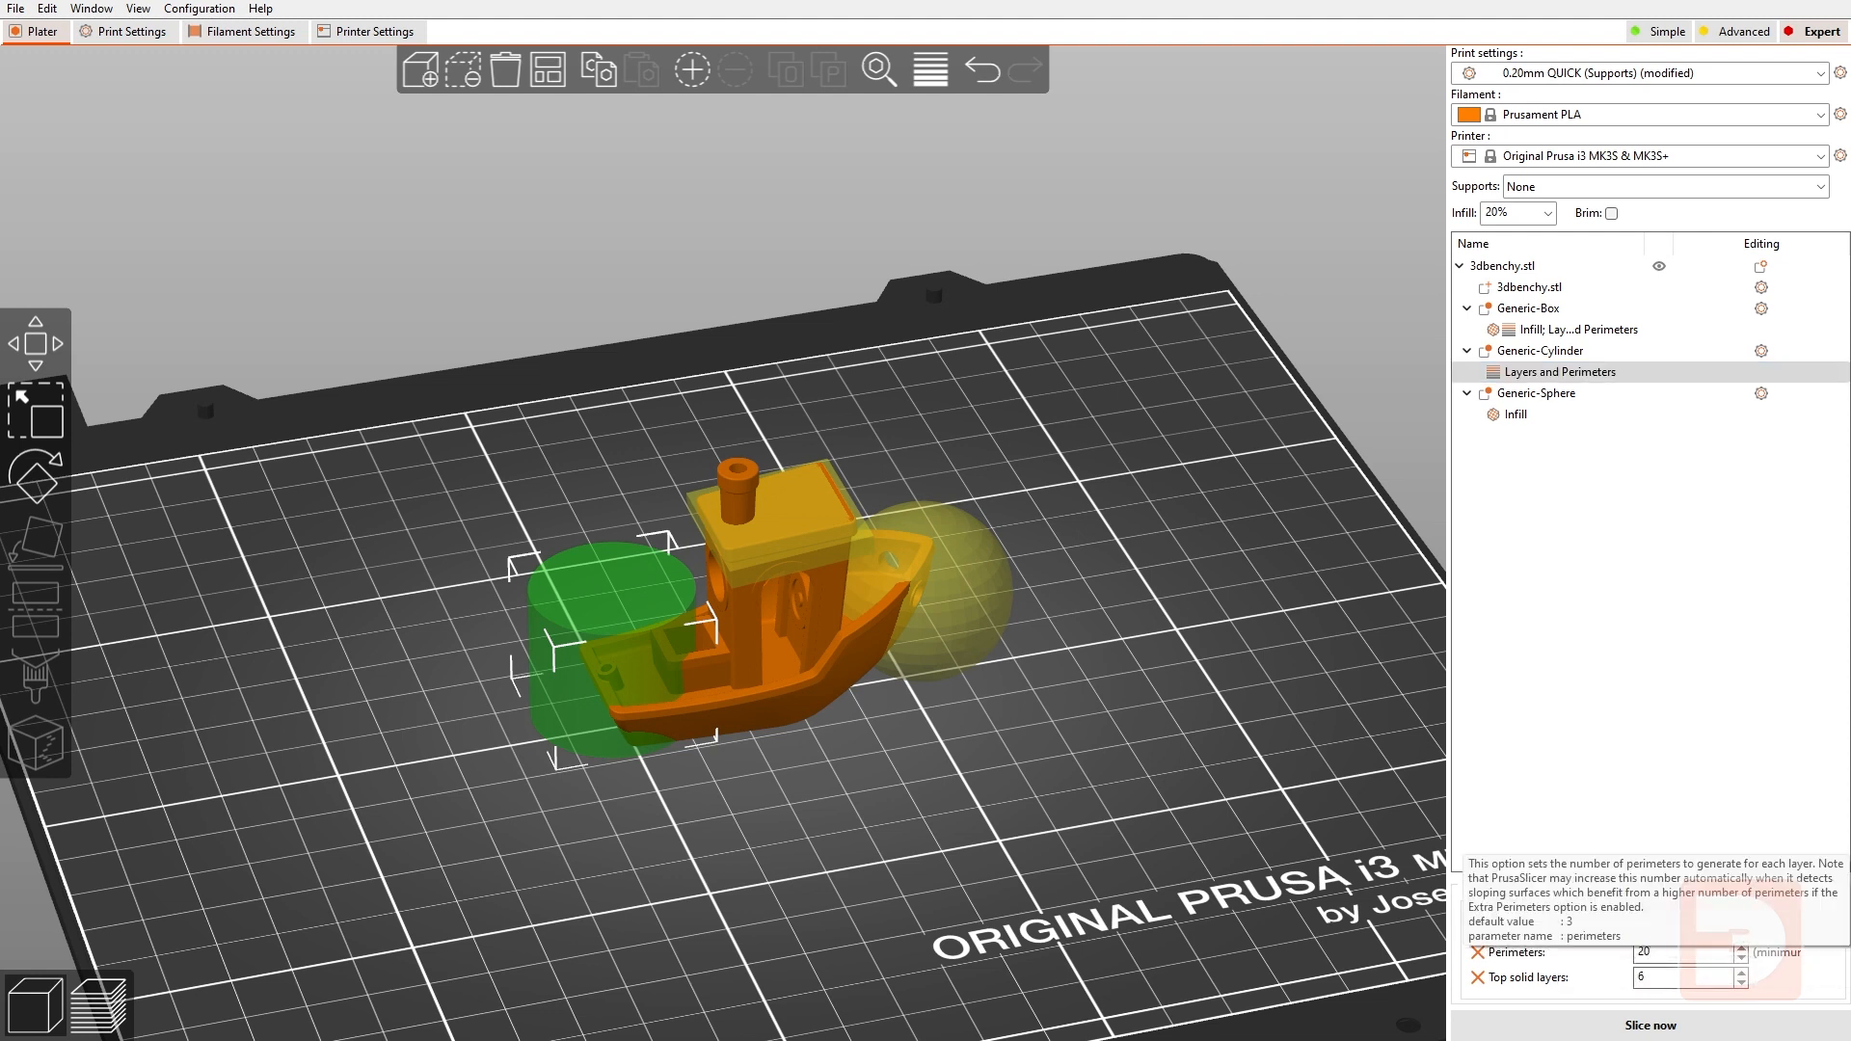
Slice the model and examine the stern's perimeters and the bow's infill at the 14.20 mm layer and at full height.
click(1777, 1020)
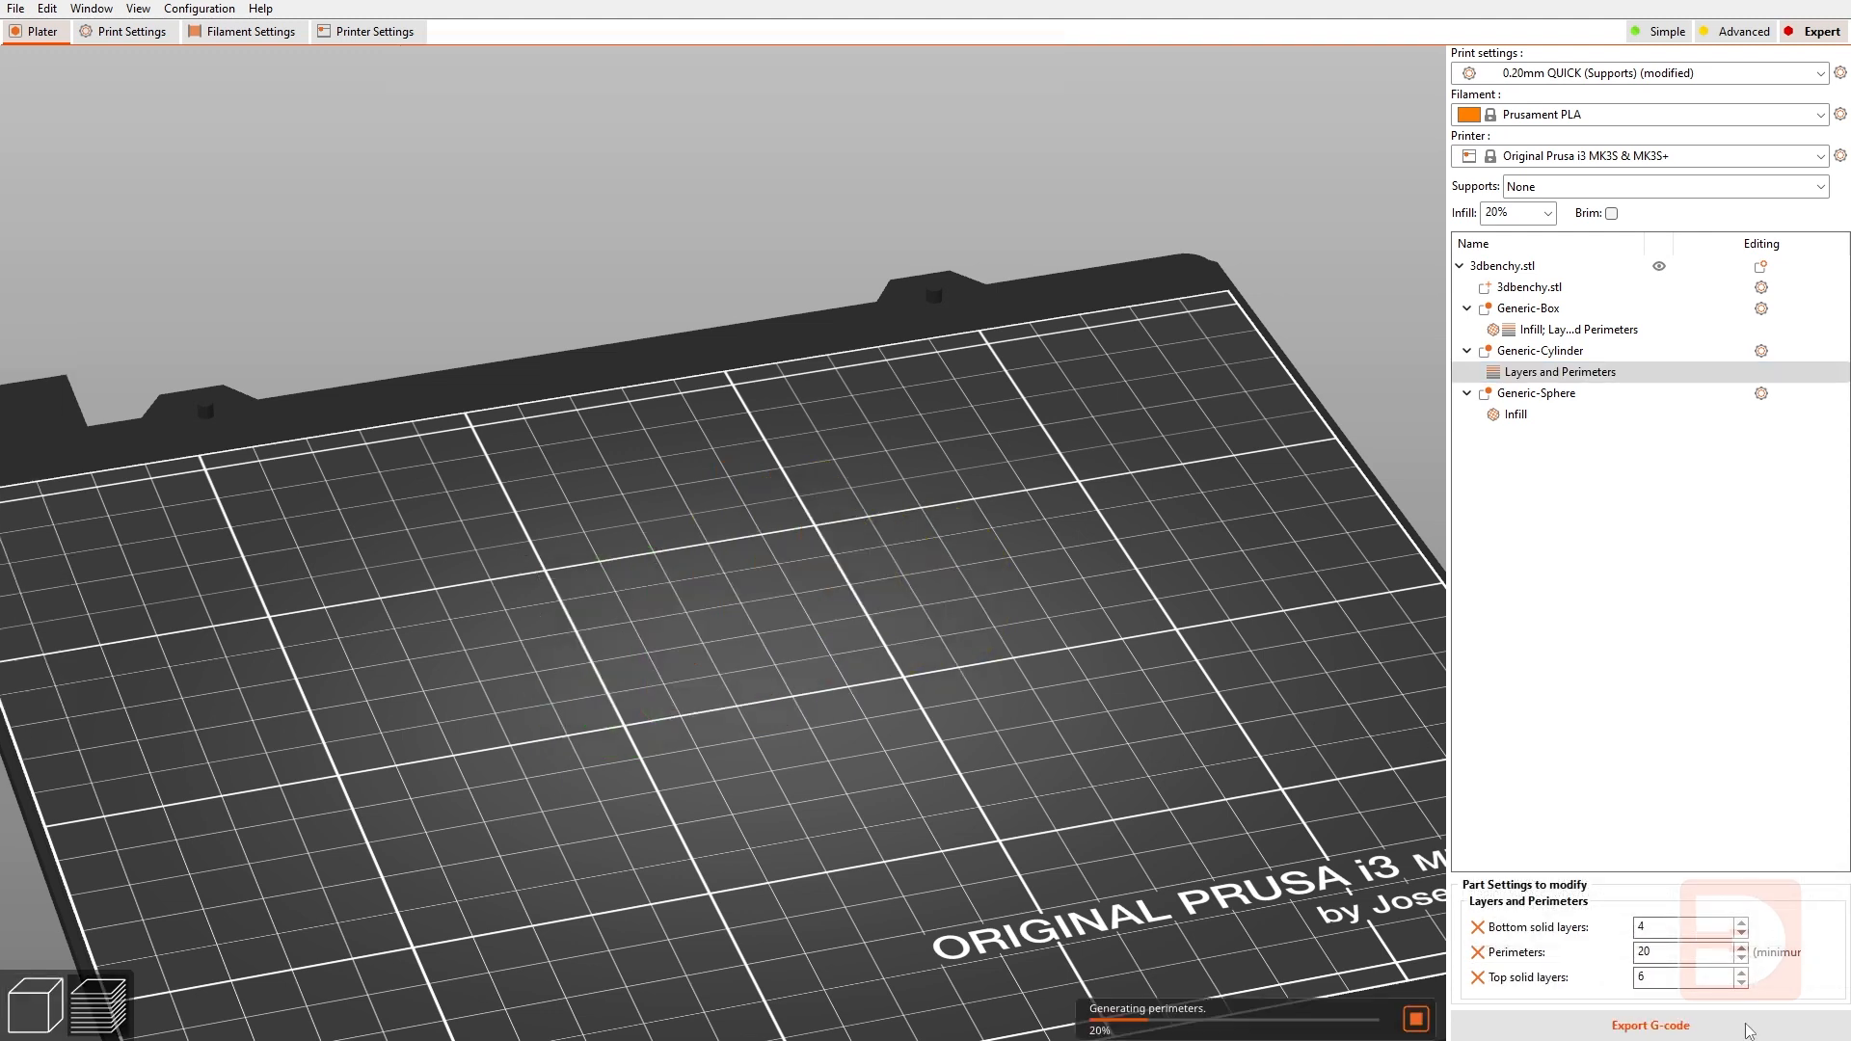
drag(964, 323, 1009, 459)
scroll(962, 453, up, 5)
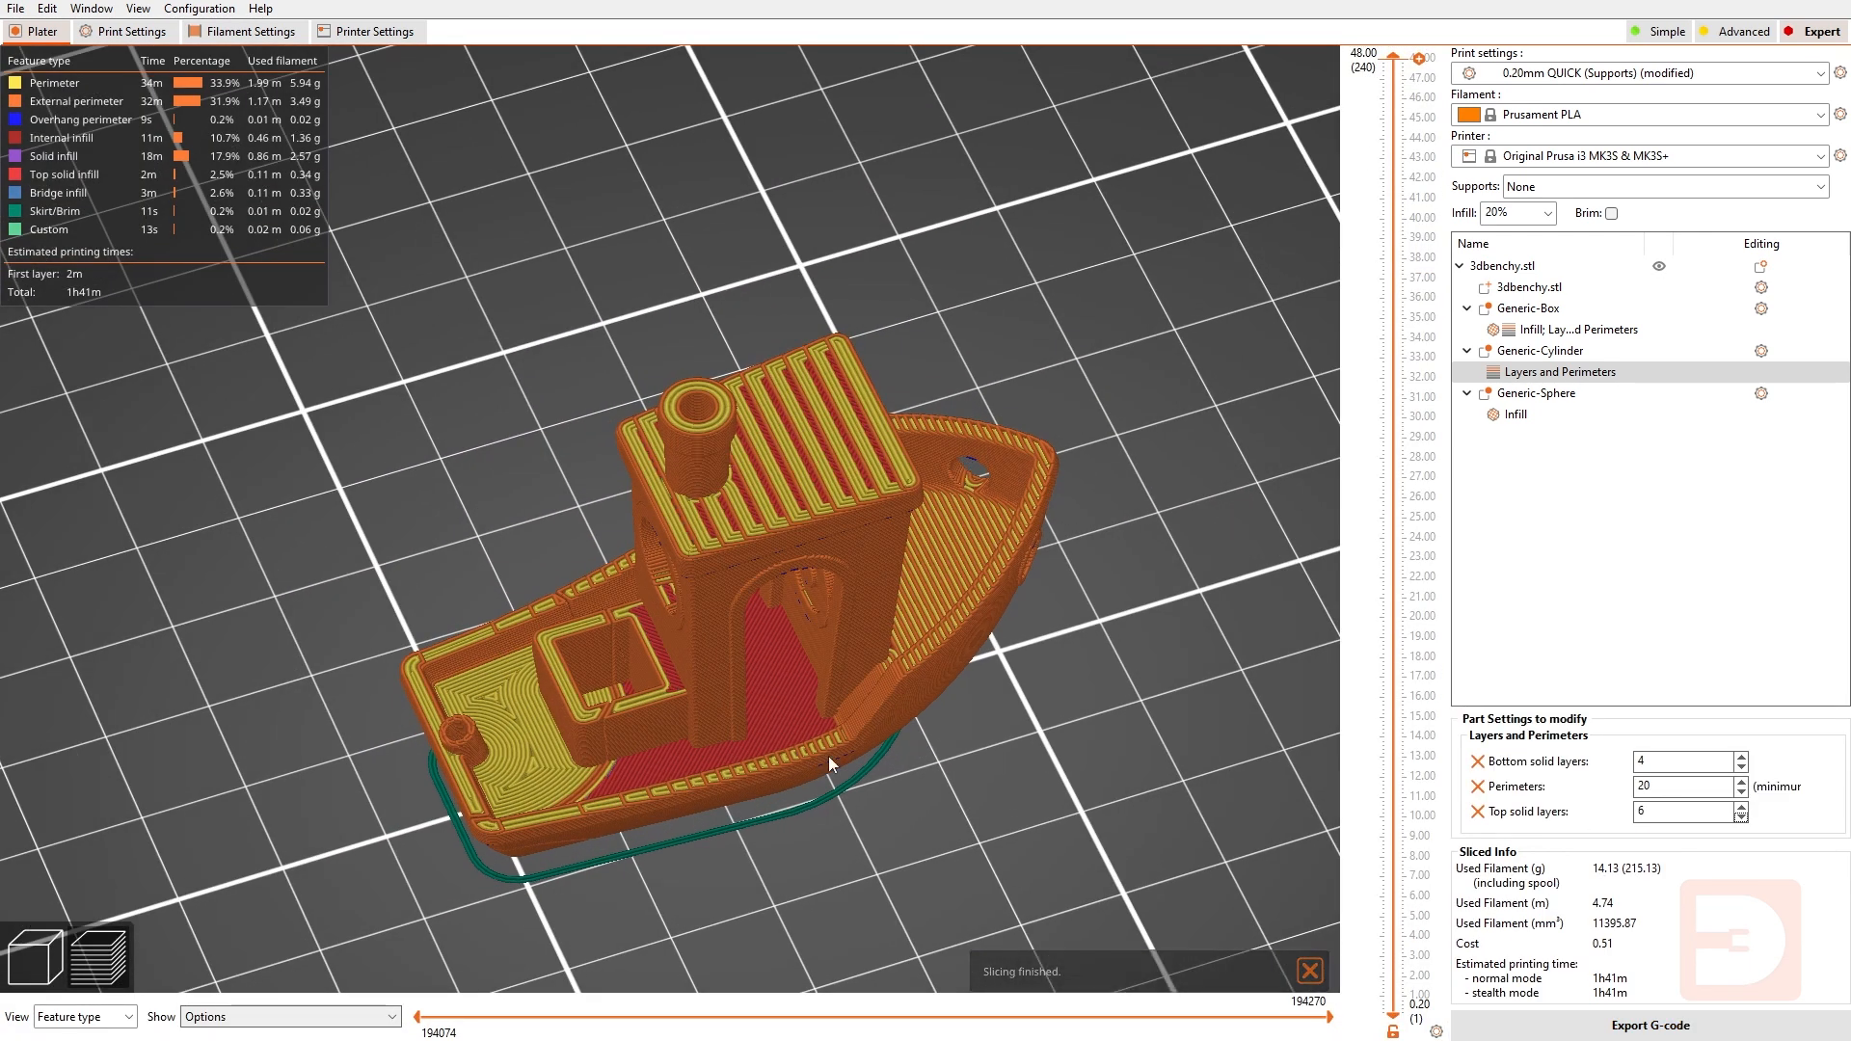
scroll(829, 756, up, 2)
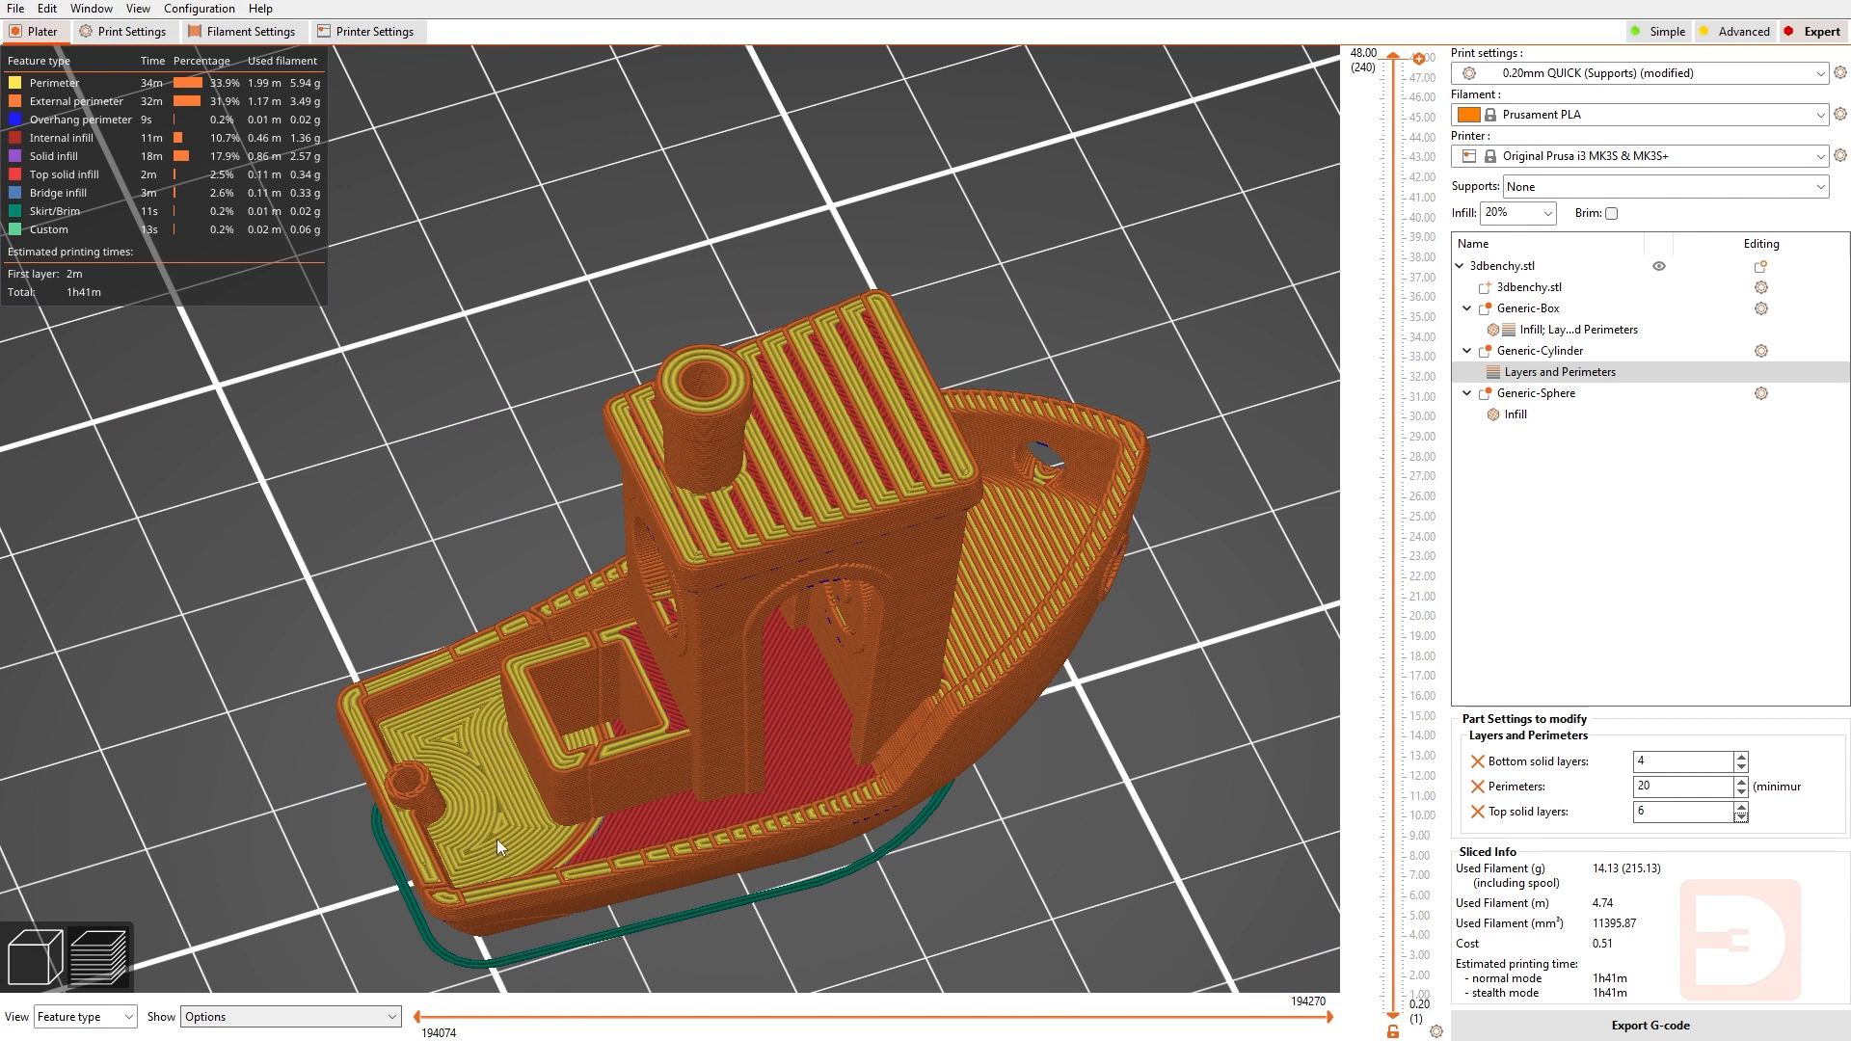
drag(1393, 55, 1379, 742)
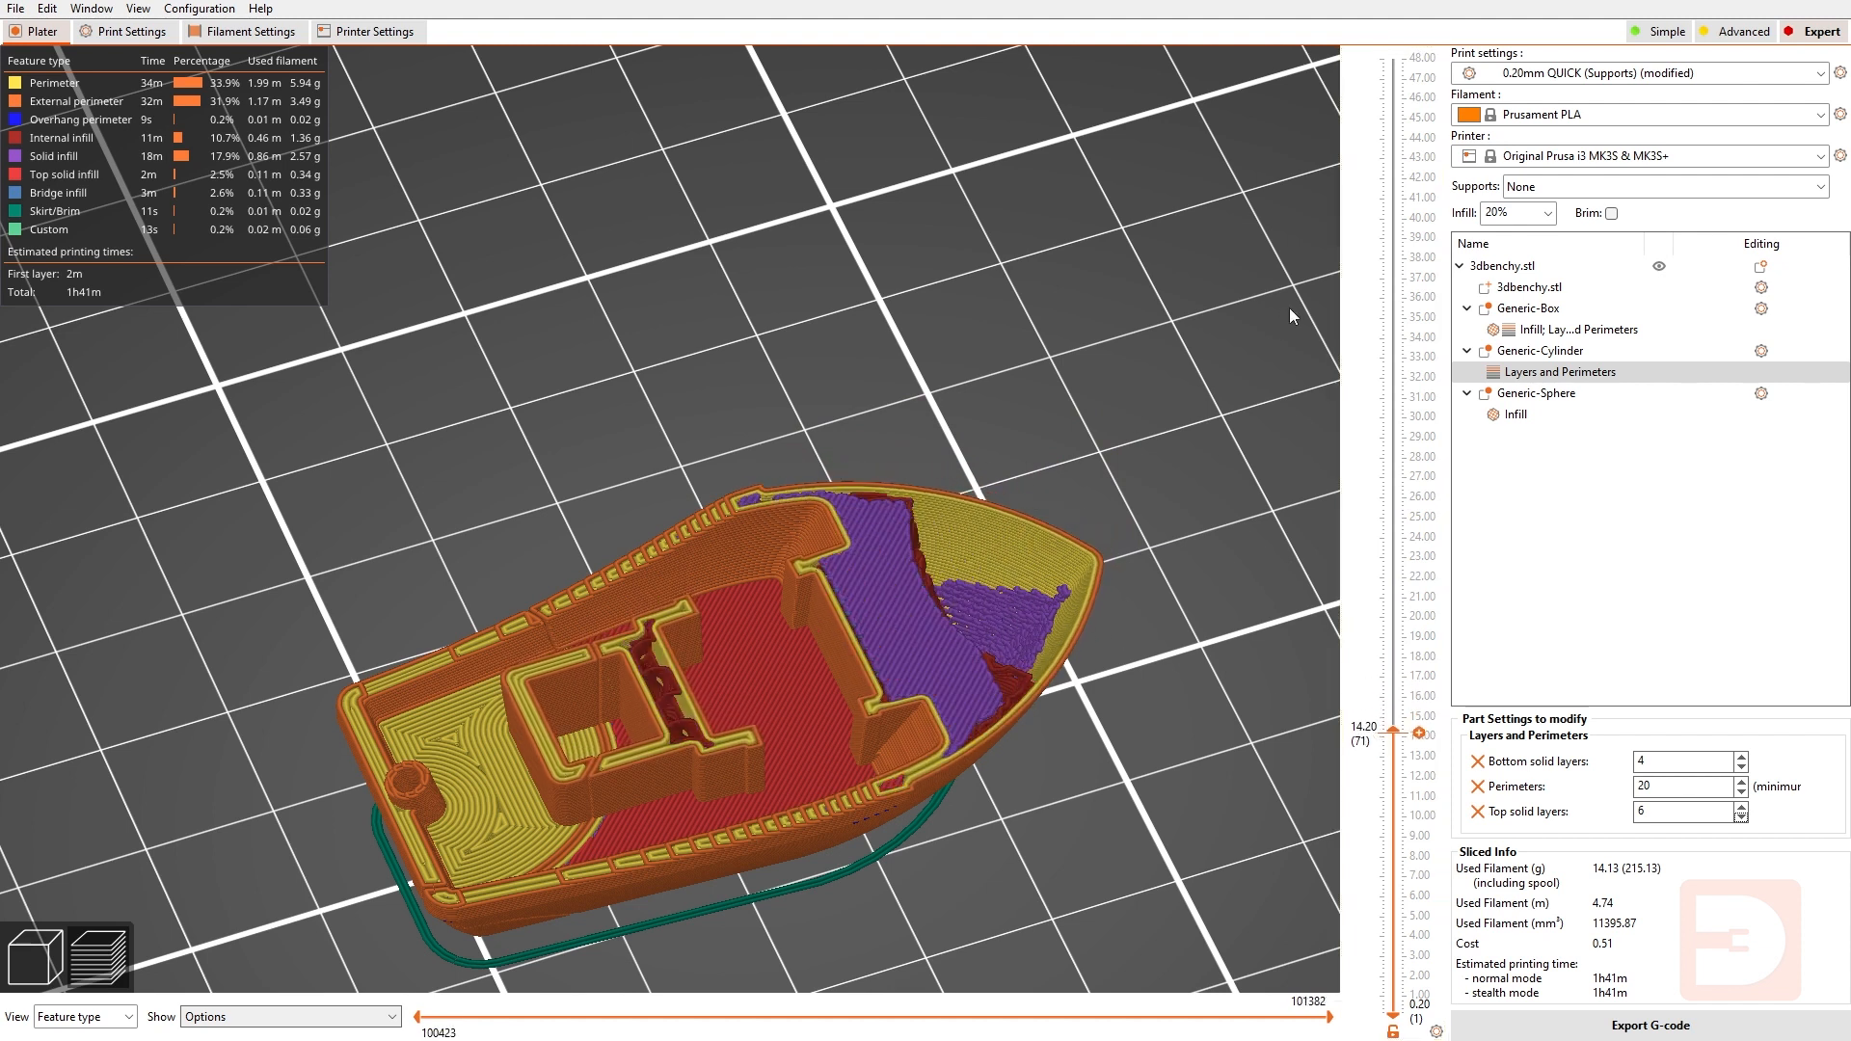
drag(1412, 734, 1485, 8)
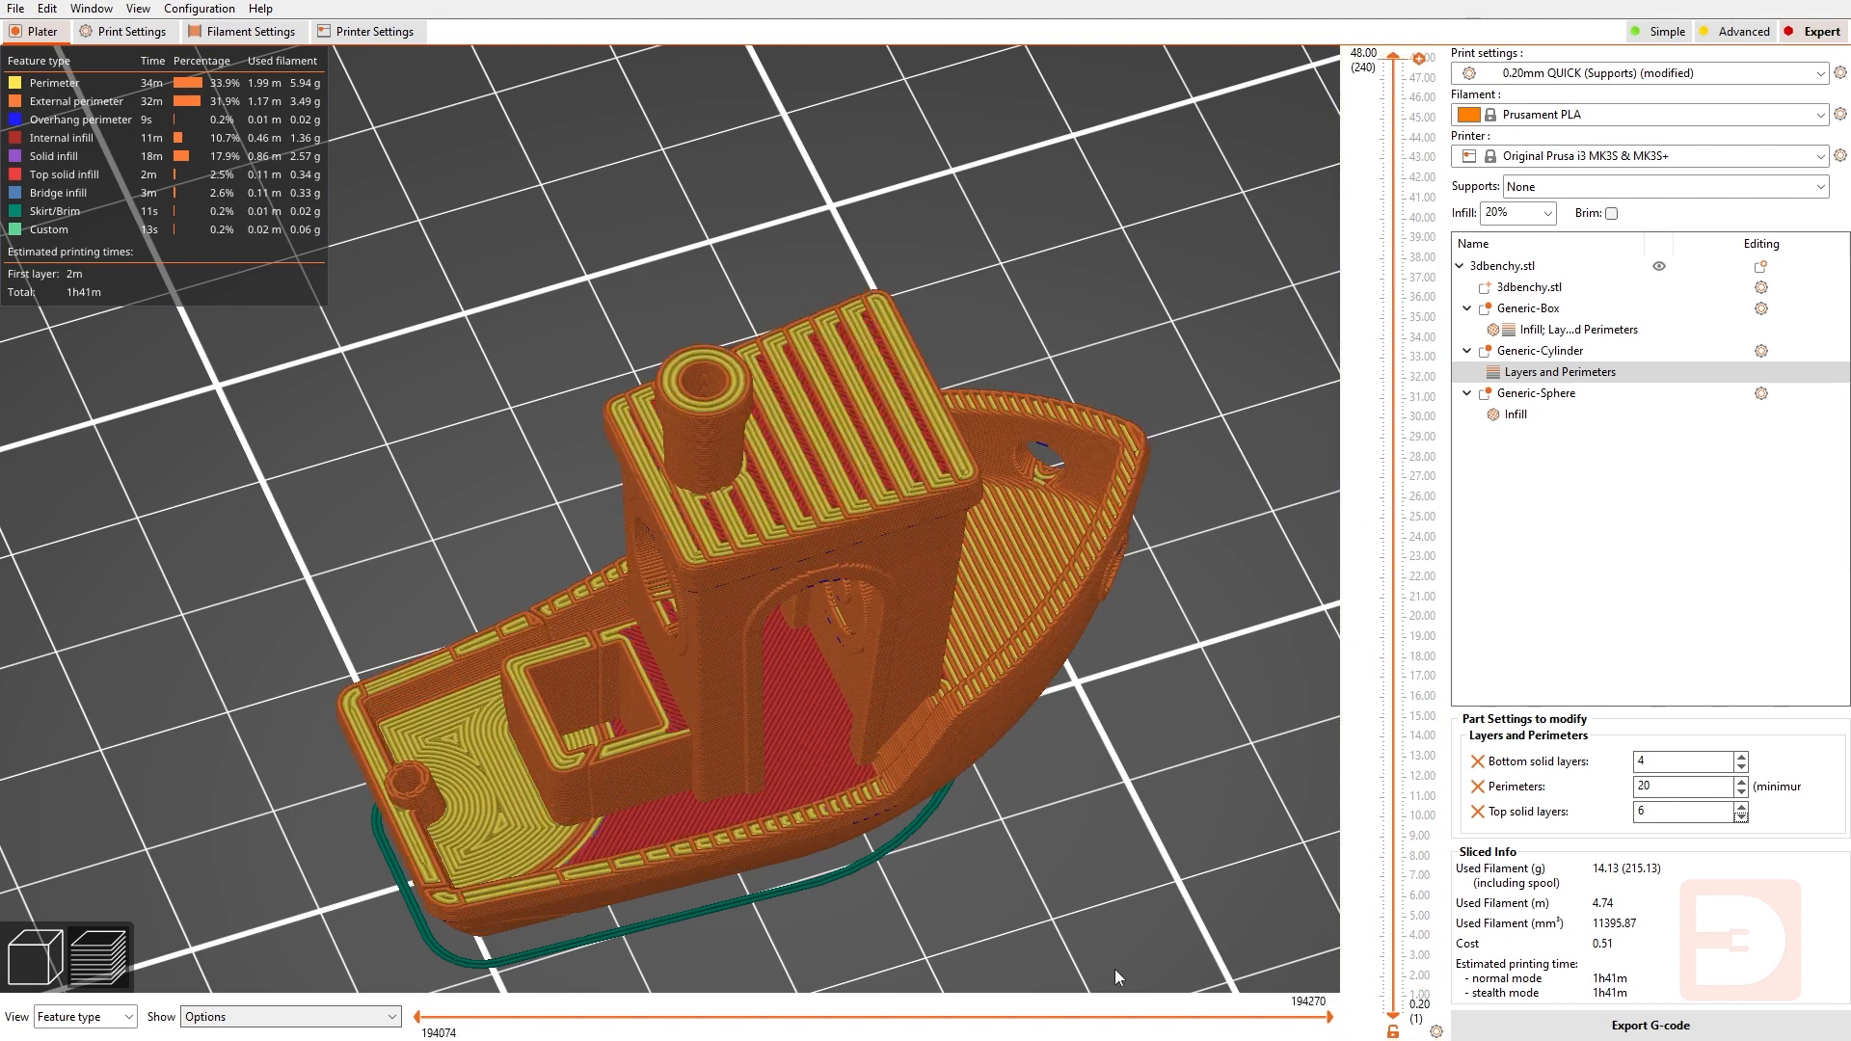
scroll(1132, 868, up, 5)
scroll(1133, 866, down, 9)
drag(1199, 825, 1173, 797)
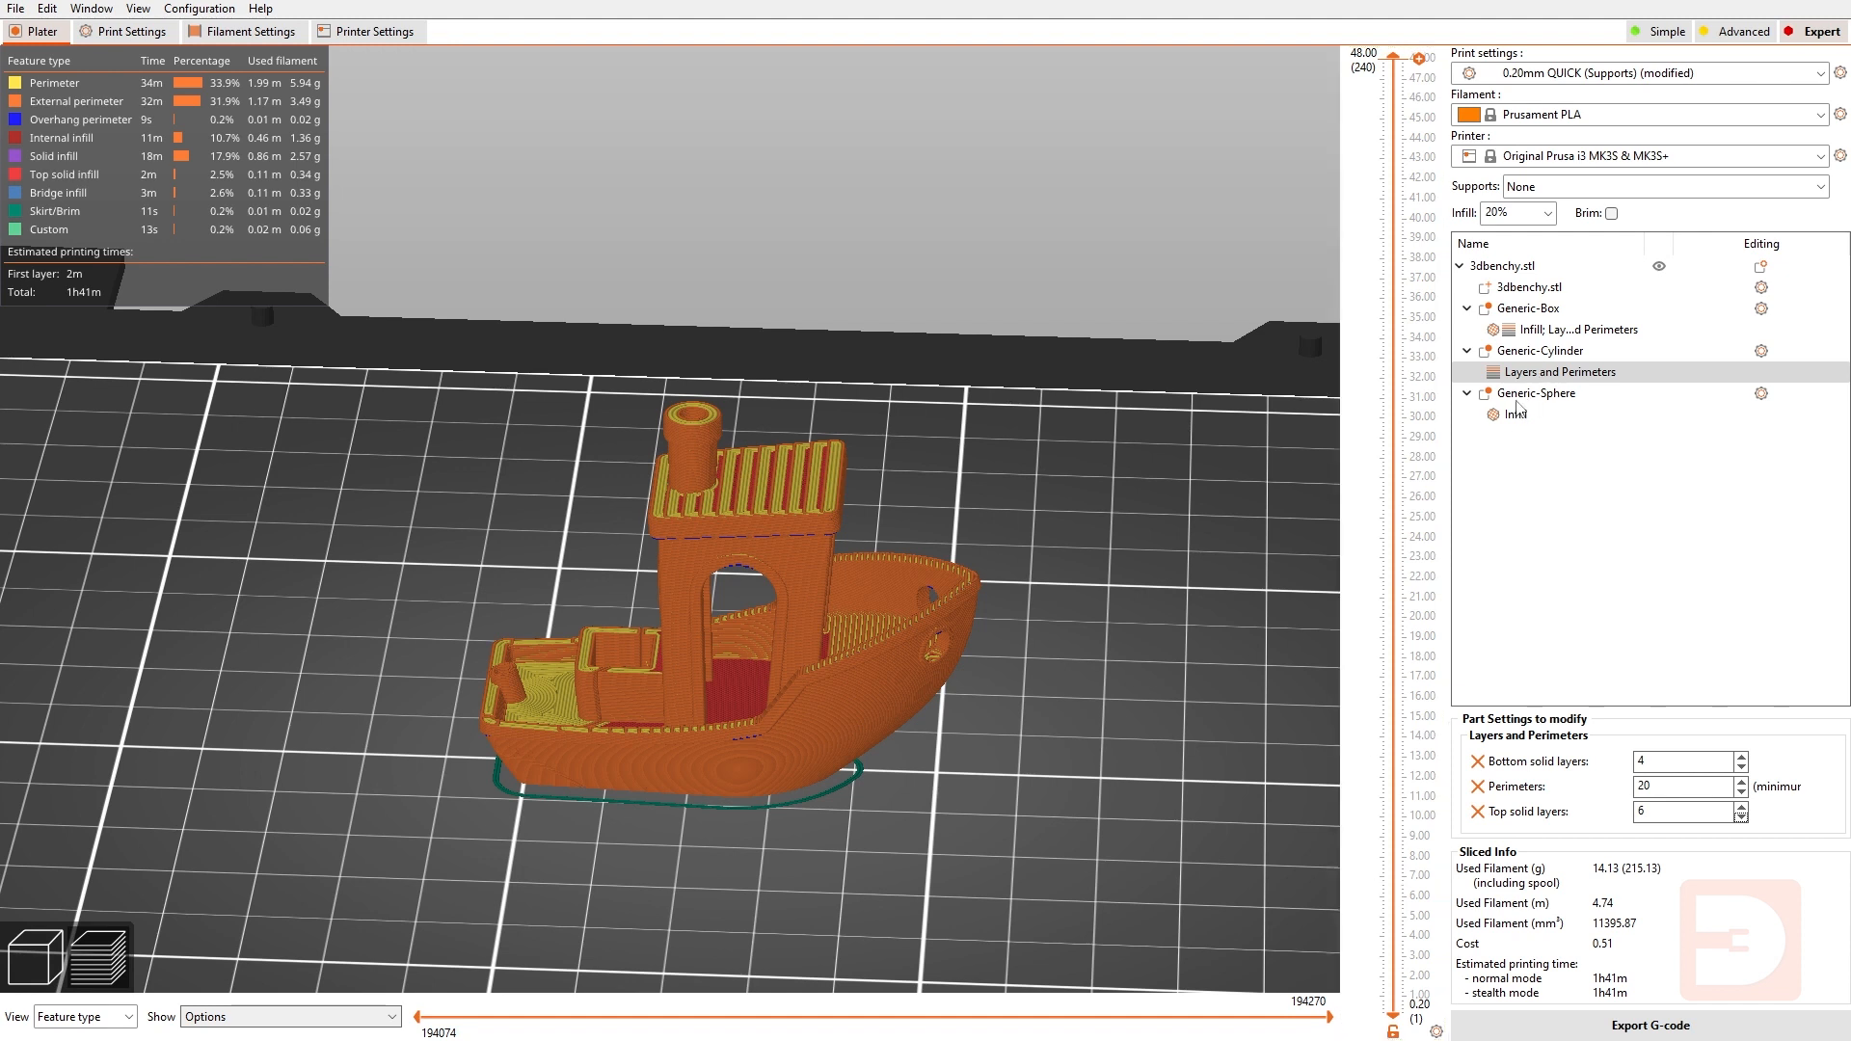
Open the options for adding further settings to the sphere modifier.
click(1547, 415)
click(1554, 480)
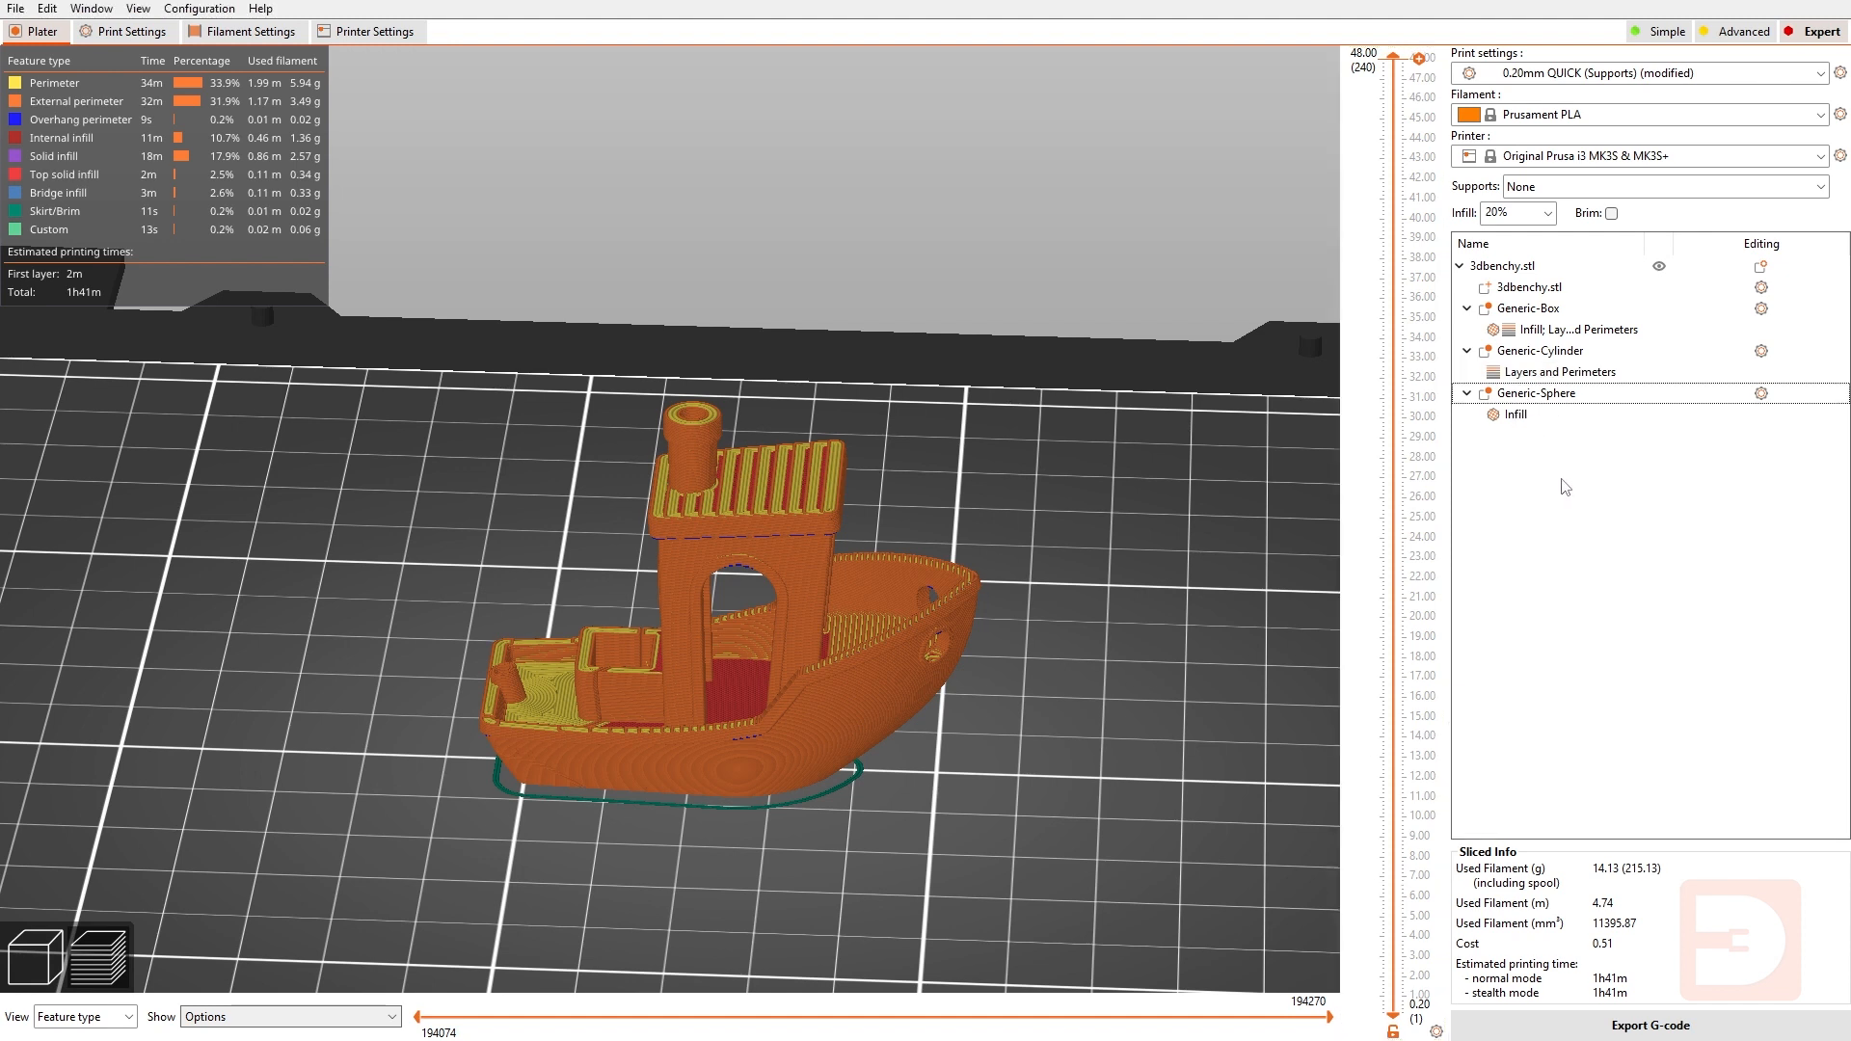
drag(897, 607, 832, 829)
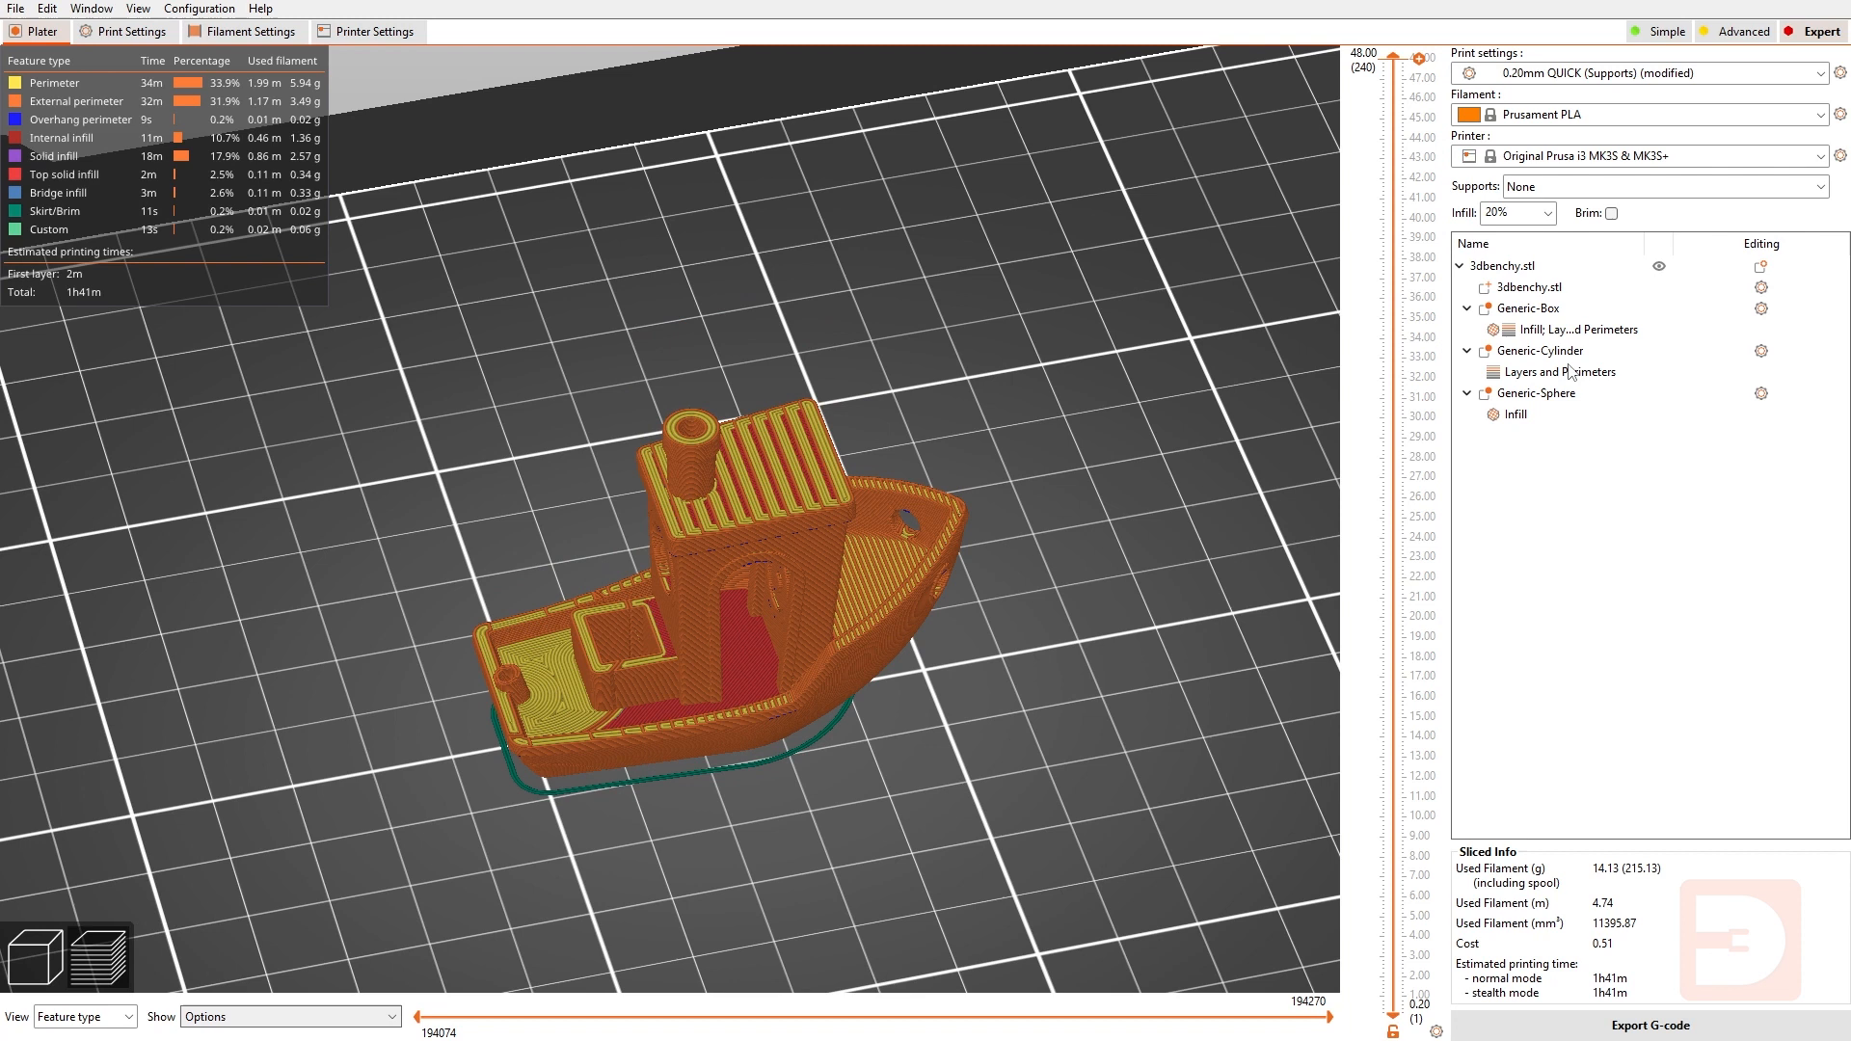
right_click(1548, 395)
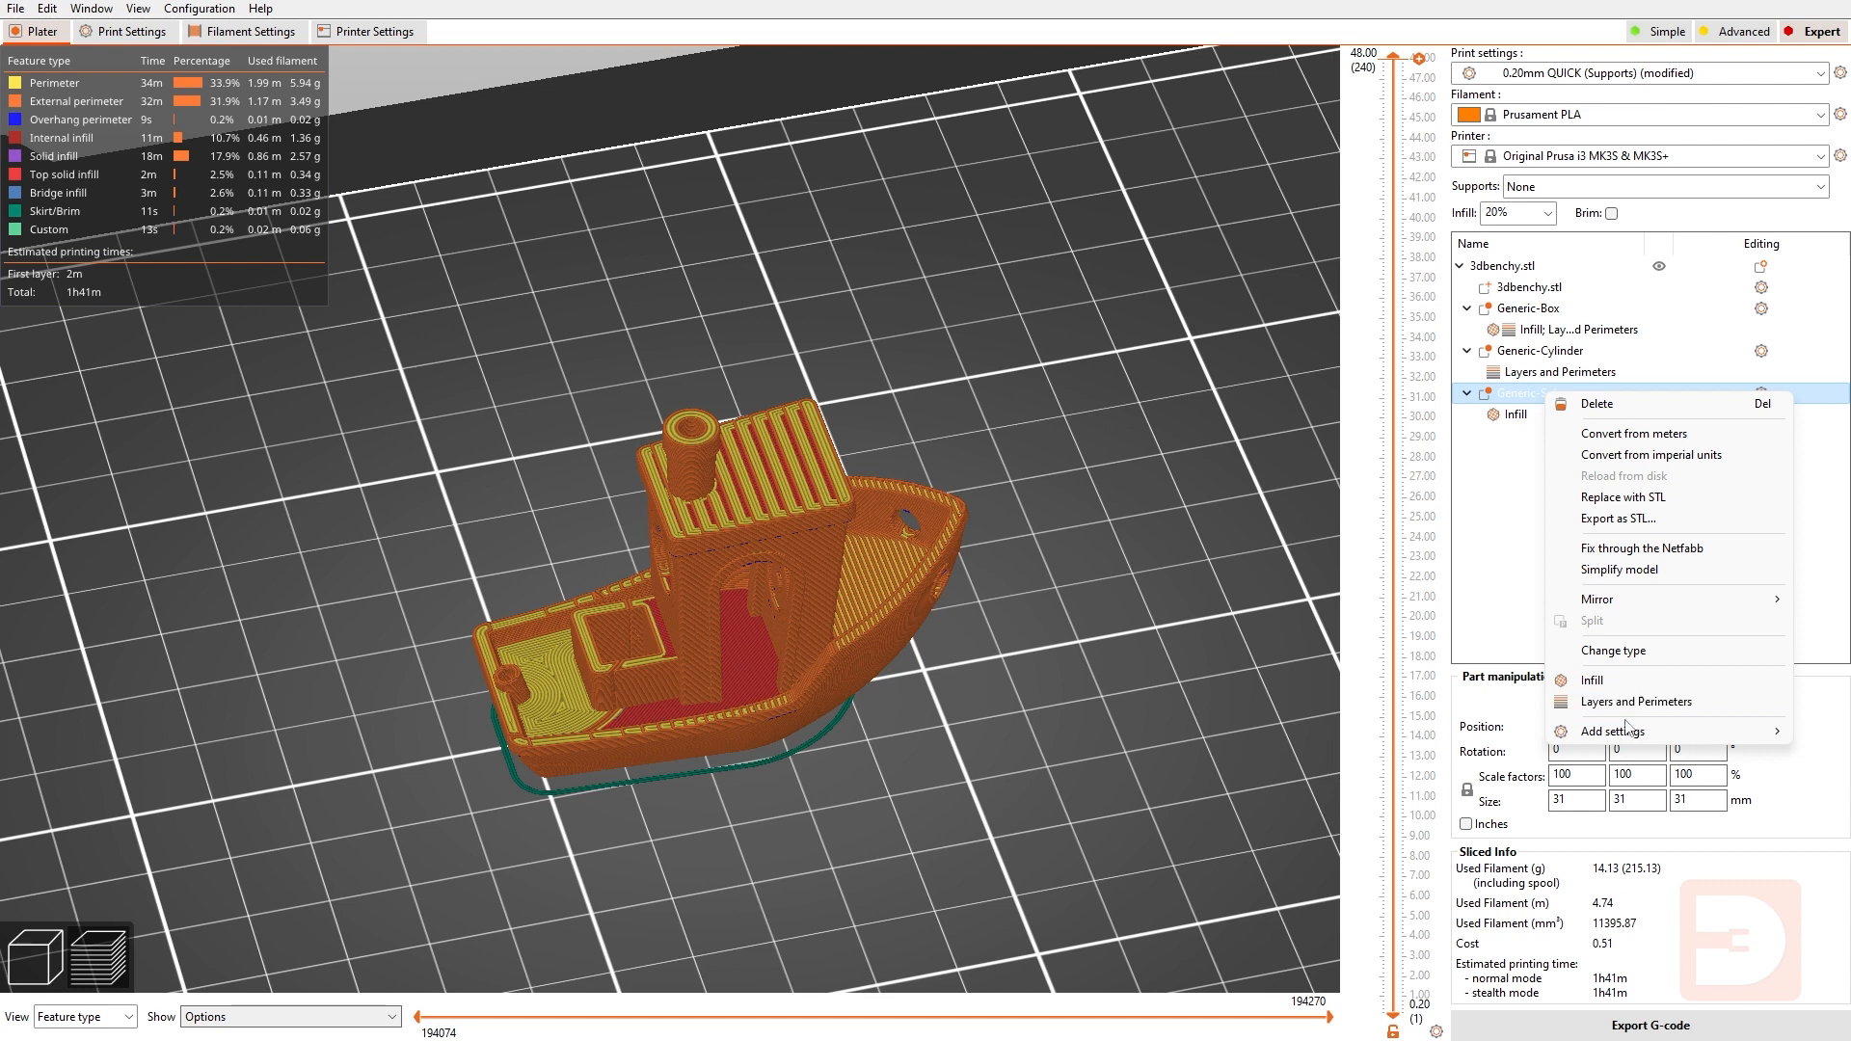
mouse_move(1615, 736)
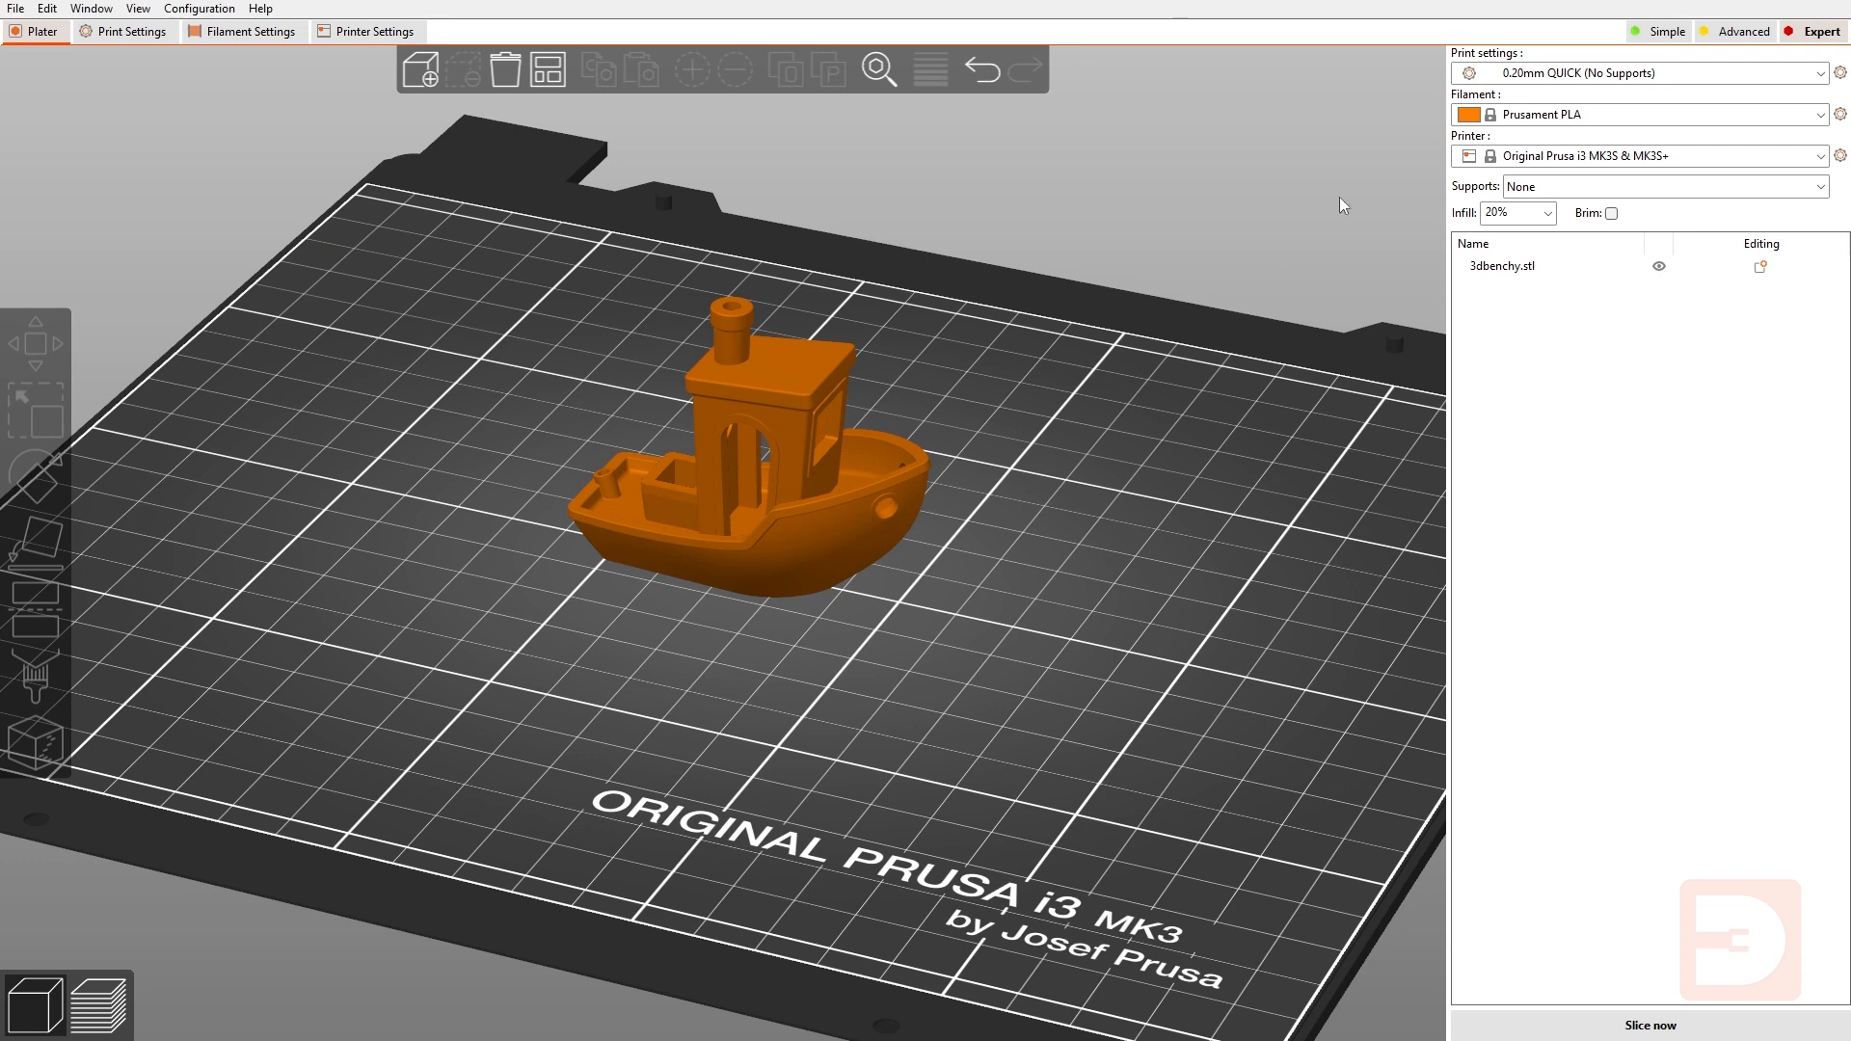
Add infill settings to the plain 3dbenchy object and set its fill density to 80%.
right_click(771, 494)
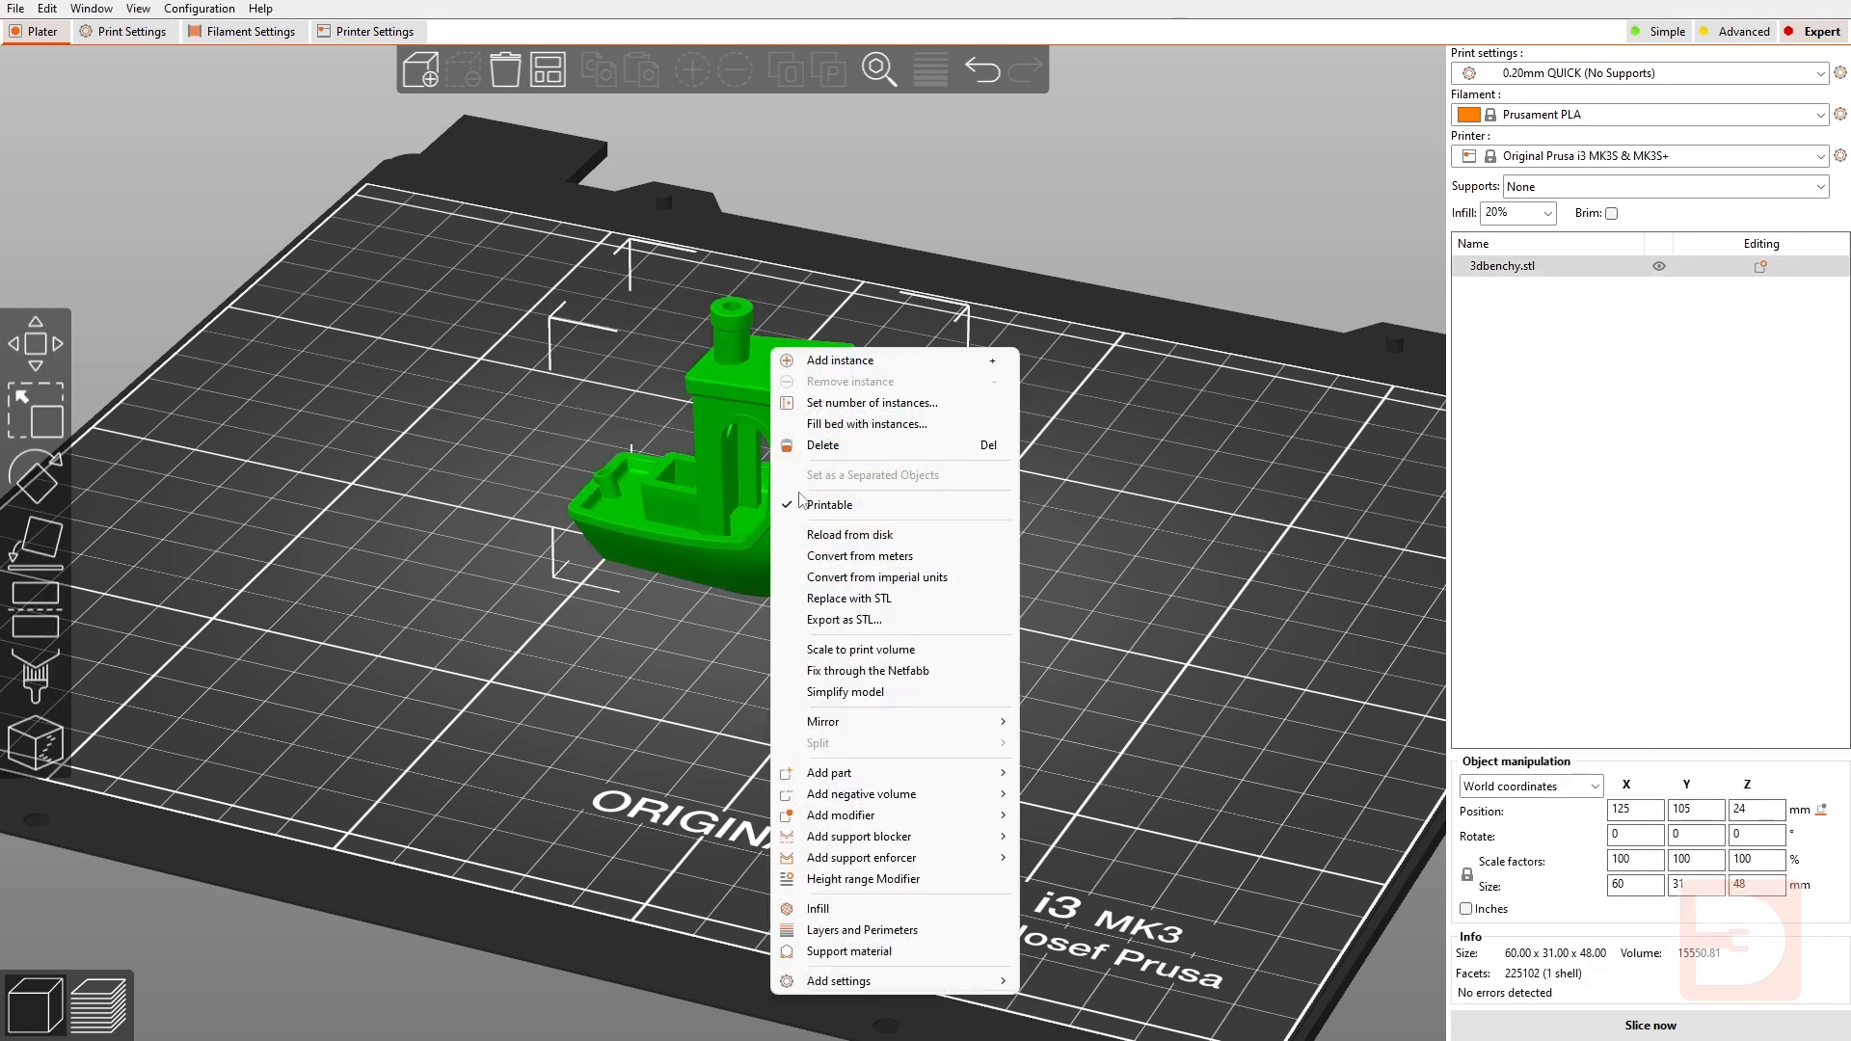
click(831, 909)
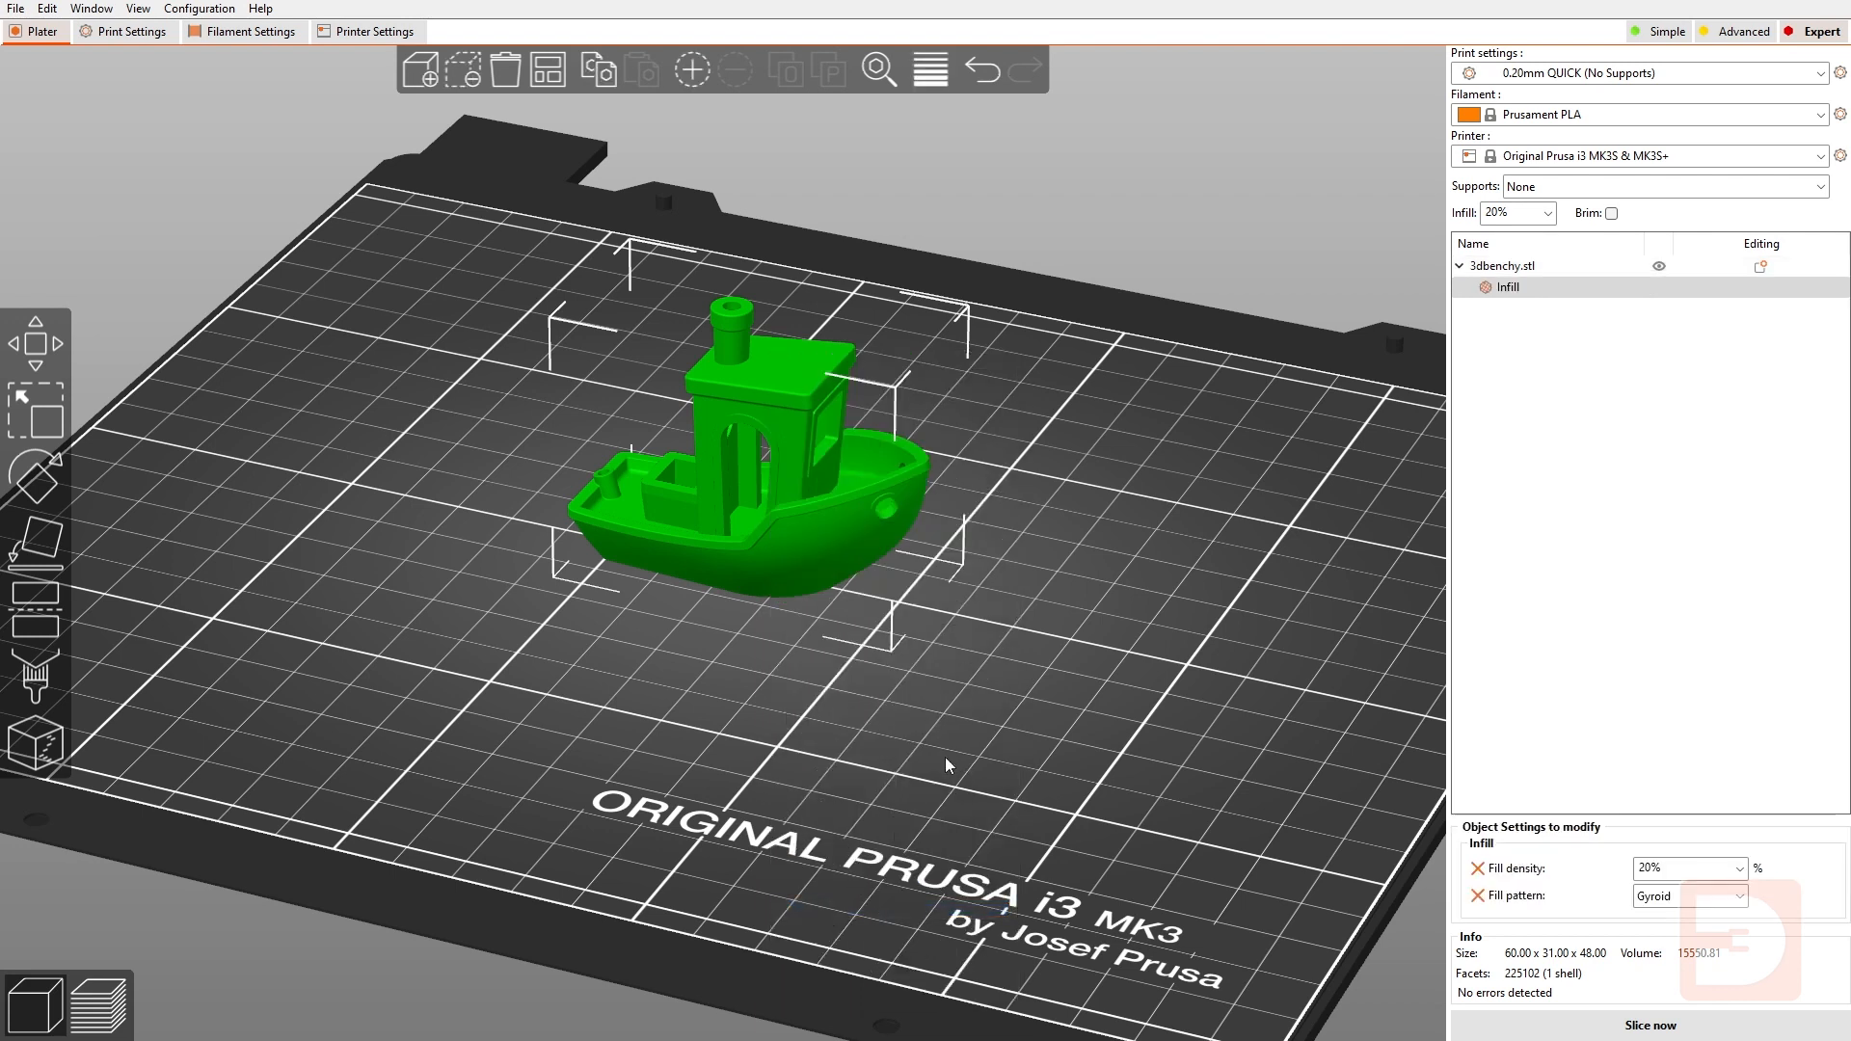
click(1460, 266)
click(1459, 267)
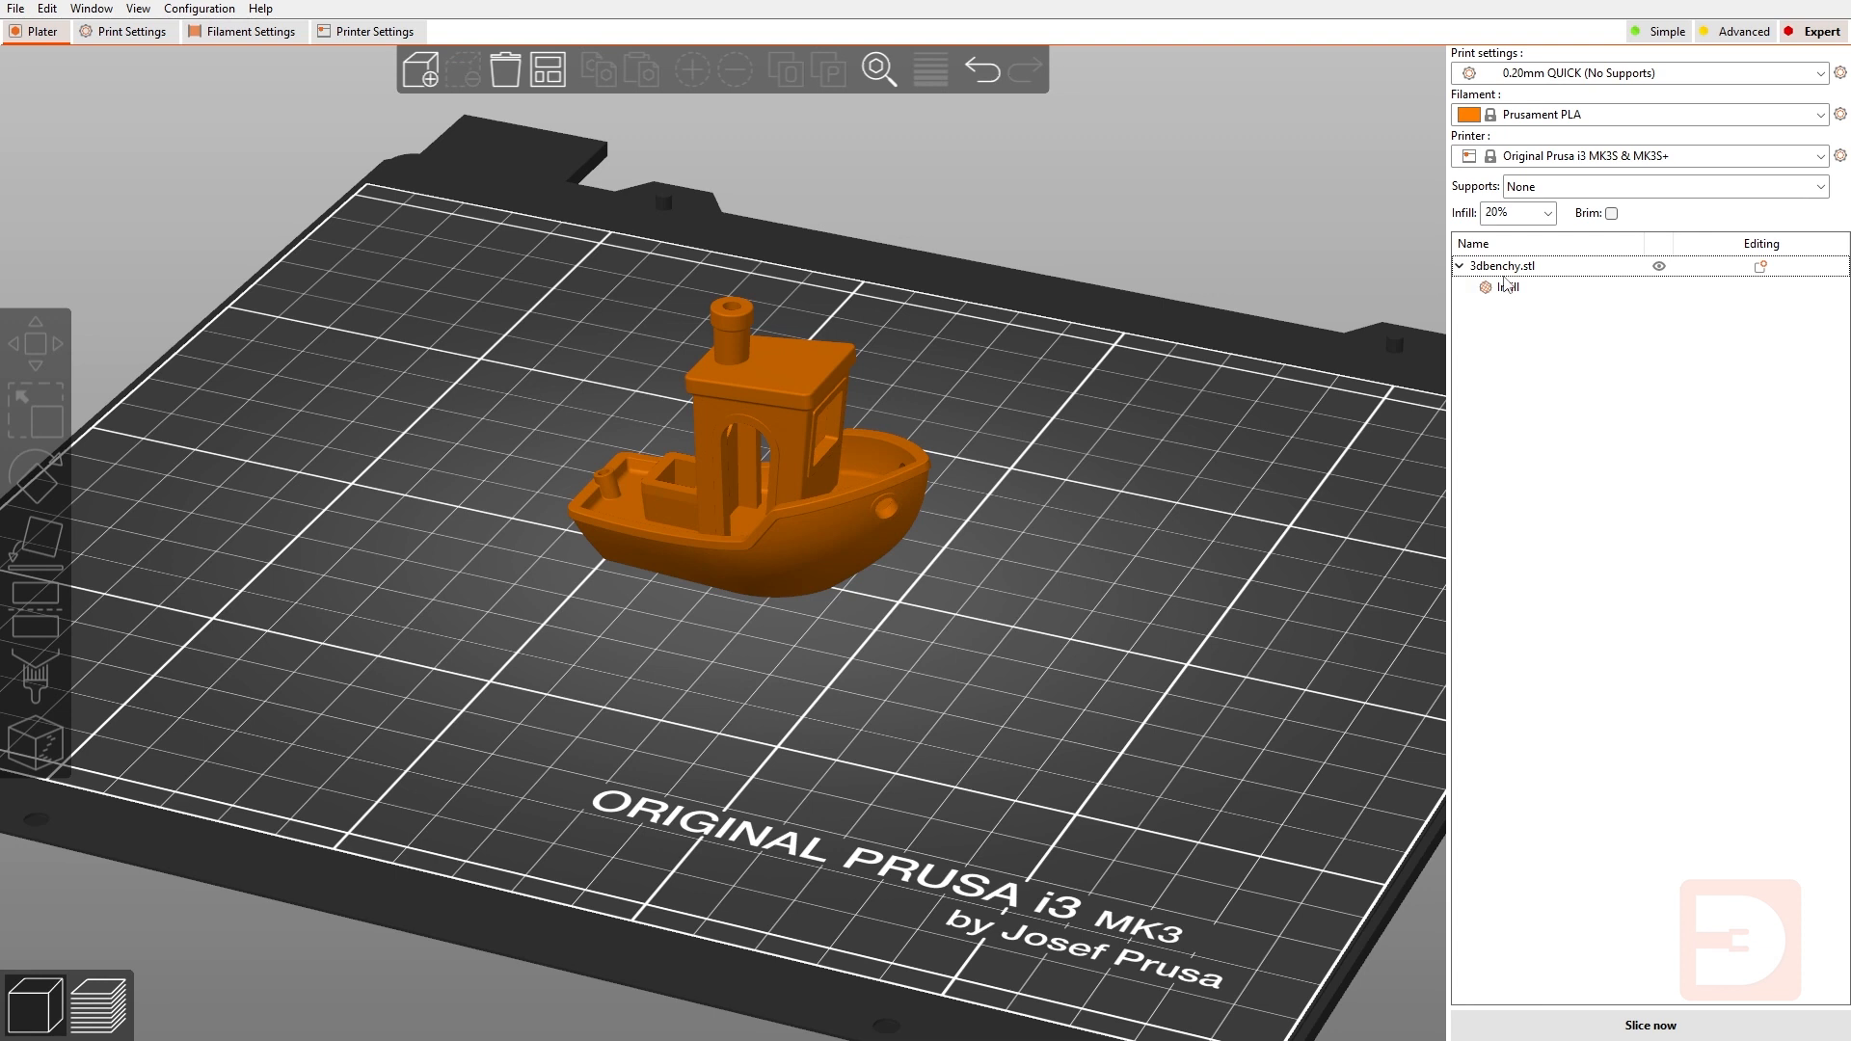
click(1509, 288)
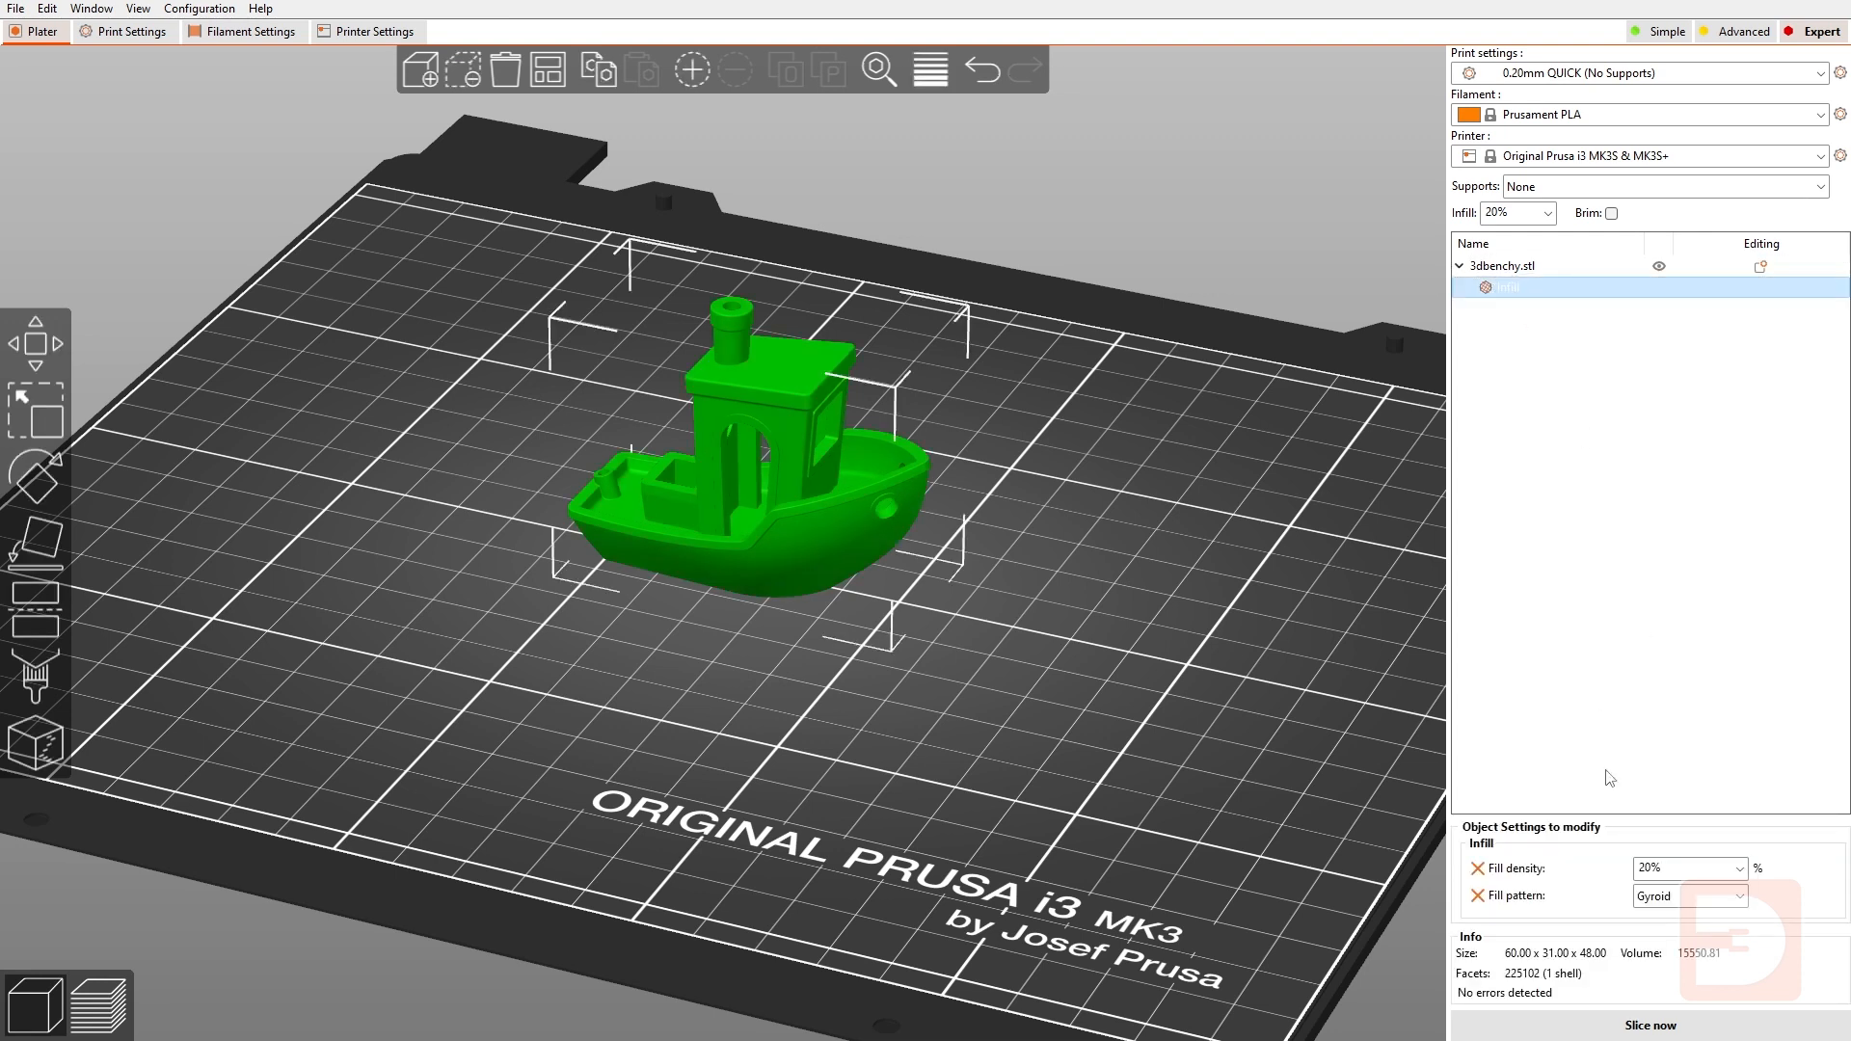
click(1740, 869)
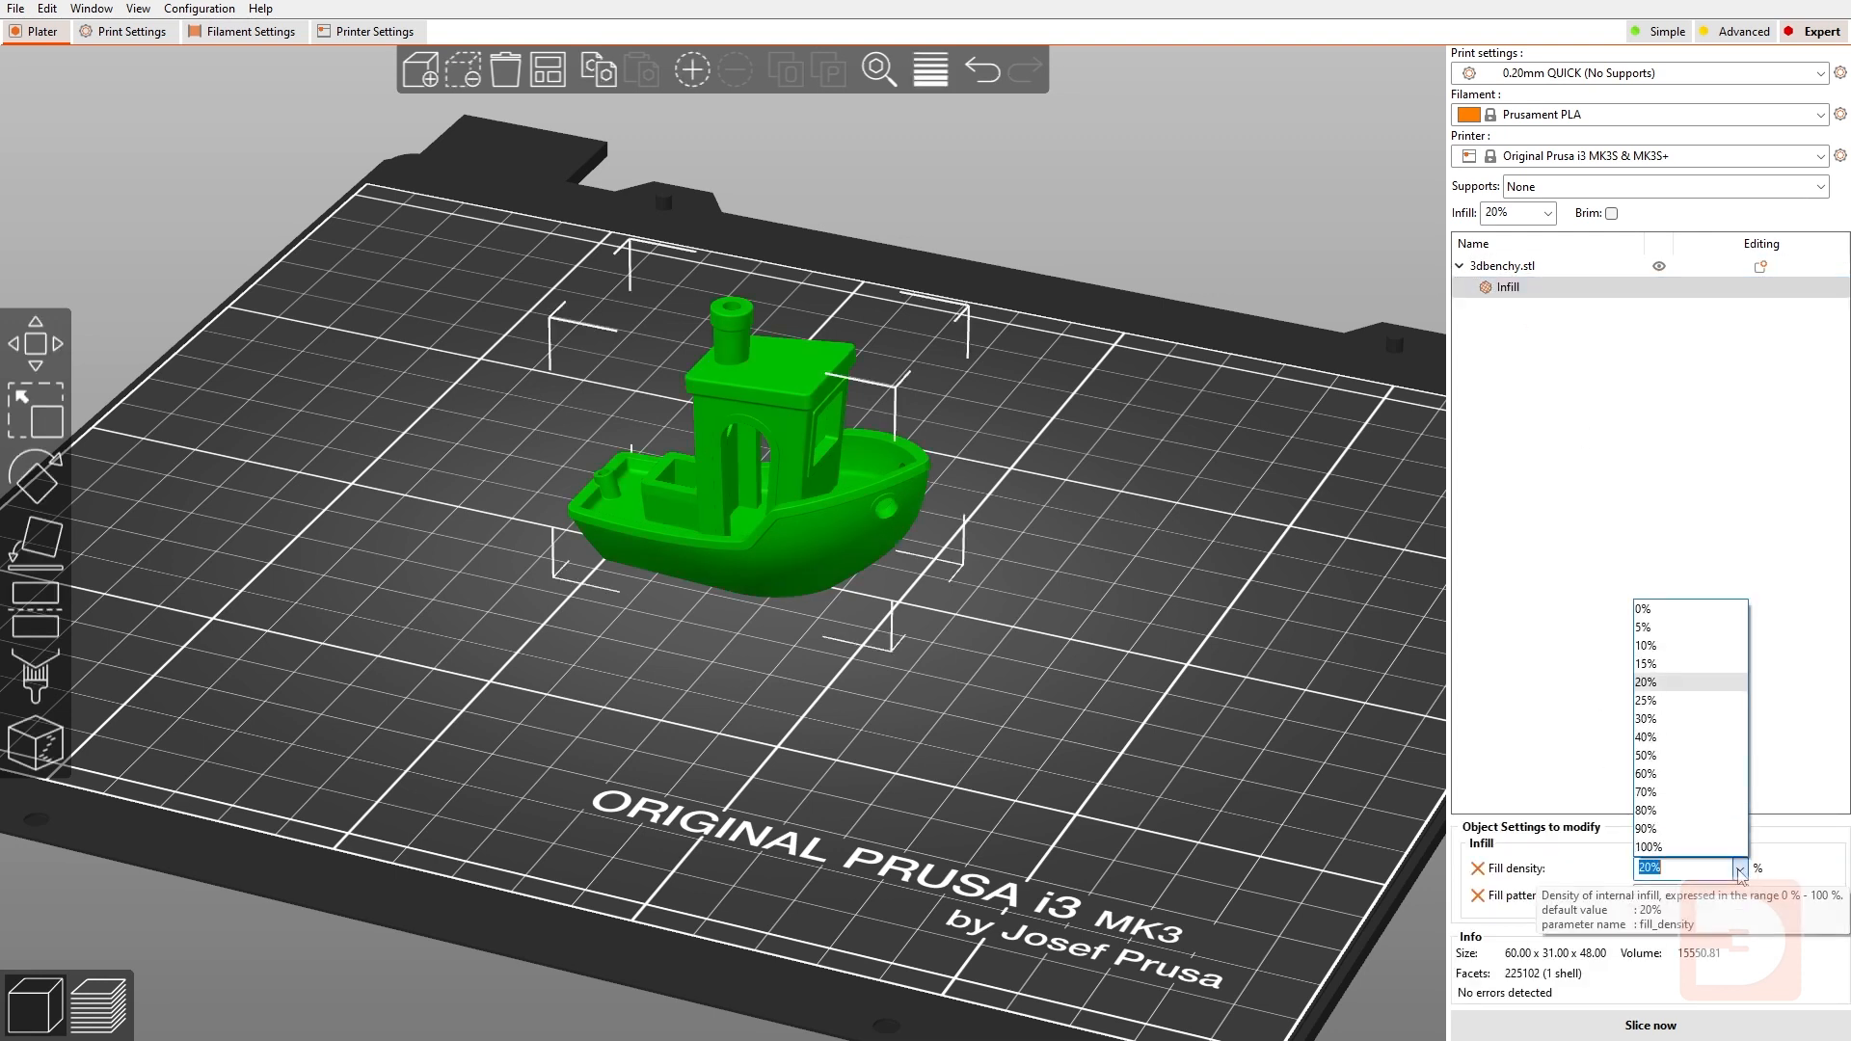
click(1677, 811)
click(1012, 347)
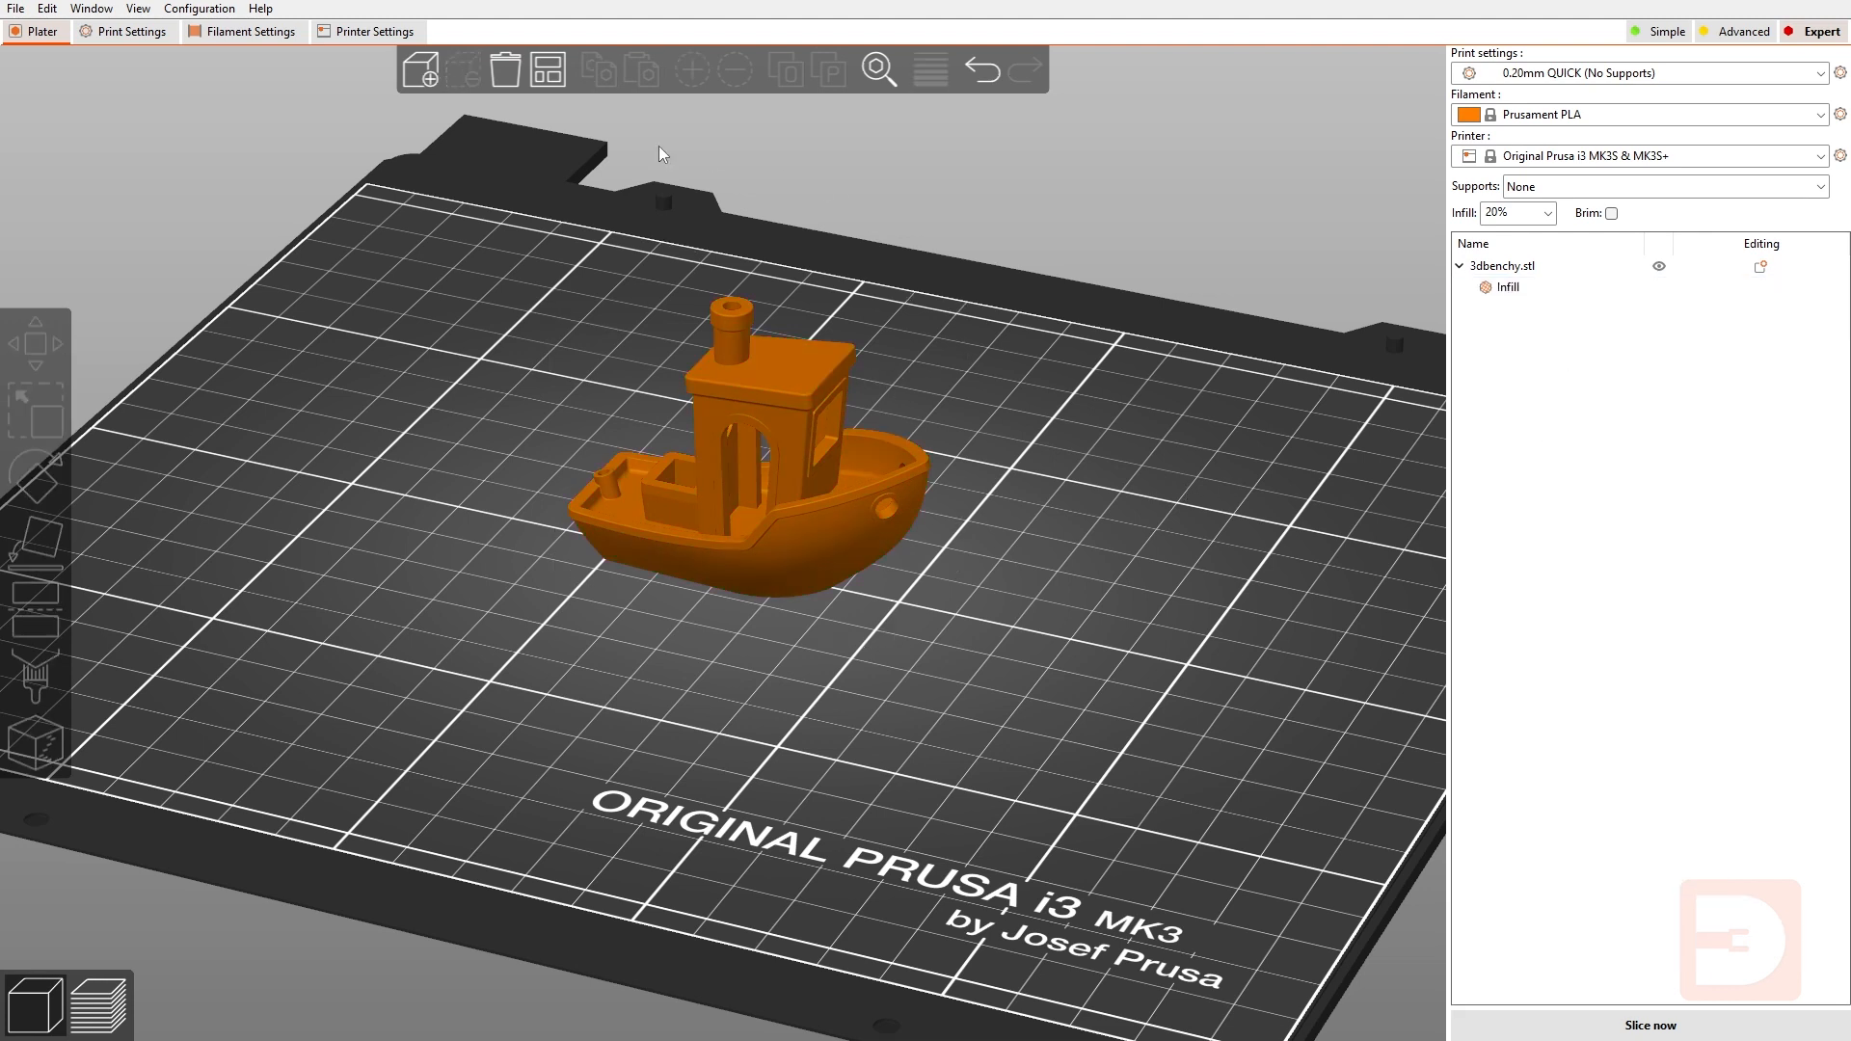
Import a second 3dbenchy model from the Models folder onto the print bed.
click(421, 71)
click(275, 177)
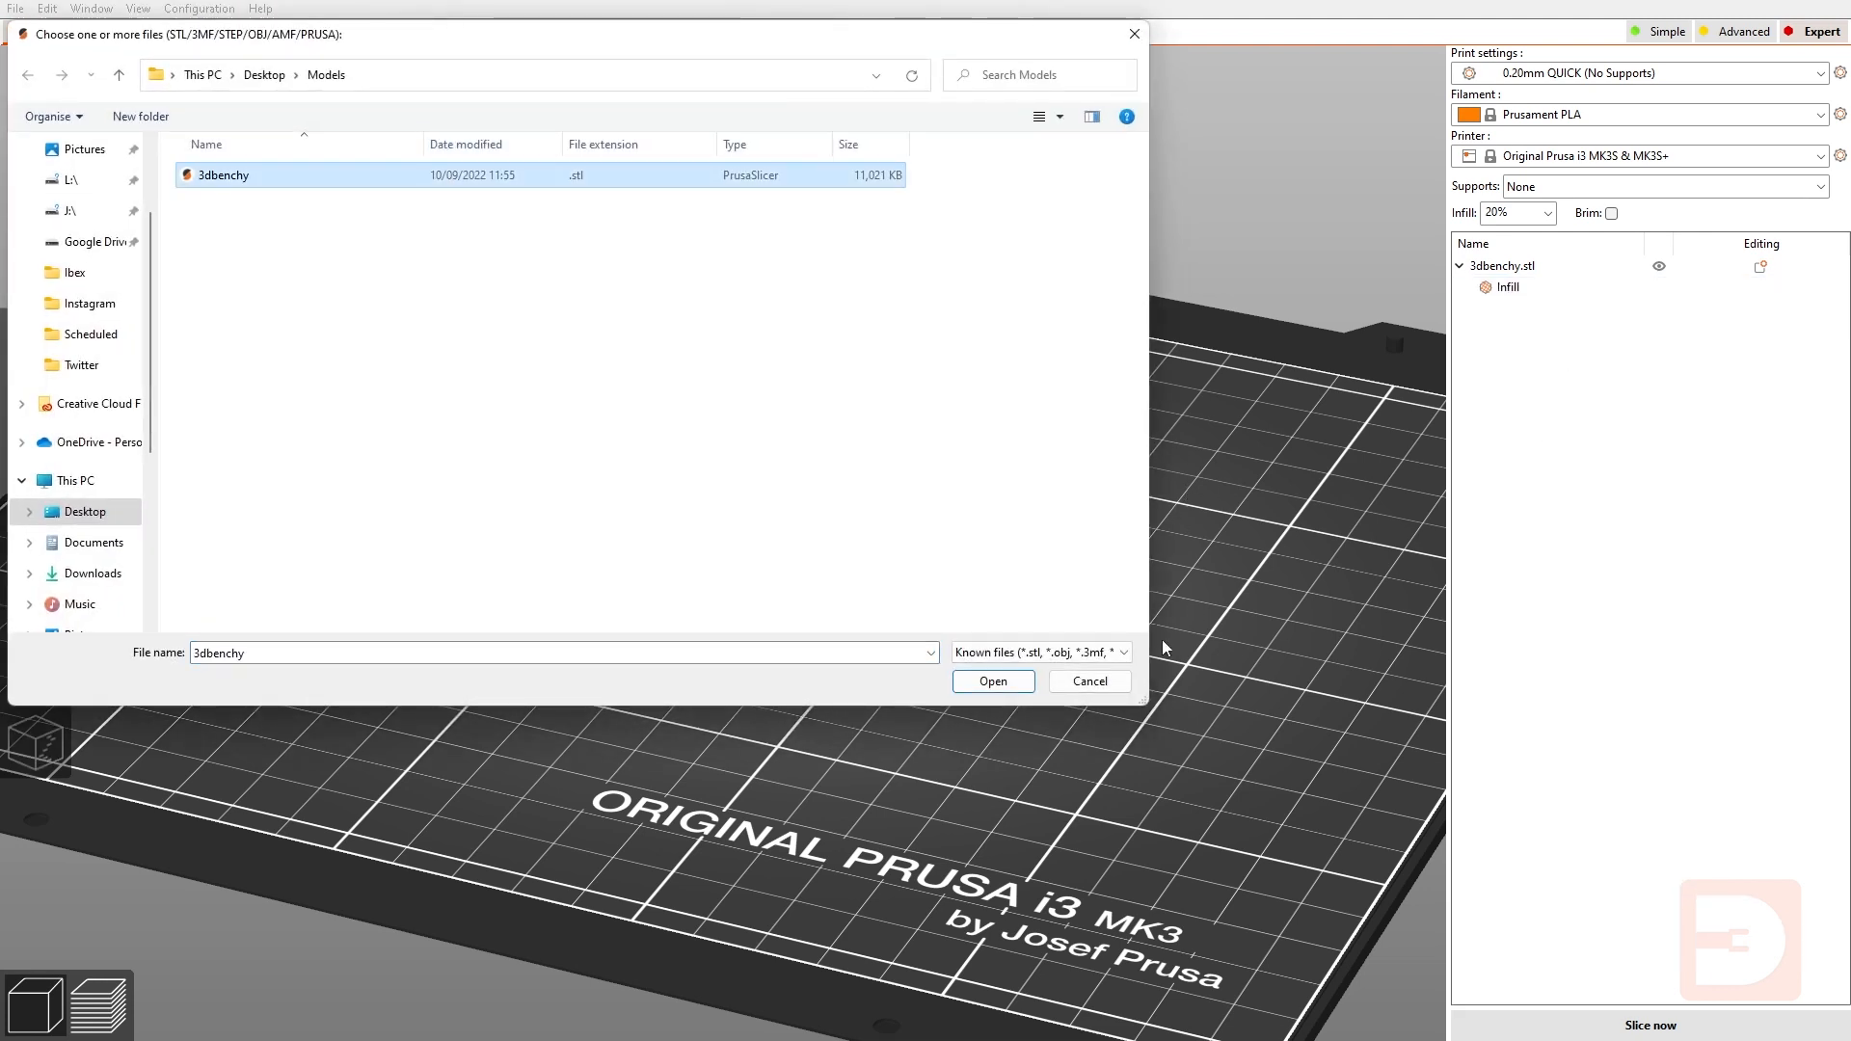
click(993, 681)
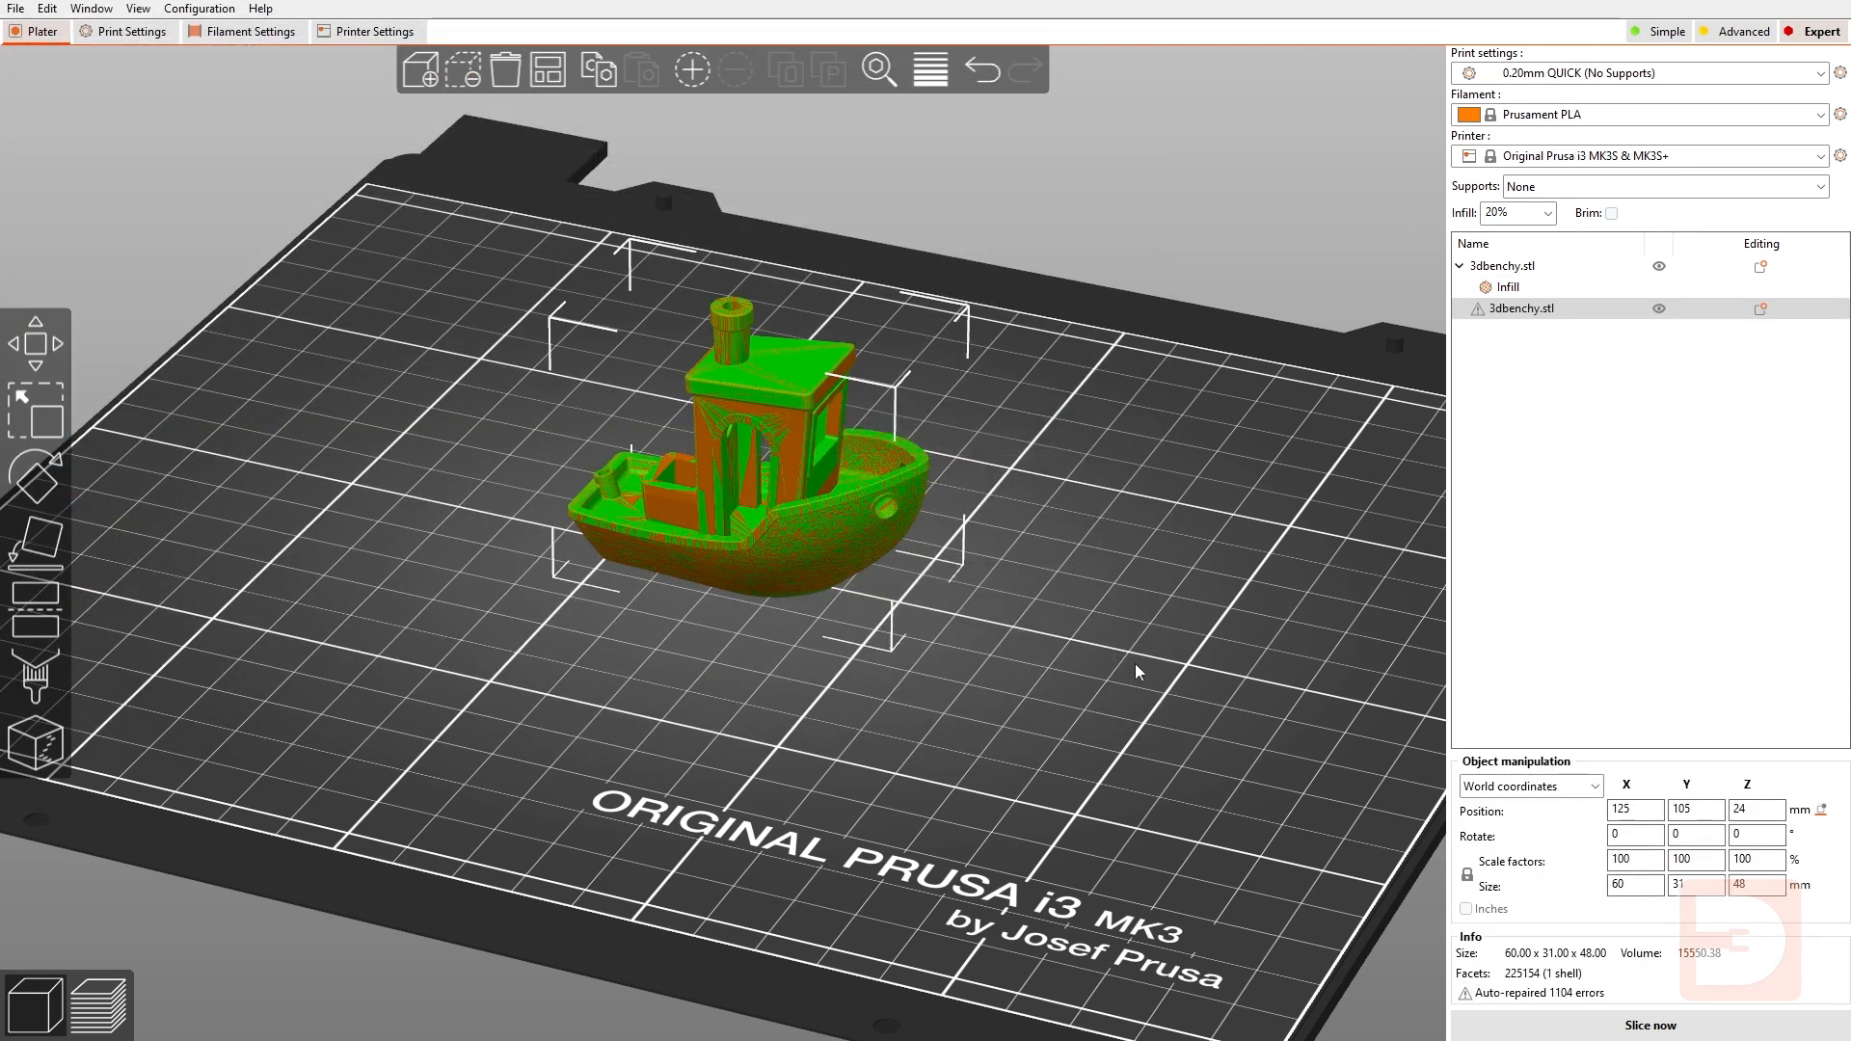
Arrange the two boats apart on the bed, with the second one at about X 181.57, Y 90.02 mm, and select it.
click(548, 69)
drag(912, 410, 1205, 579)
drag(733, 524, 615, 438)
click(1321, 518)
click(656, 553)
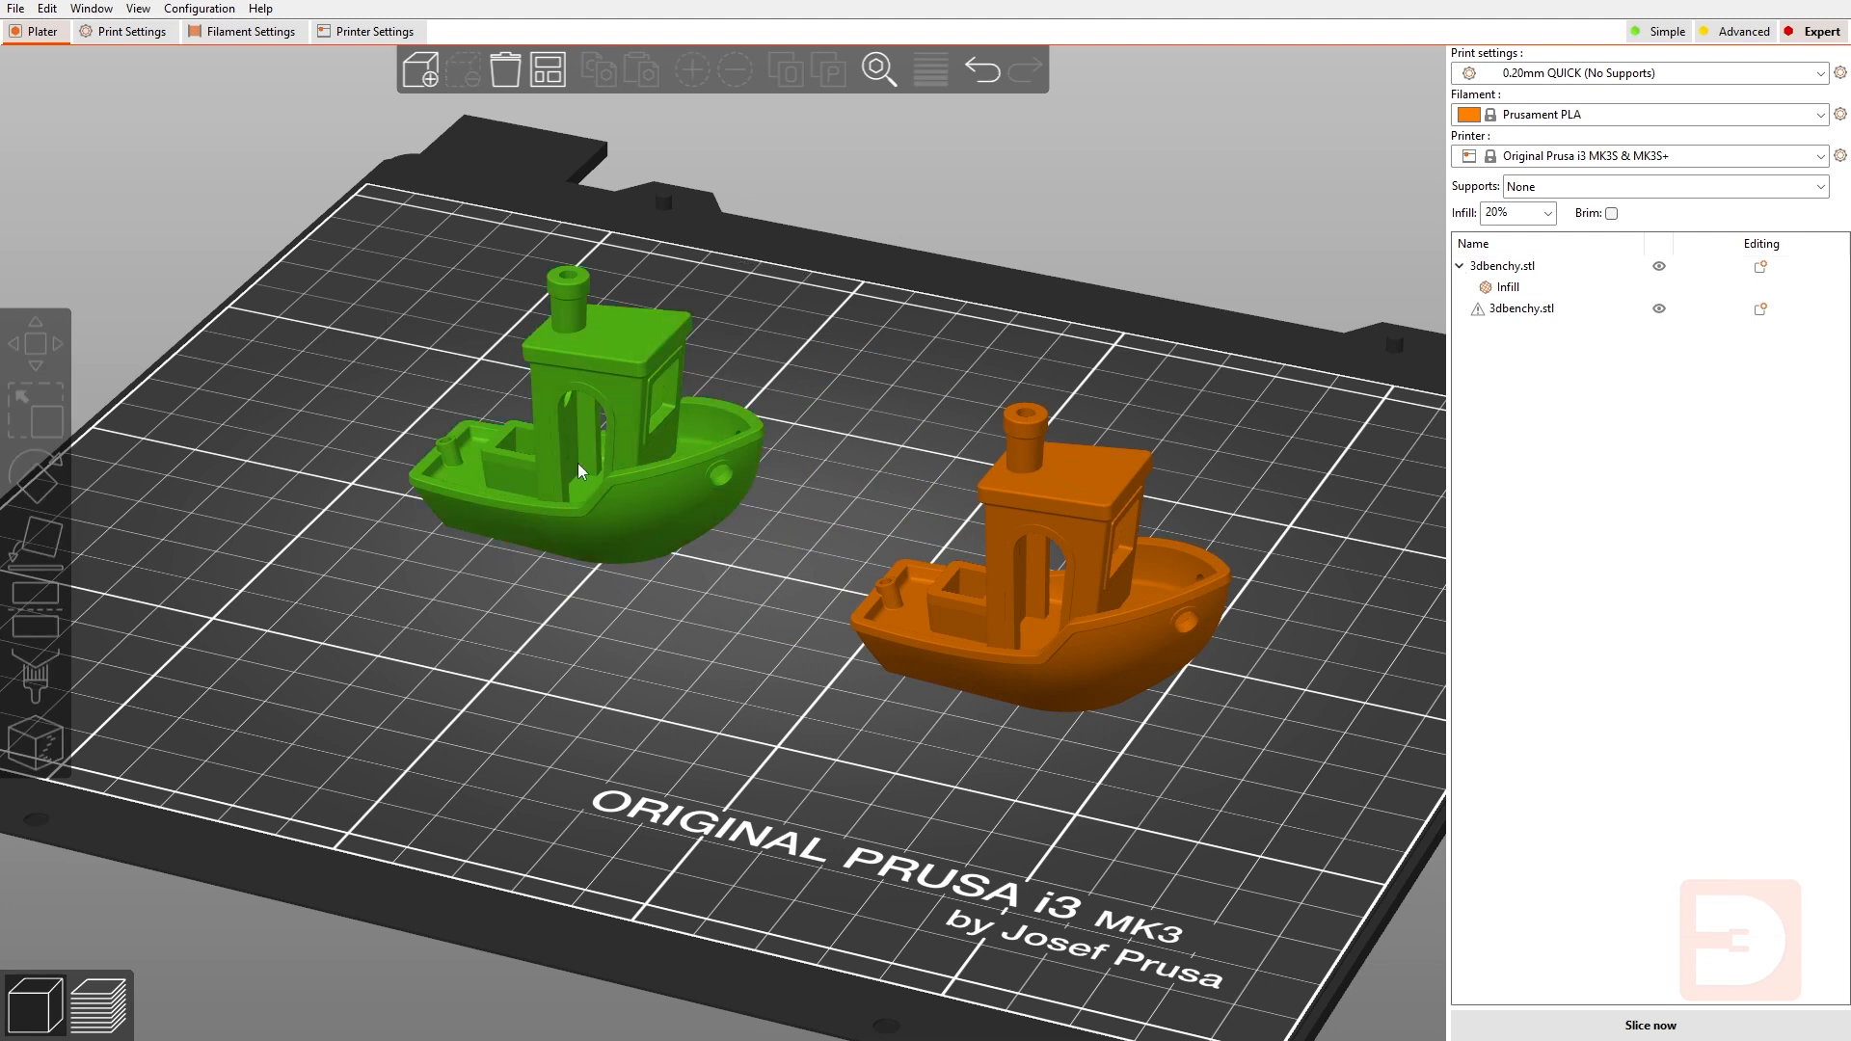
click(1200, 532)
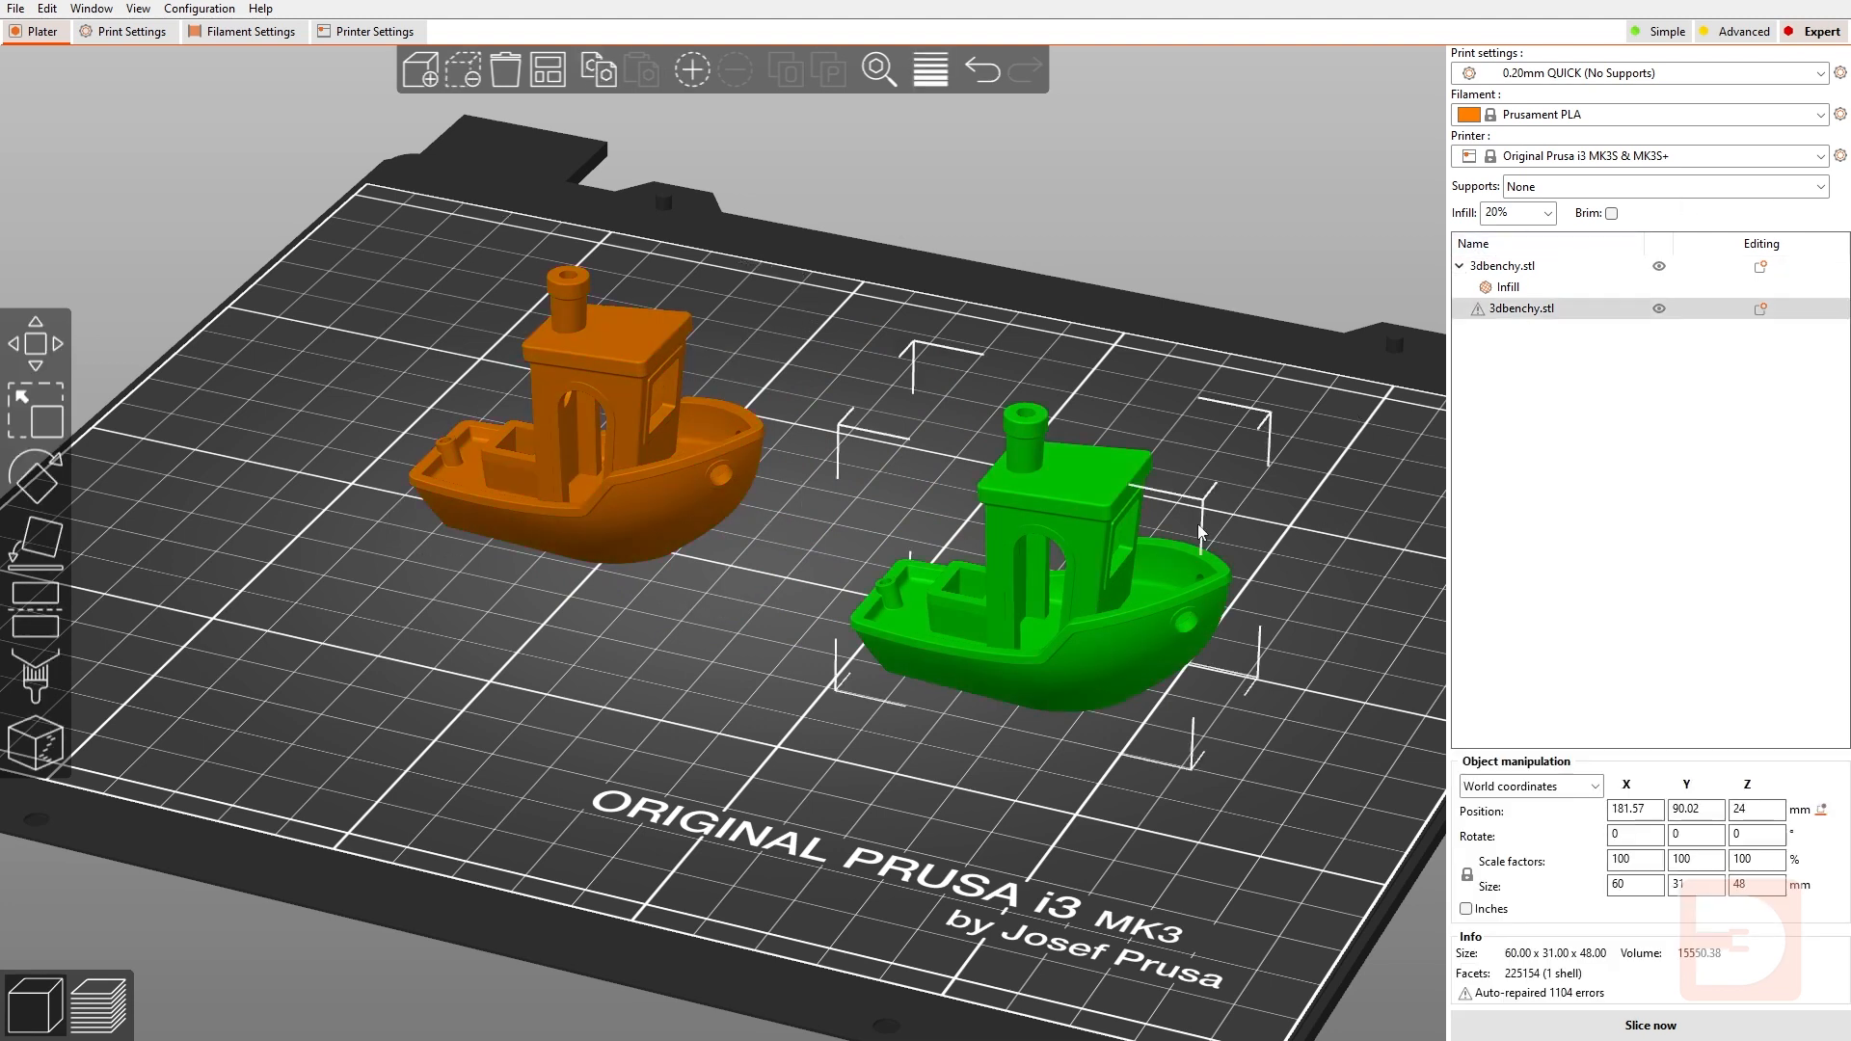
Set the fill density in the first 3dbenchy's infill settings to 80%, leaving both boats deselected.
drag(1310, 456, 1302, 458)
click(1367, 397)
drag(1378, 729, 1409, 586)
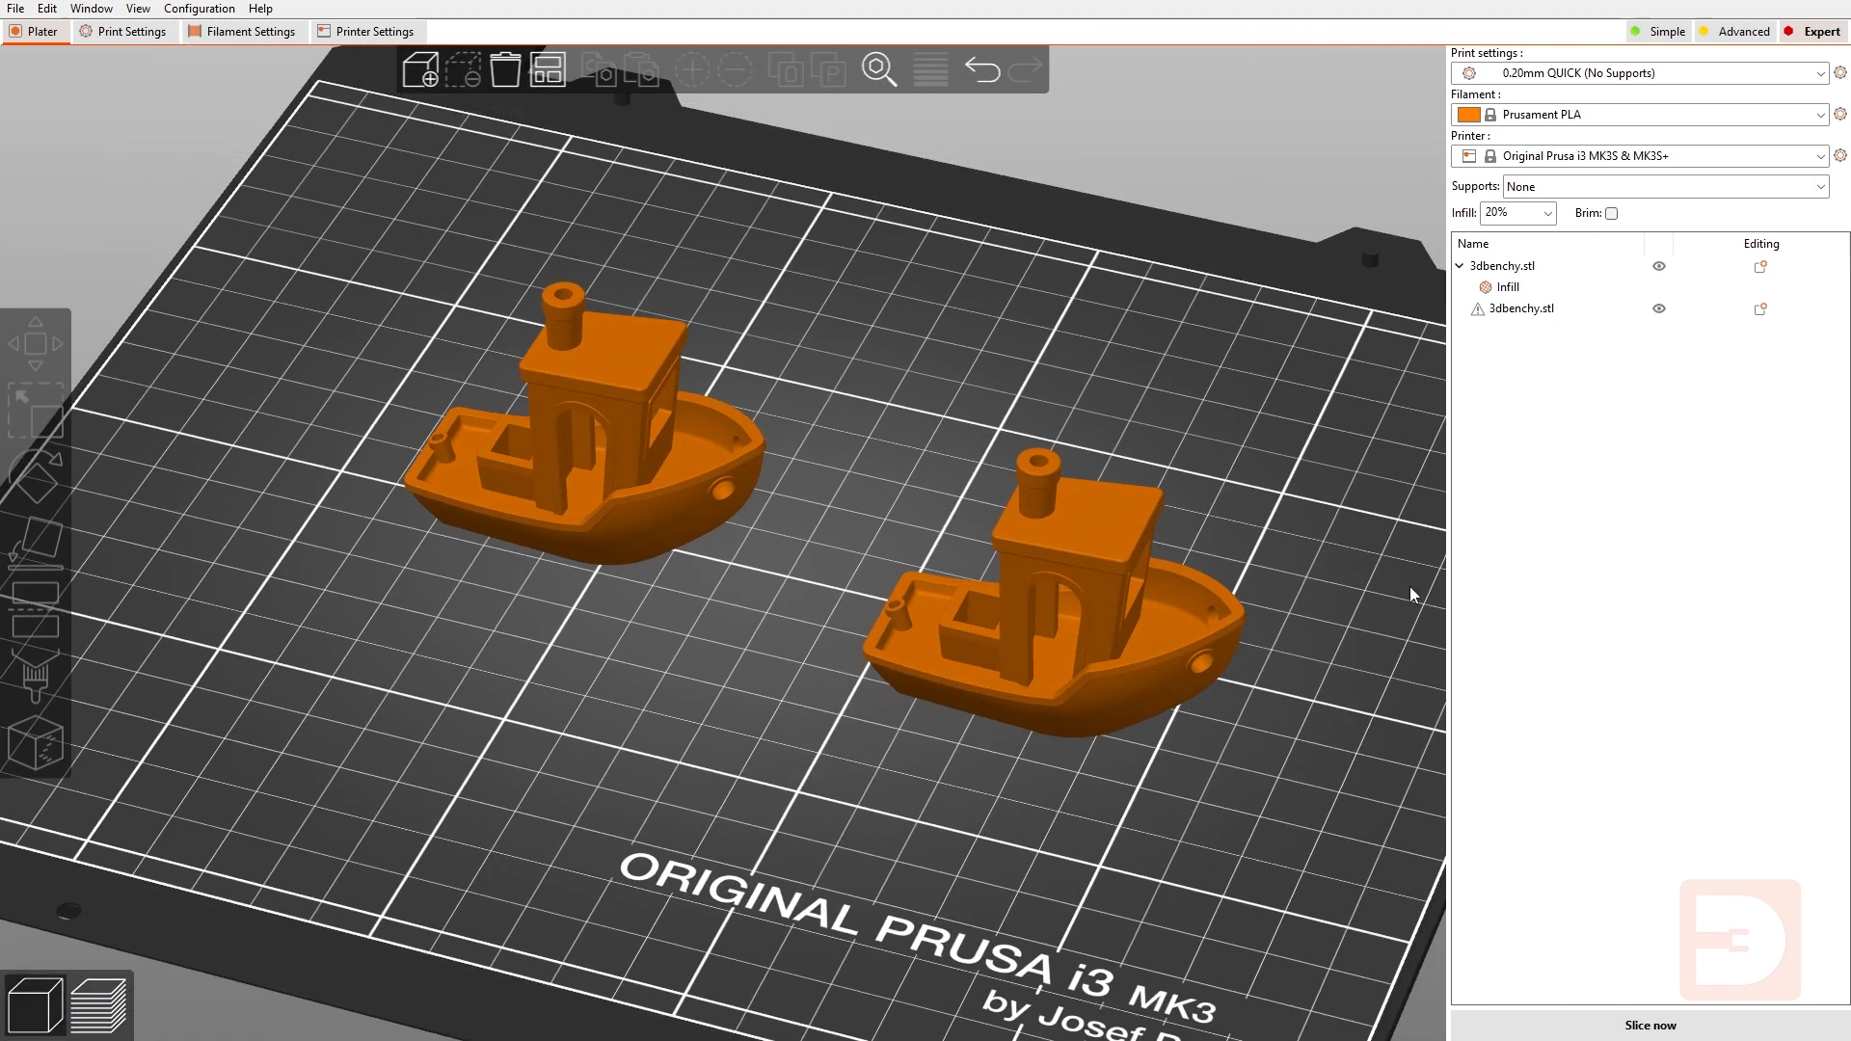
click(1509, 288)
click(1740, 871)
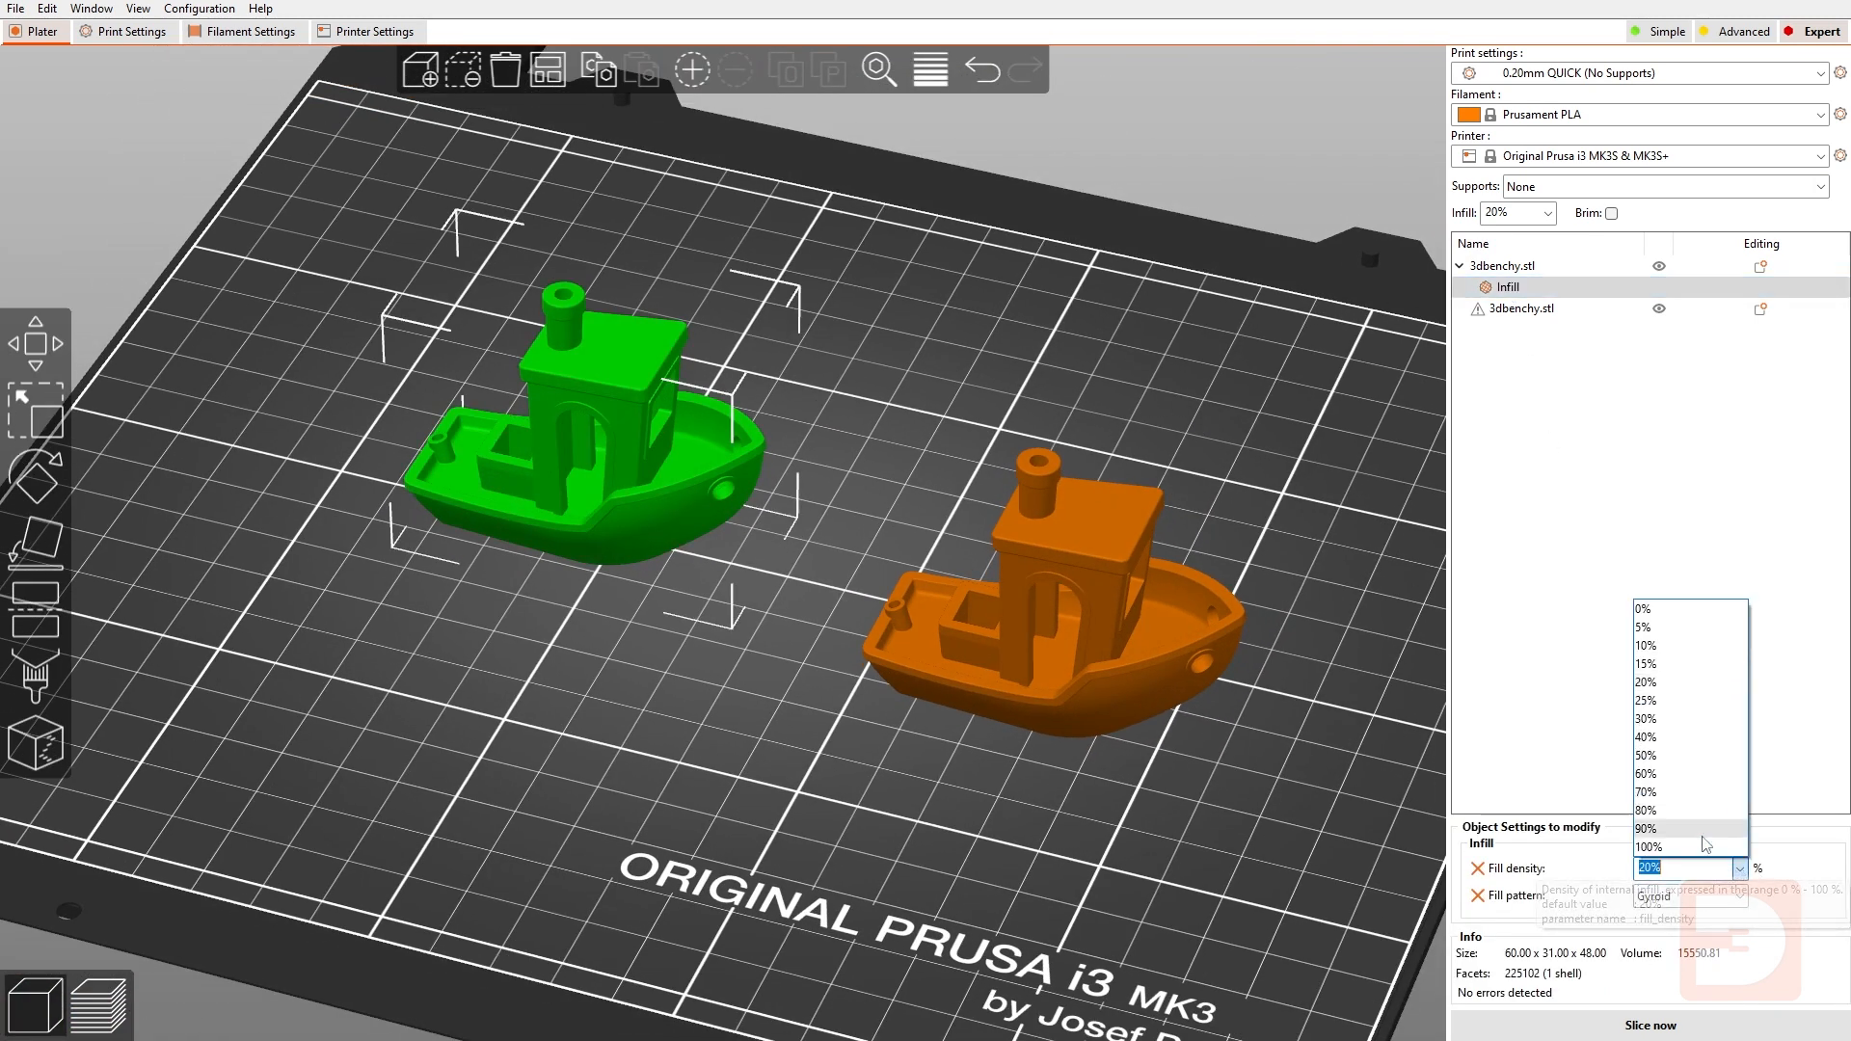
click(1704, 814)
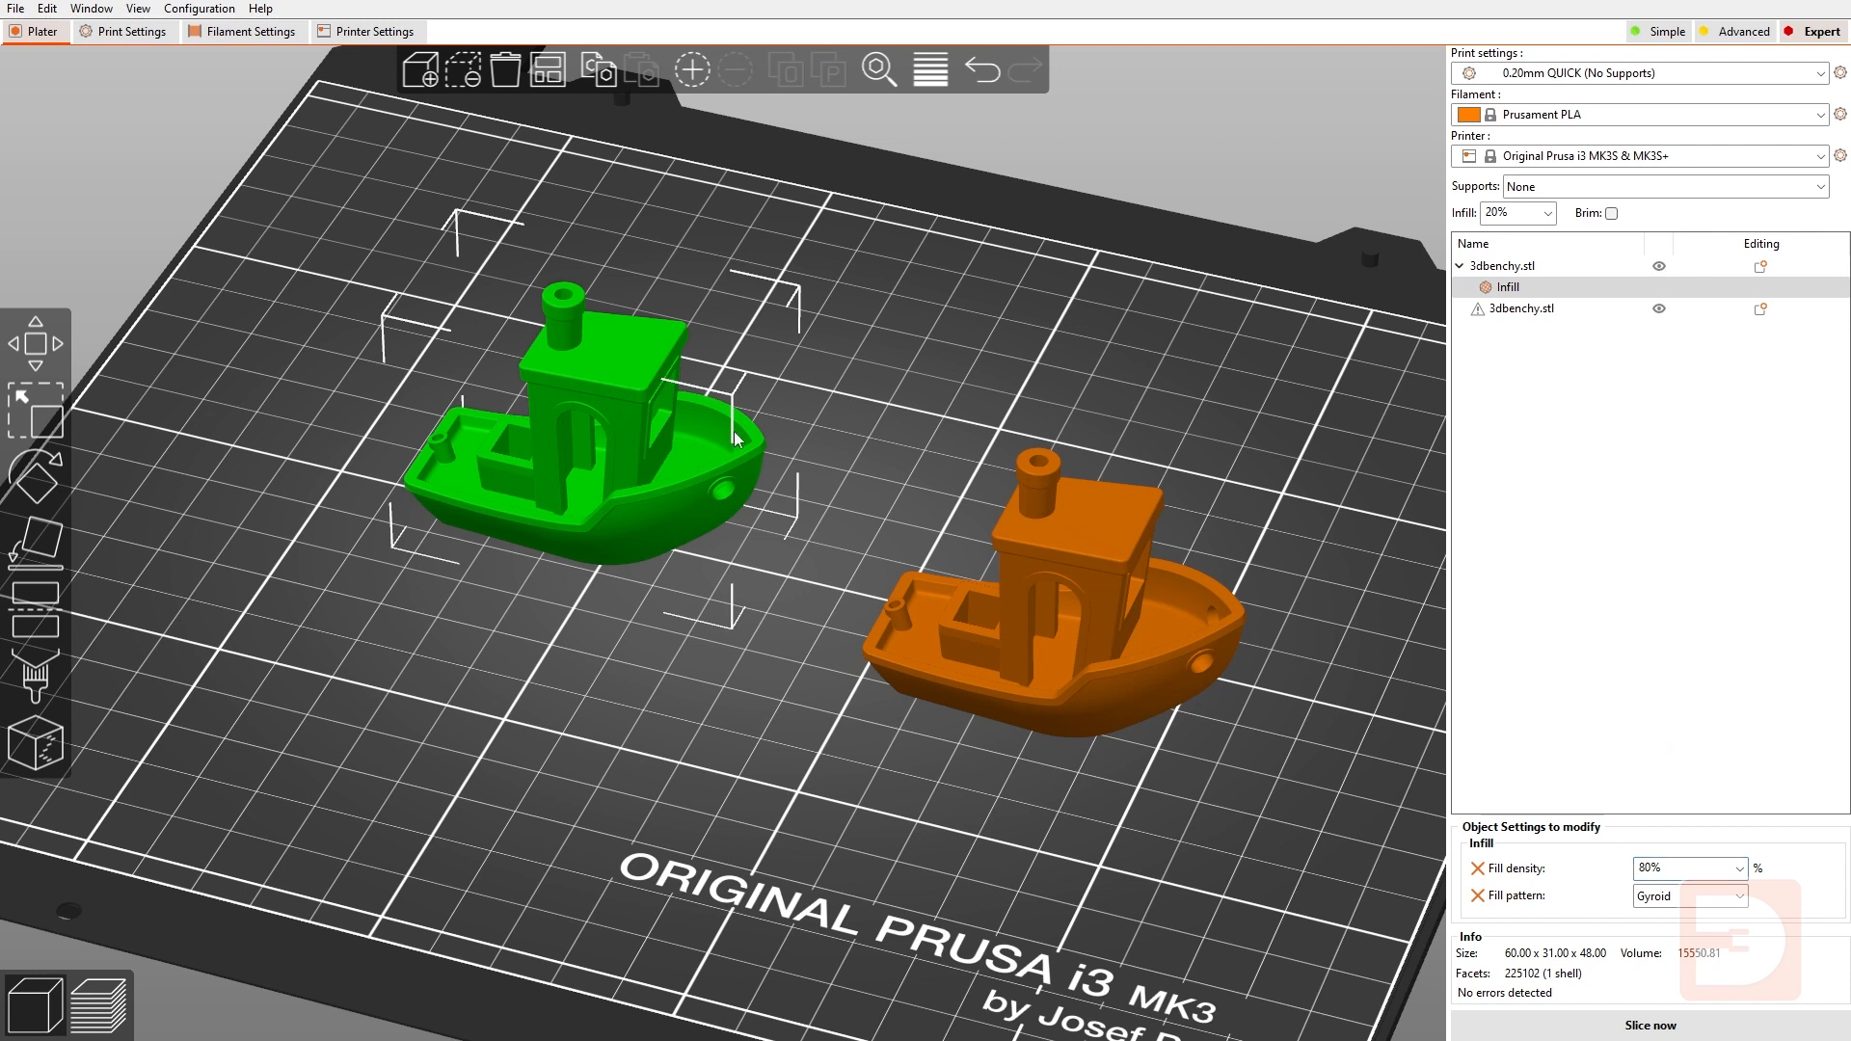
click(1222, 524)
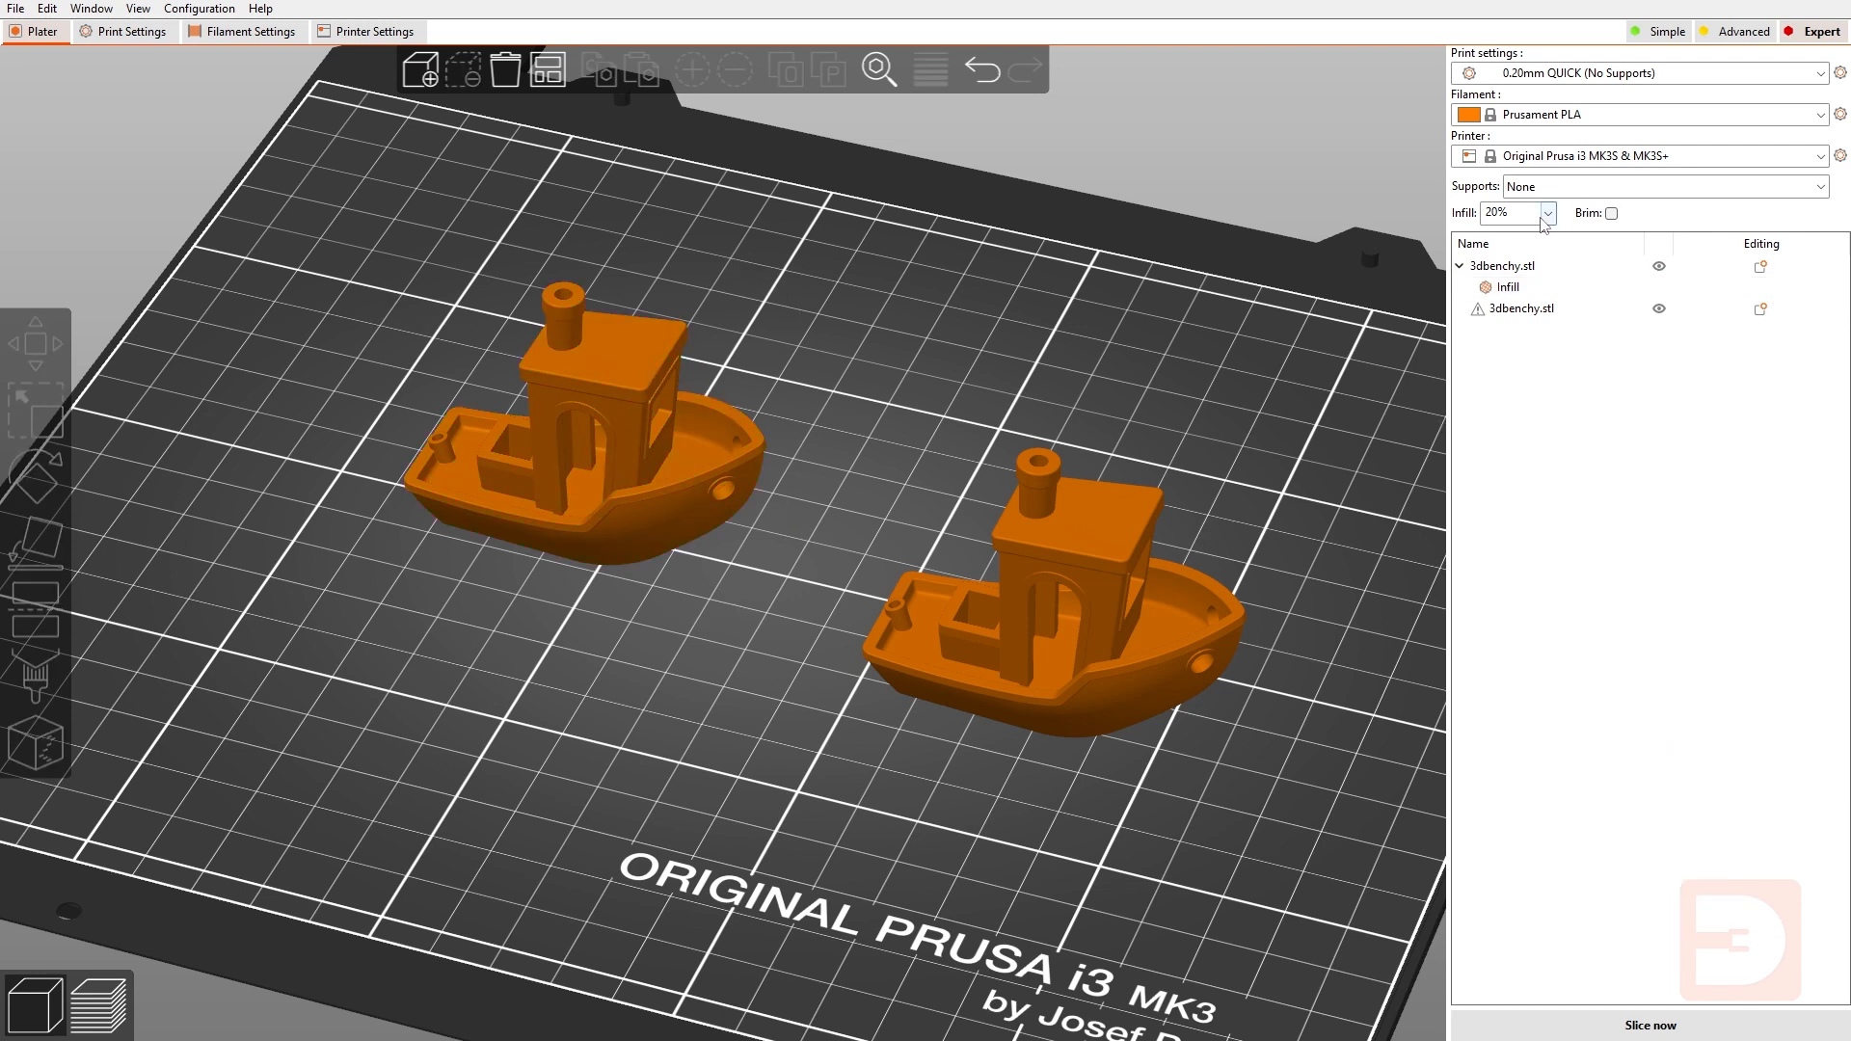
Slice both boats and lower the layer preview to 6.80 mm to compare their infill up close.
click(1590, 1025)
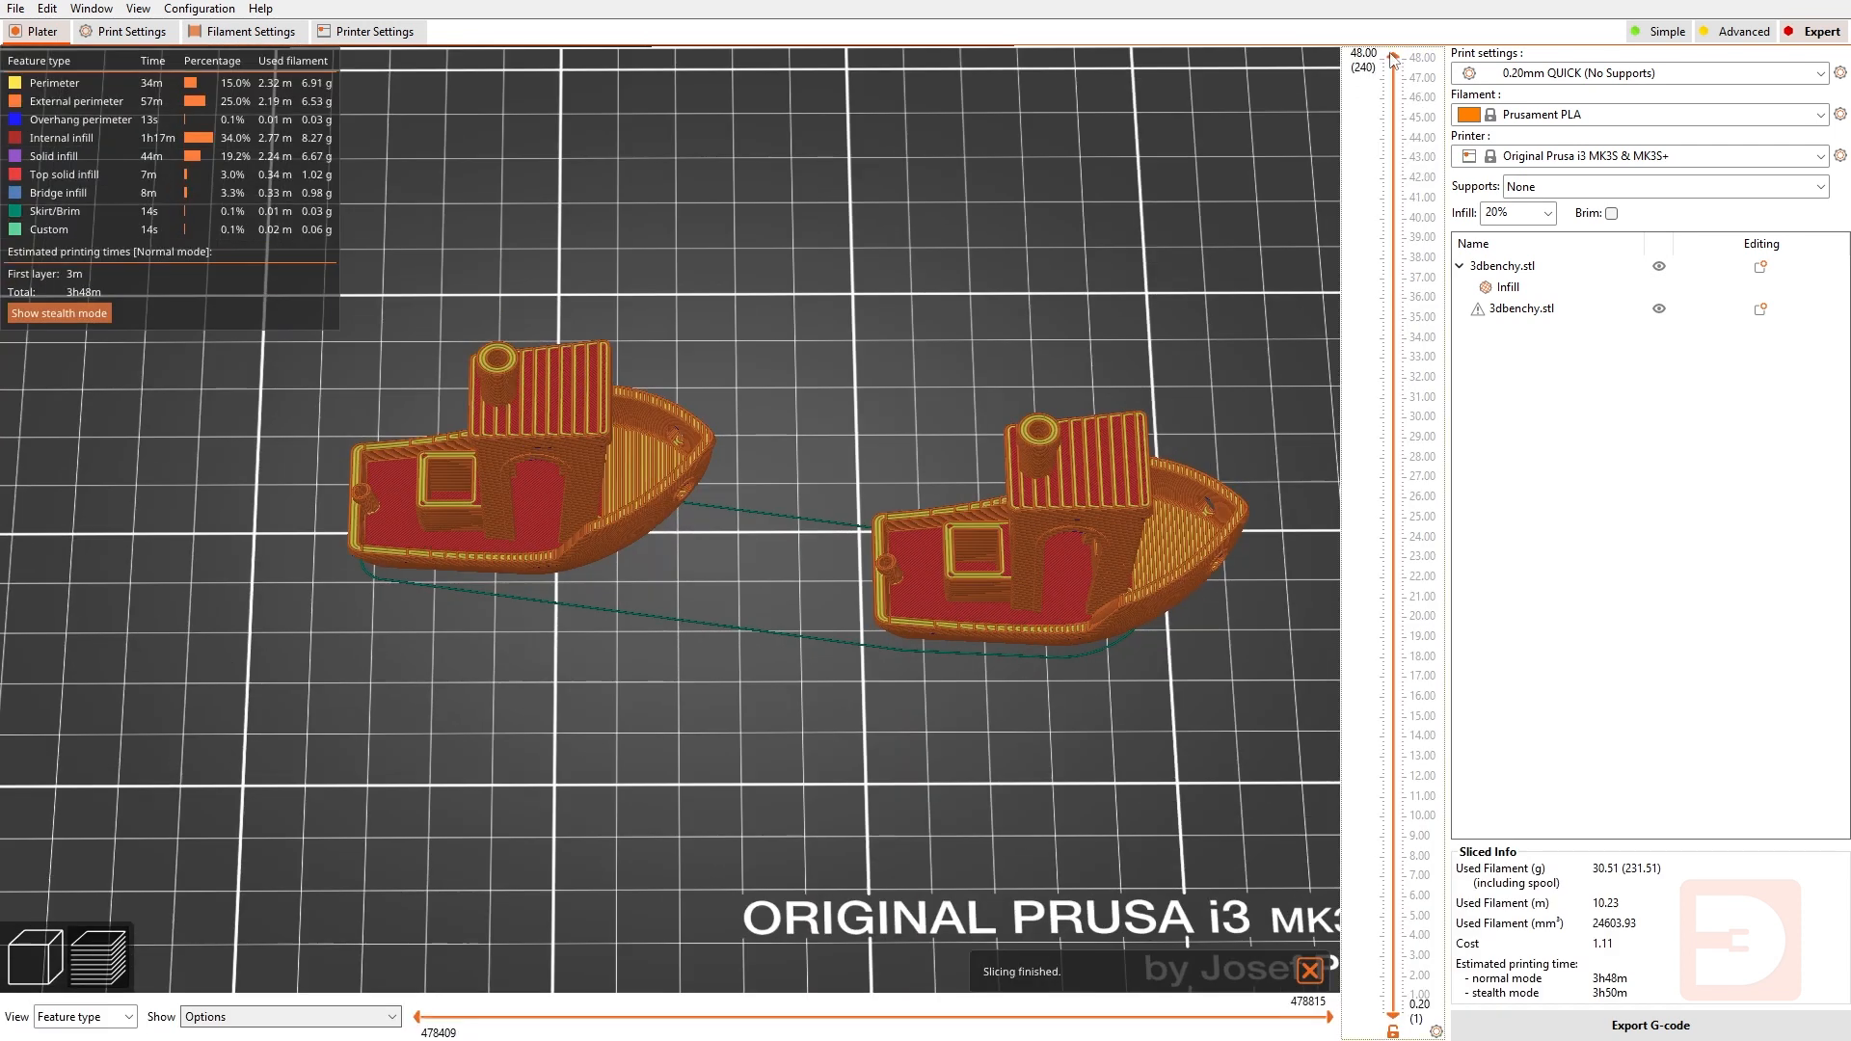
drag(1393, 61, 1393, 877)
drag(1086, 835, 1039, 831)
scroll(1039, 831, up, 6)
right_drag(1143, 916, 1032, 763)
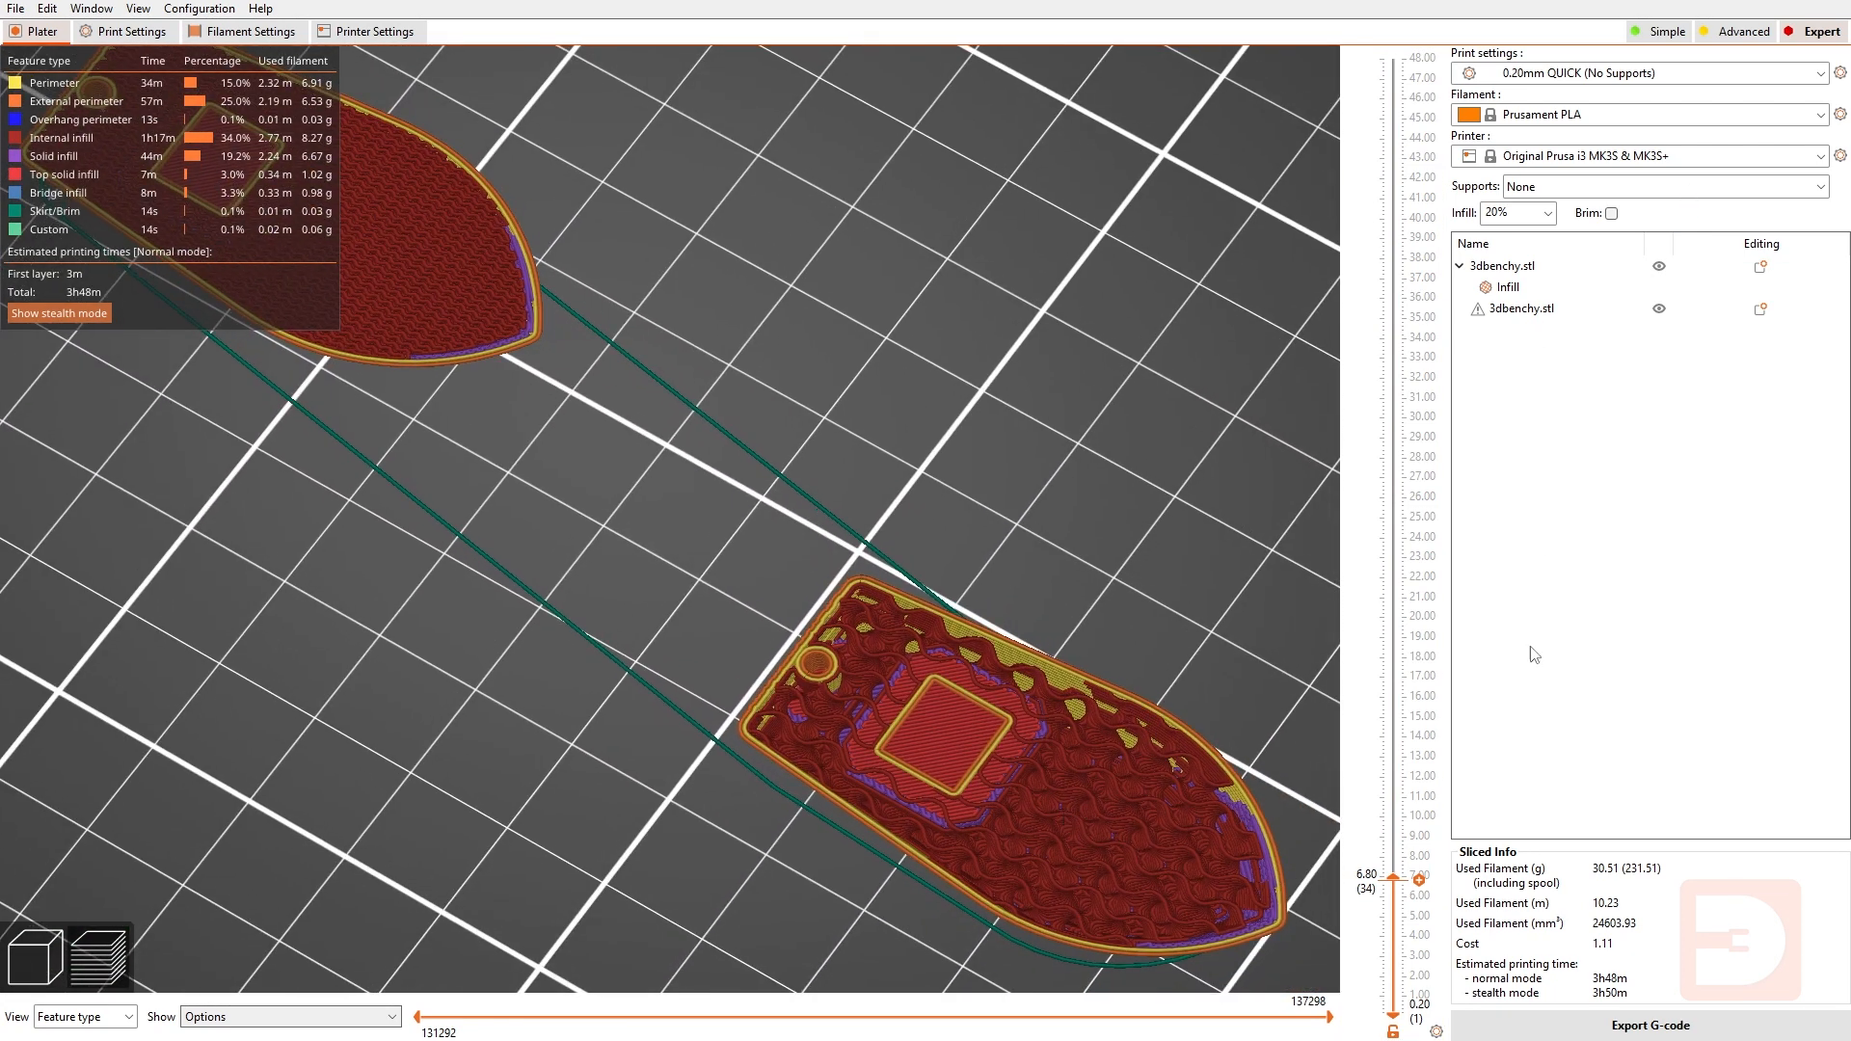
drag(359, 592, 289, 572)
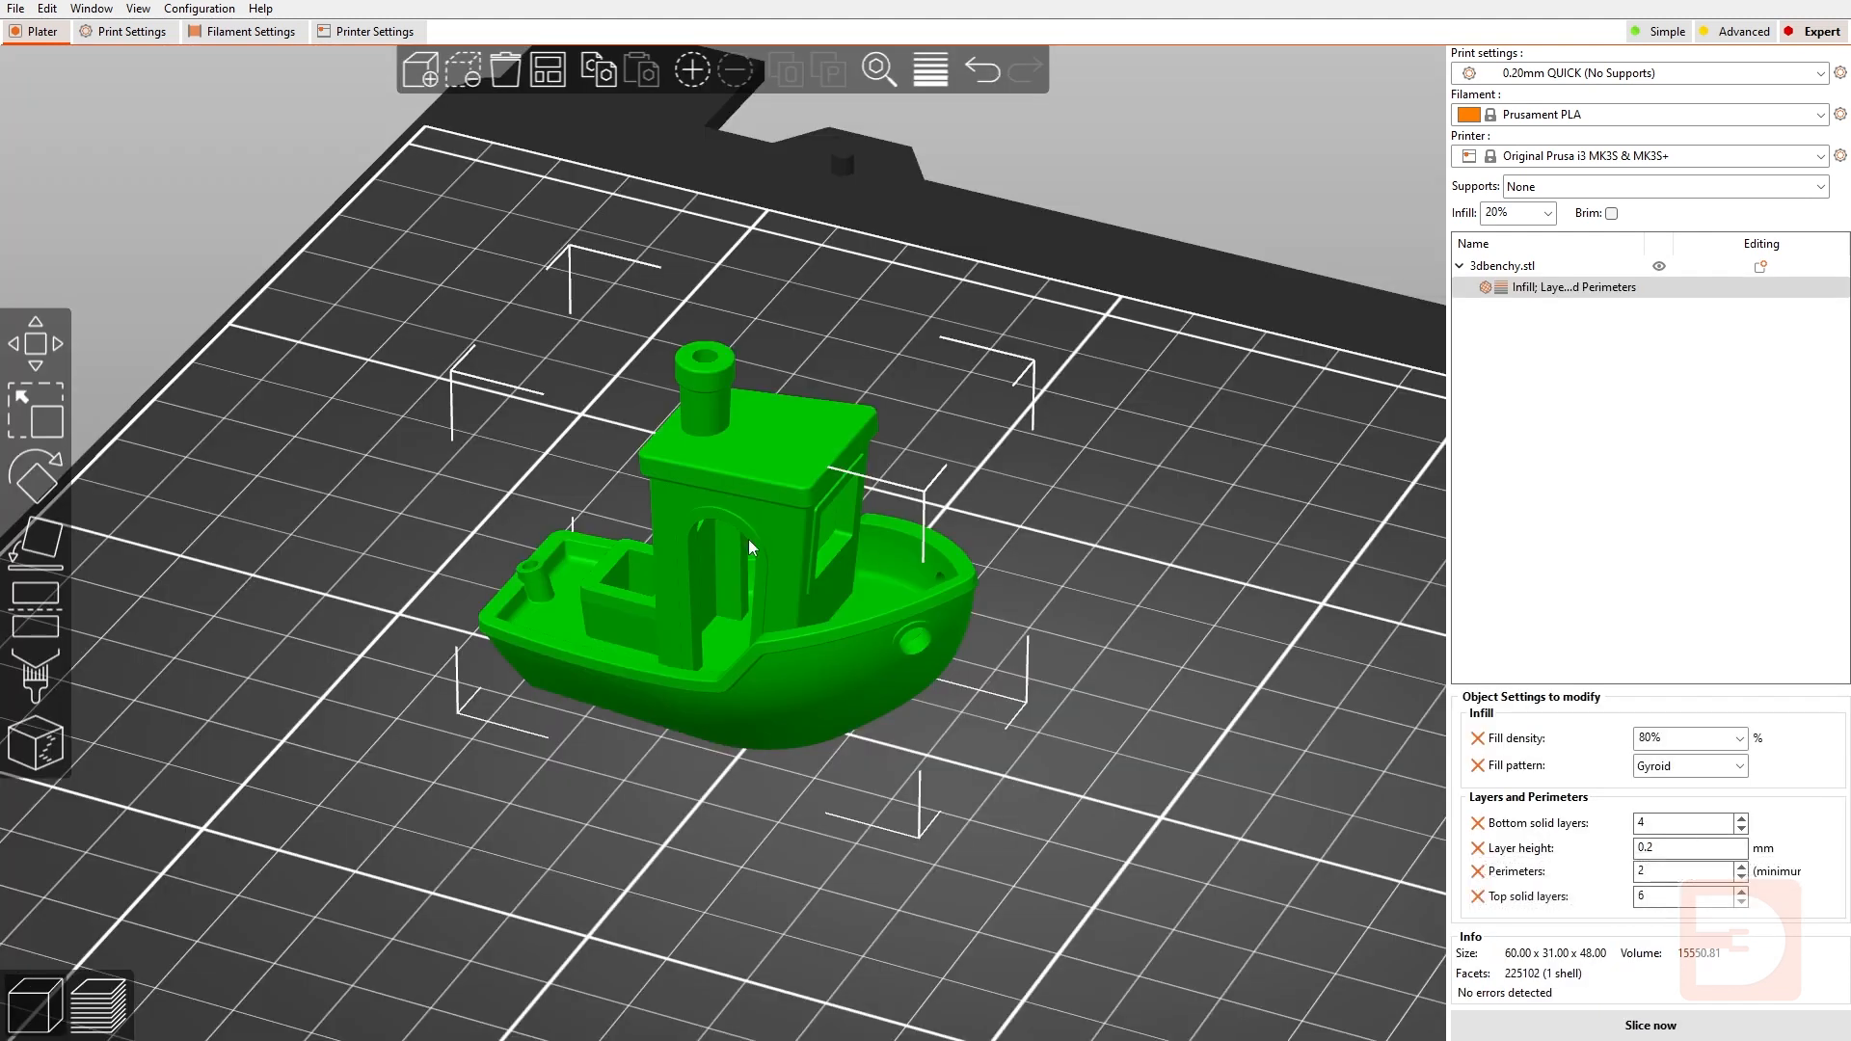
Add support material settings to the single 3dbenchy alongside its infill and perimeter settings.
right_click(750, 578)
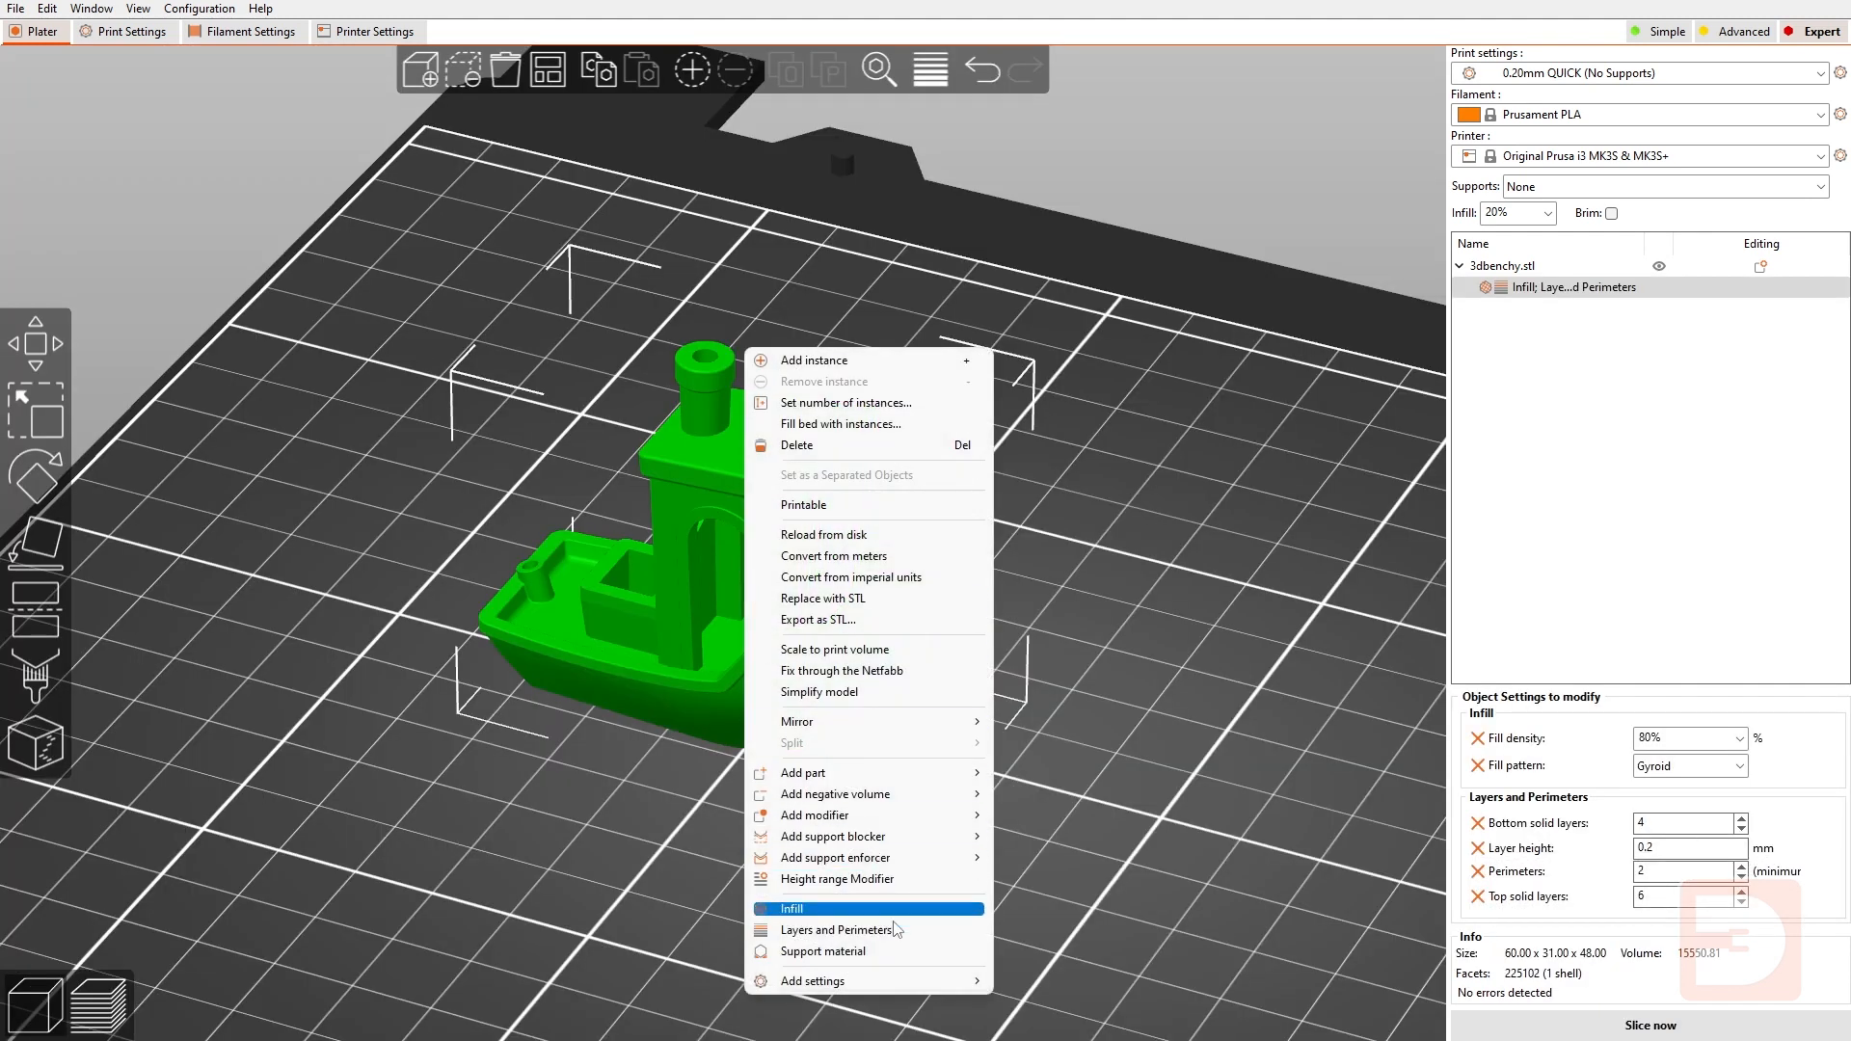
click(891, 959)
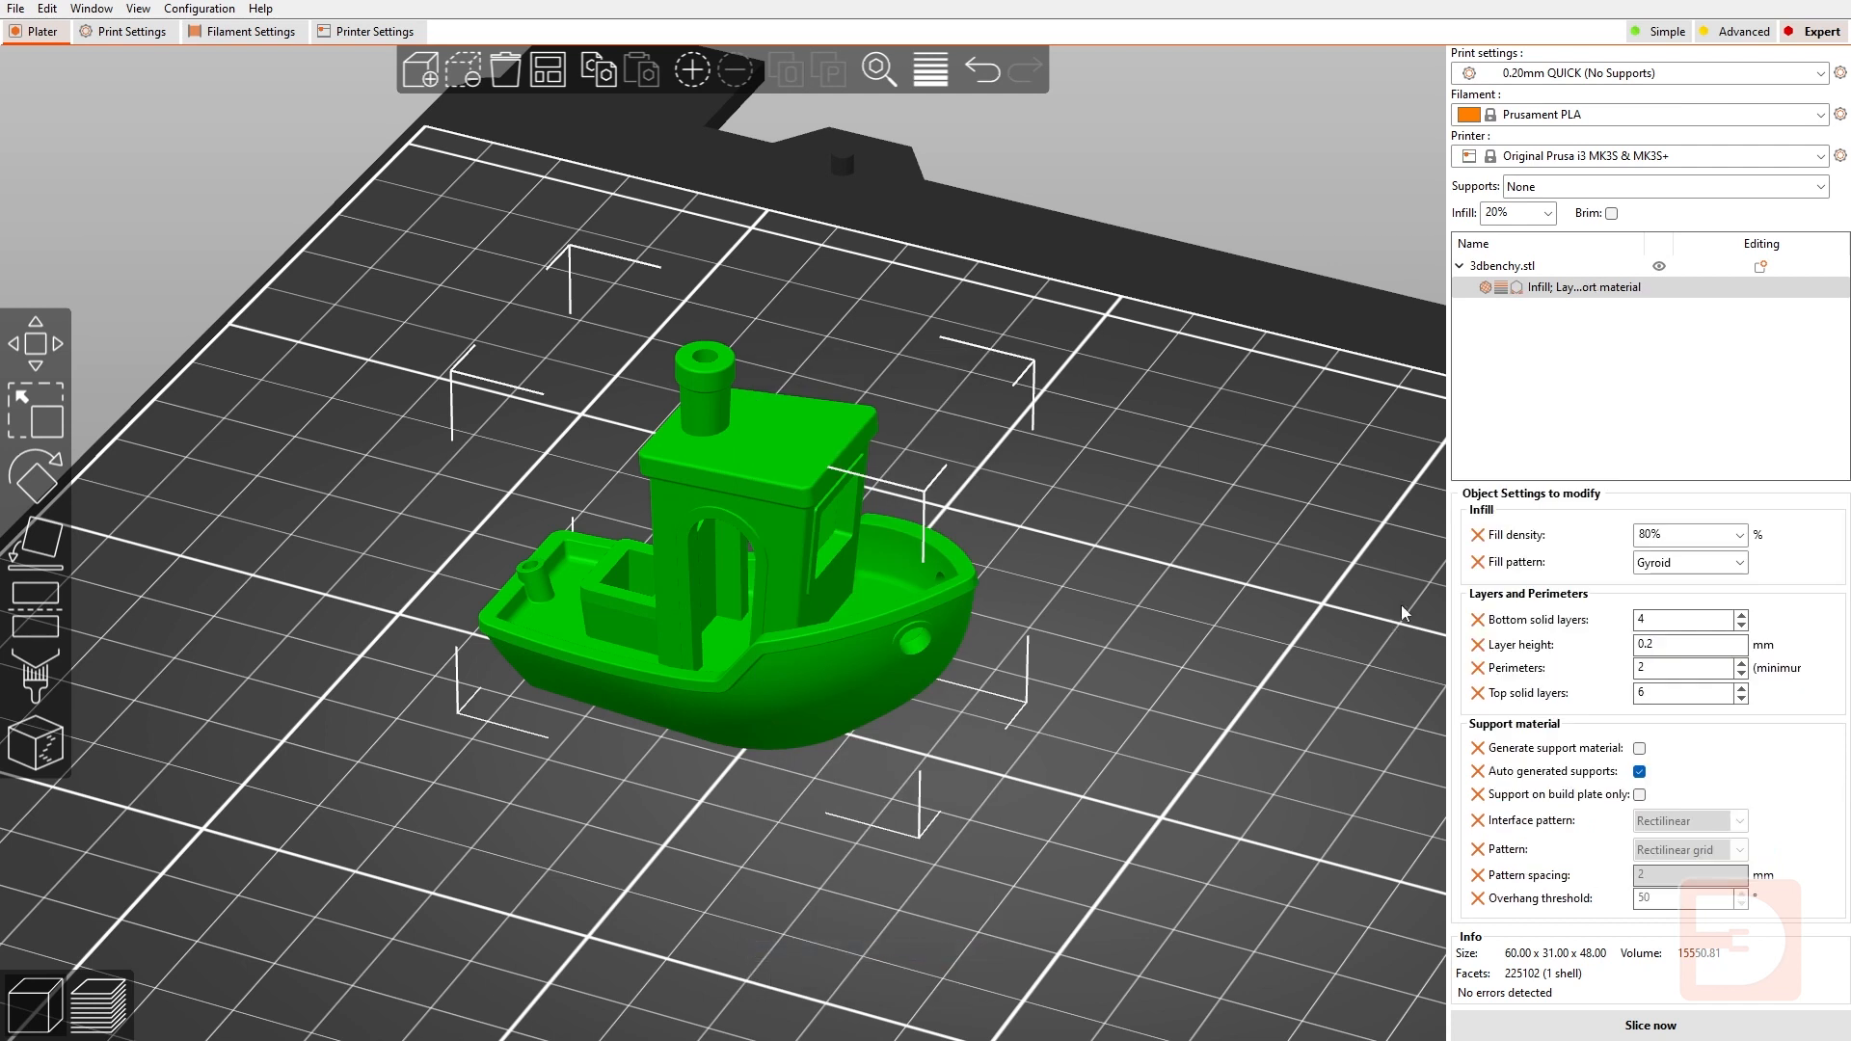